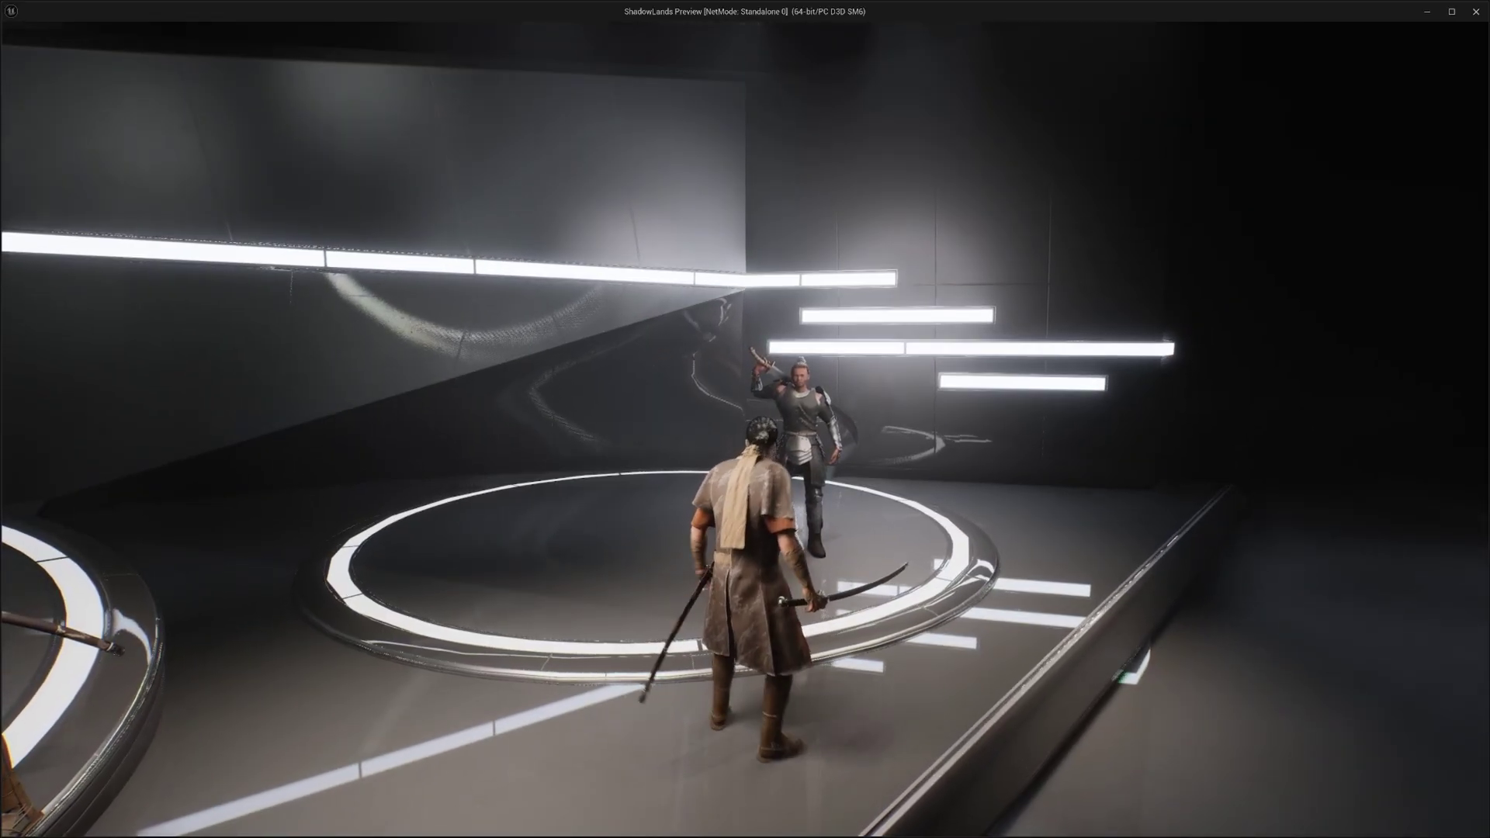
Walk the player character around the armoured figure in the running game preview
key(w)
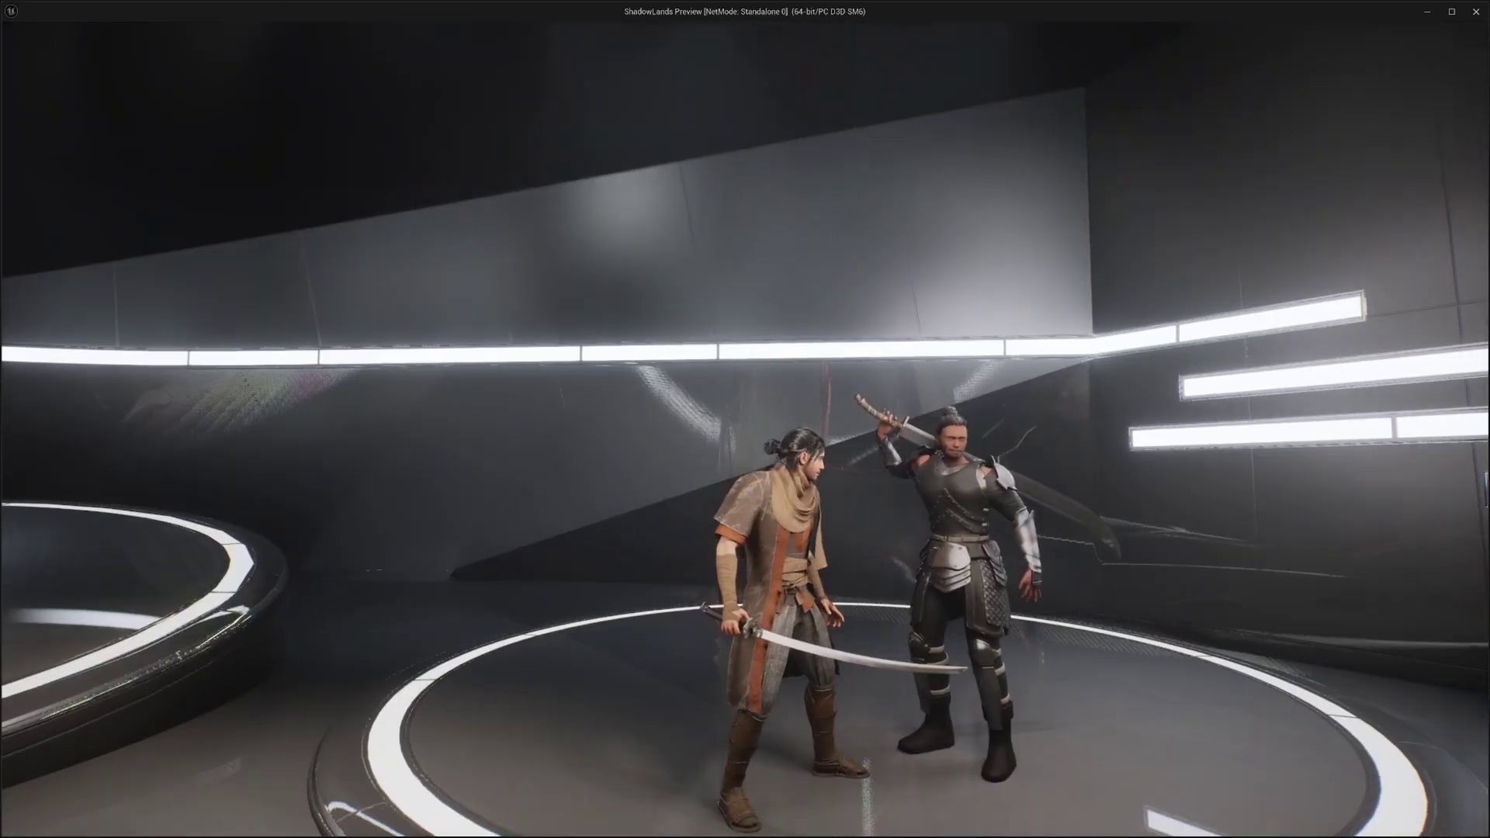
key(s)
key(d)
key(w)
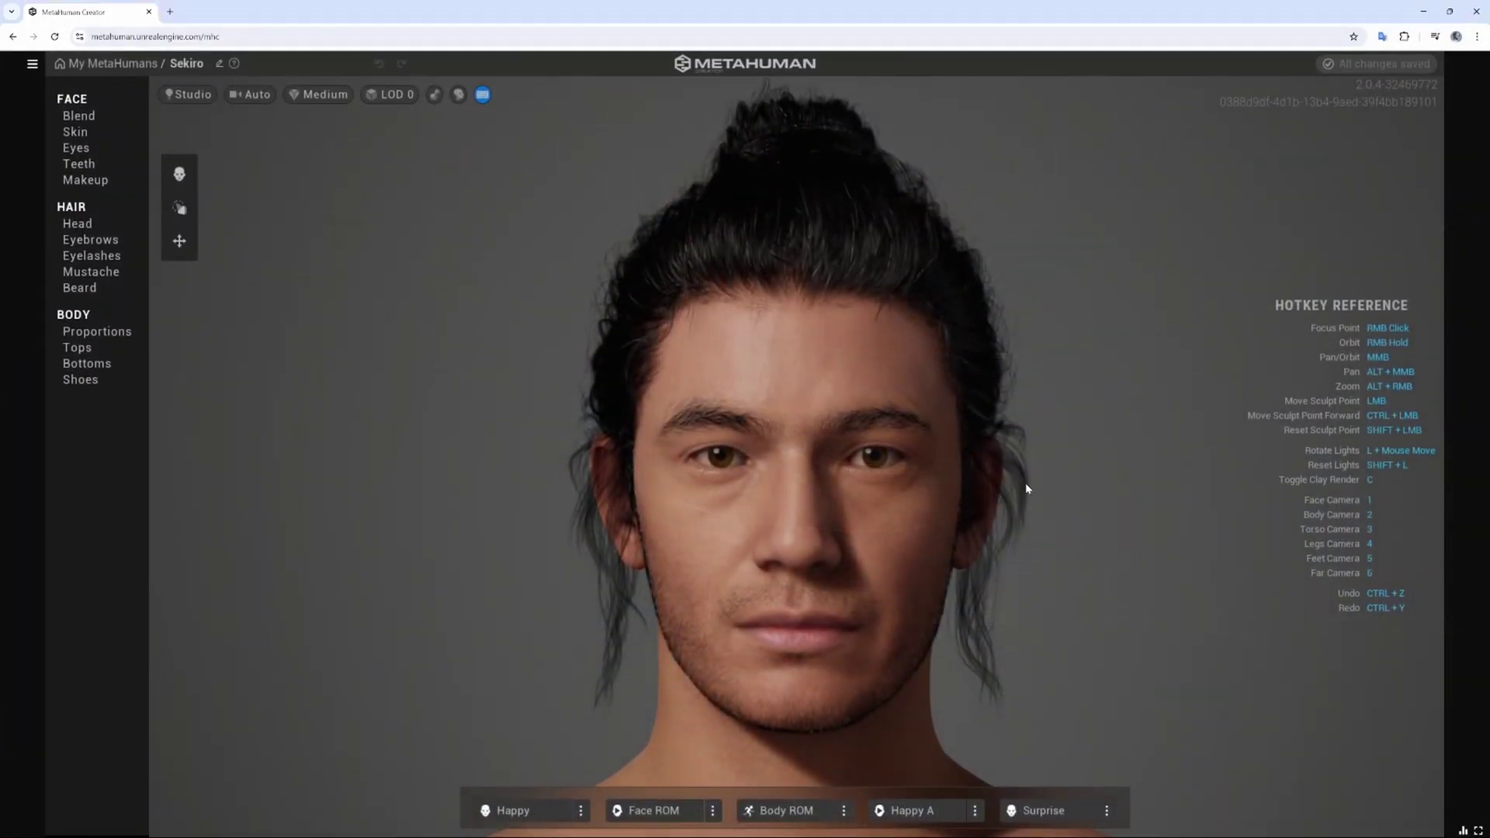
Preview the Happy expression on the Sekiro head in MetaHuman Creator from a three-quarter angle
right_drag(1019, 488, 1143, 447)
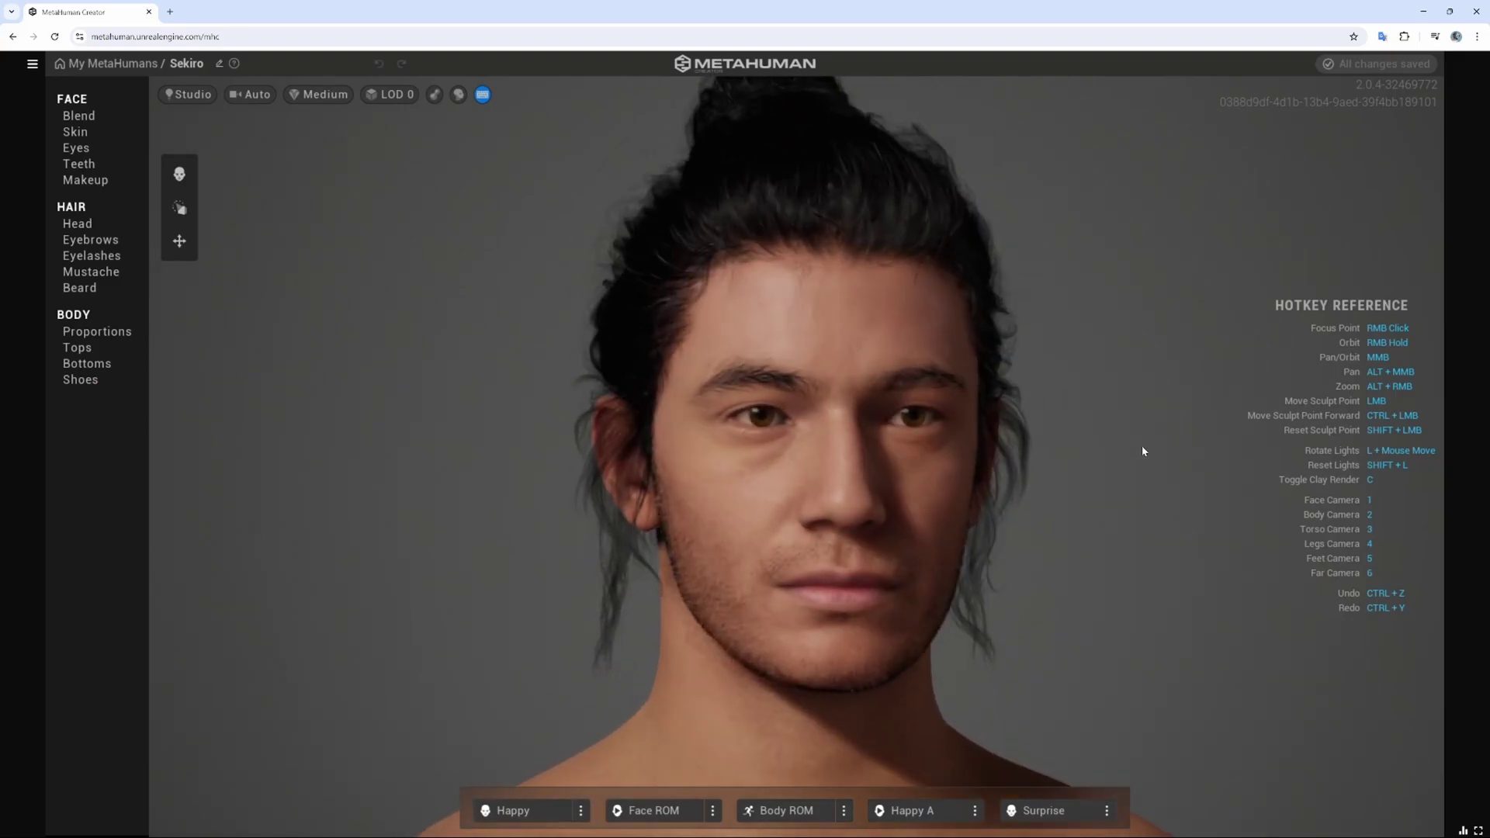
click(581, 810)
click(616, 330)
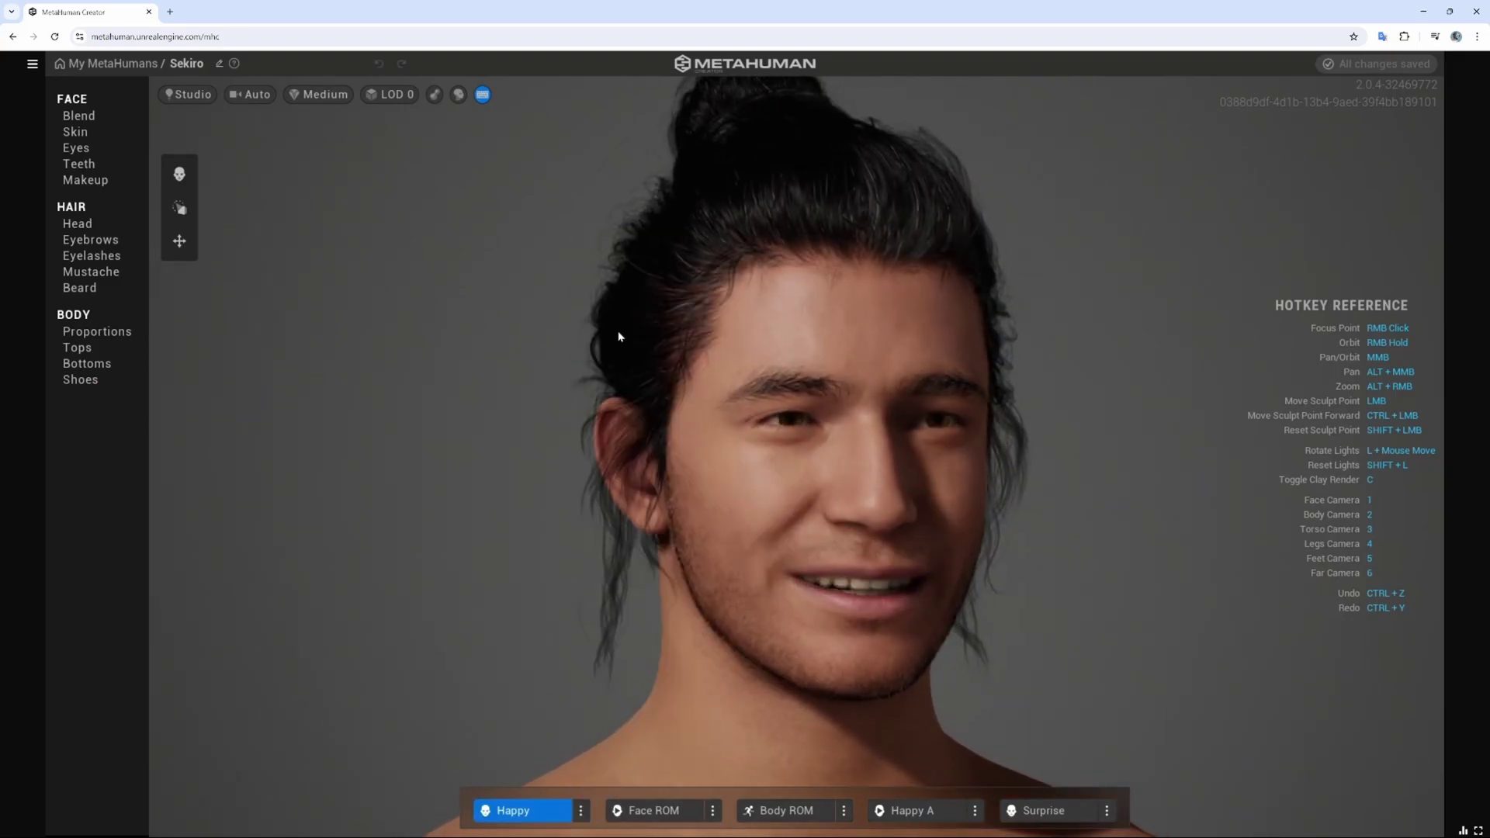
click(581, 809)
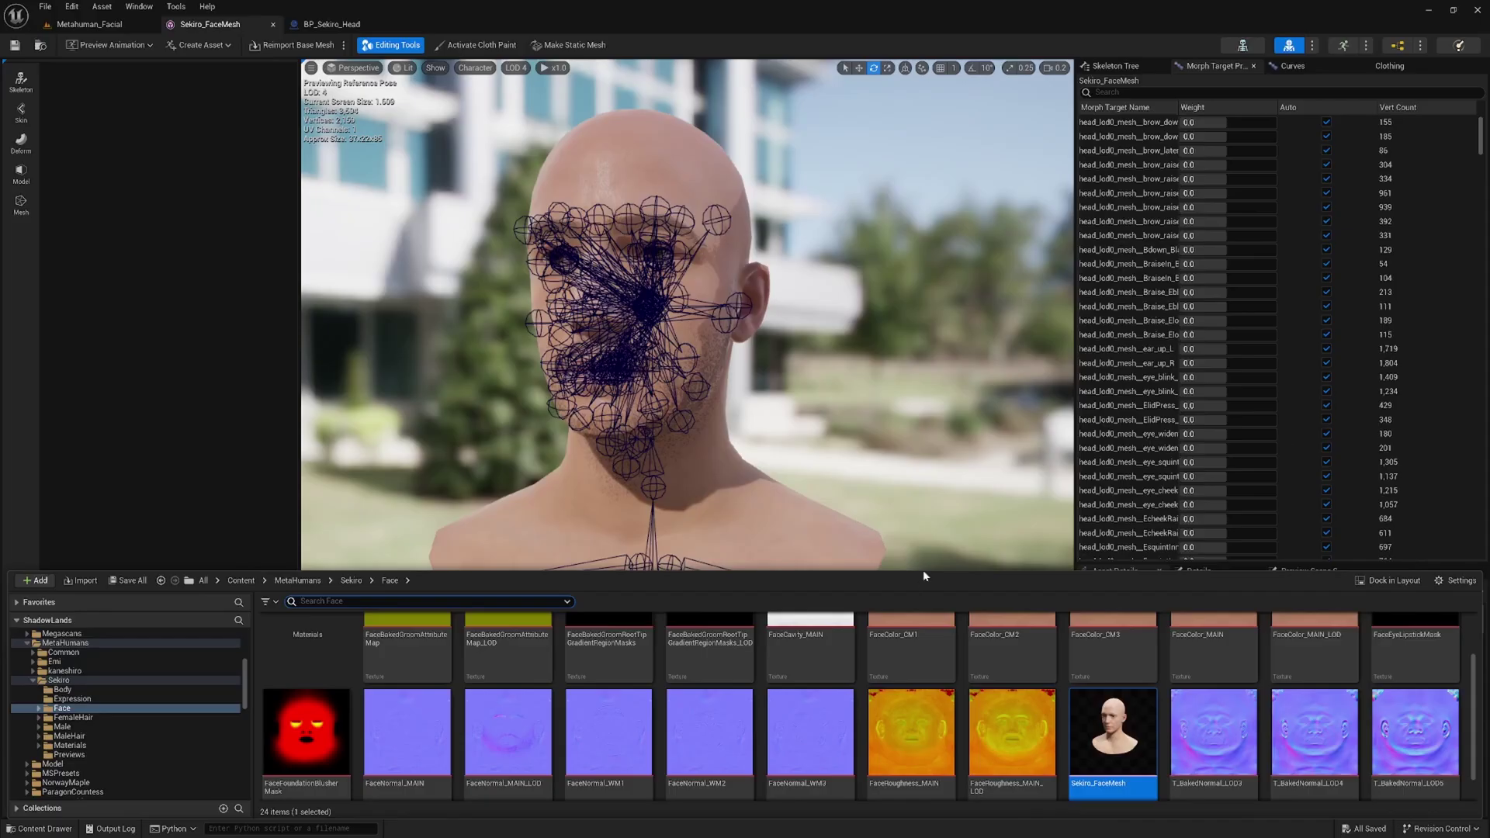
Adjust the bone display options in the Sekiro_FaceMesh preview and examine the face mesh
drag(924, 575, 804, 418)
click(914, 470)
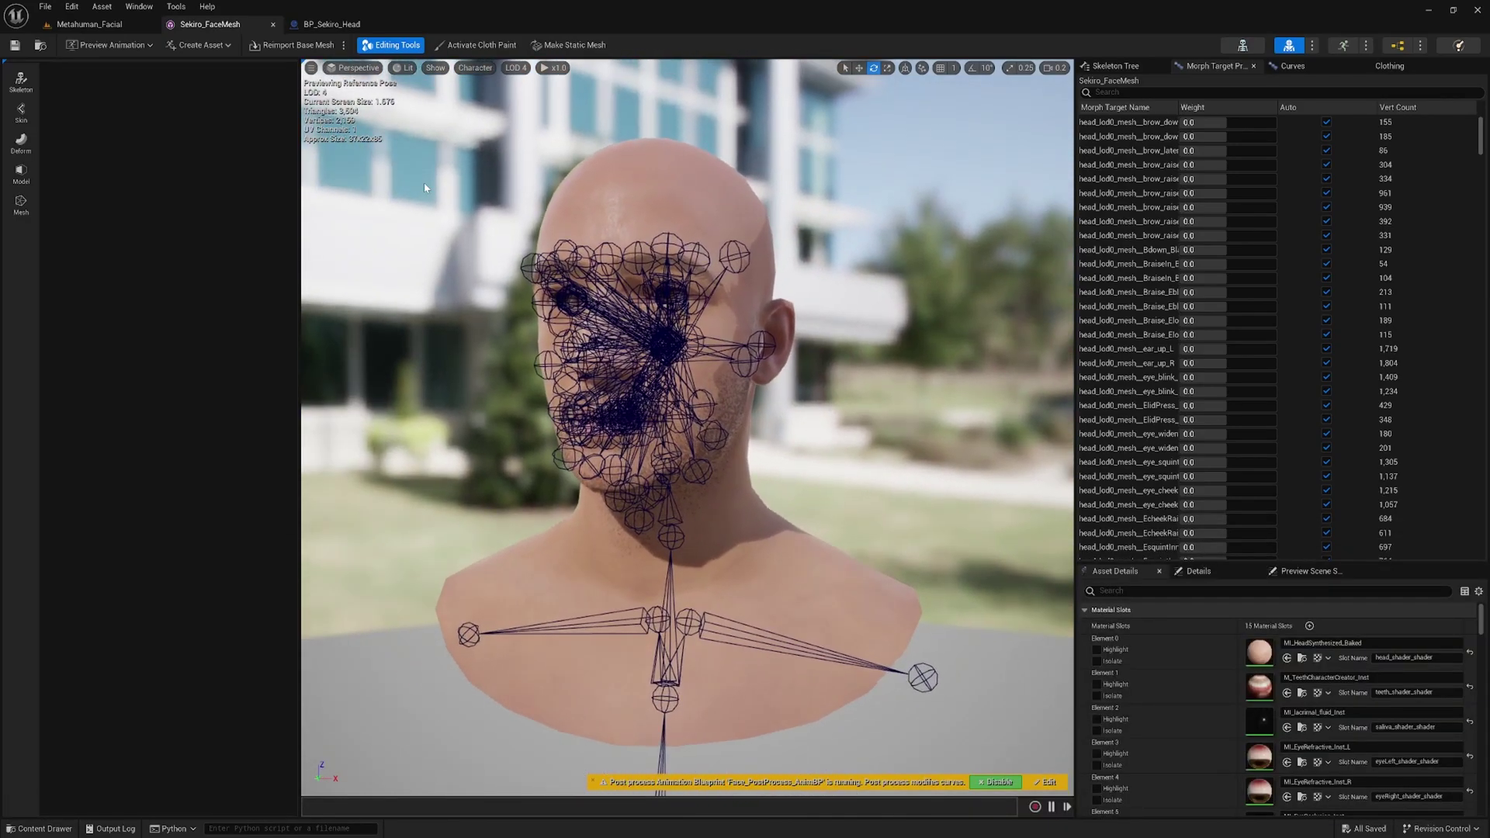
click(475, 68)
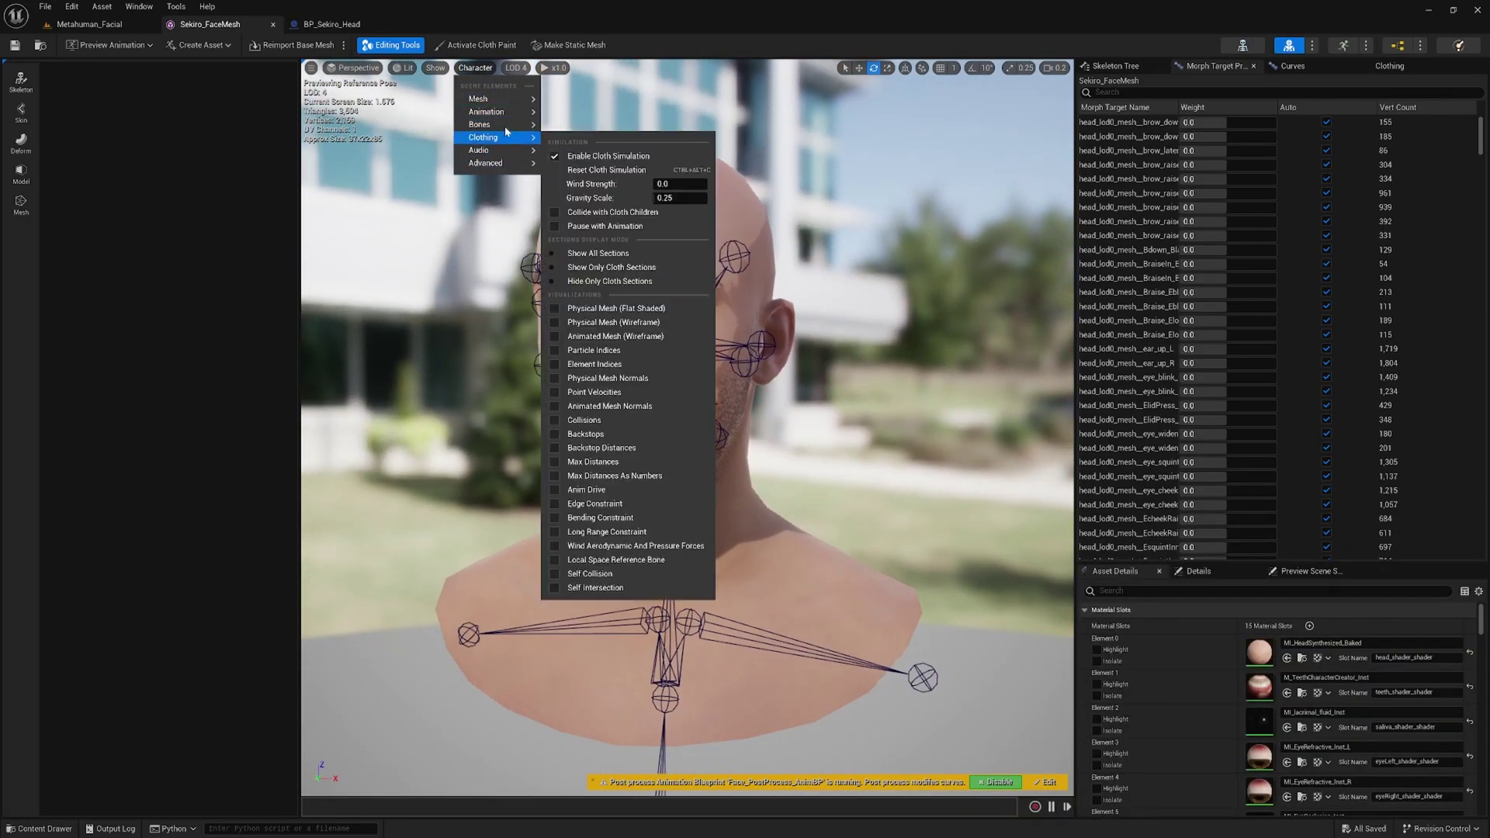
mouse_move(489, 124)
click(582, 226)
drag(582, 227, 687, 221)
right_drag(534, 323, 526, 322)
scroll(533, 323, down, 1)
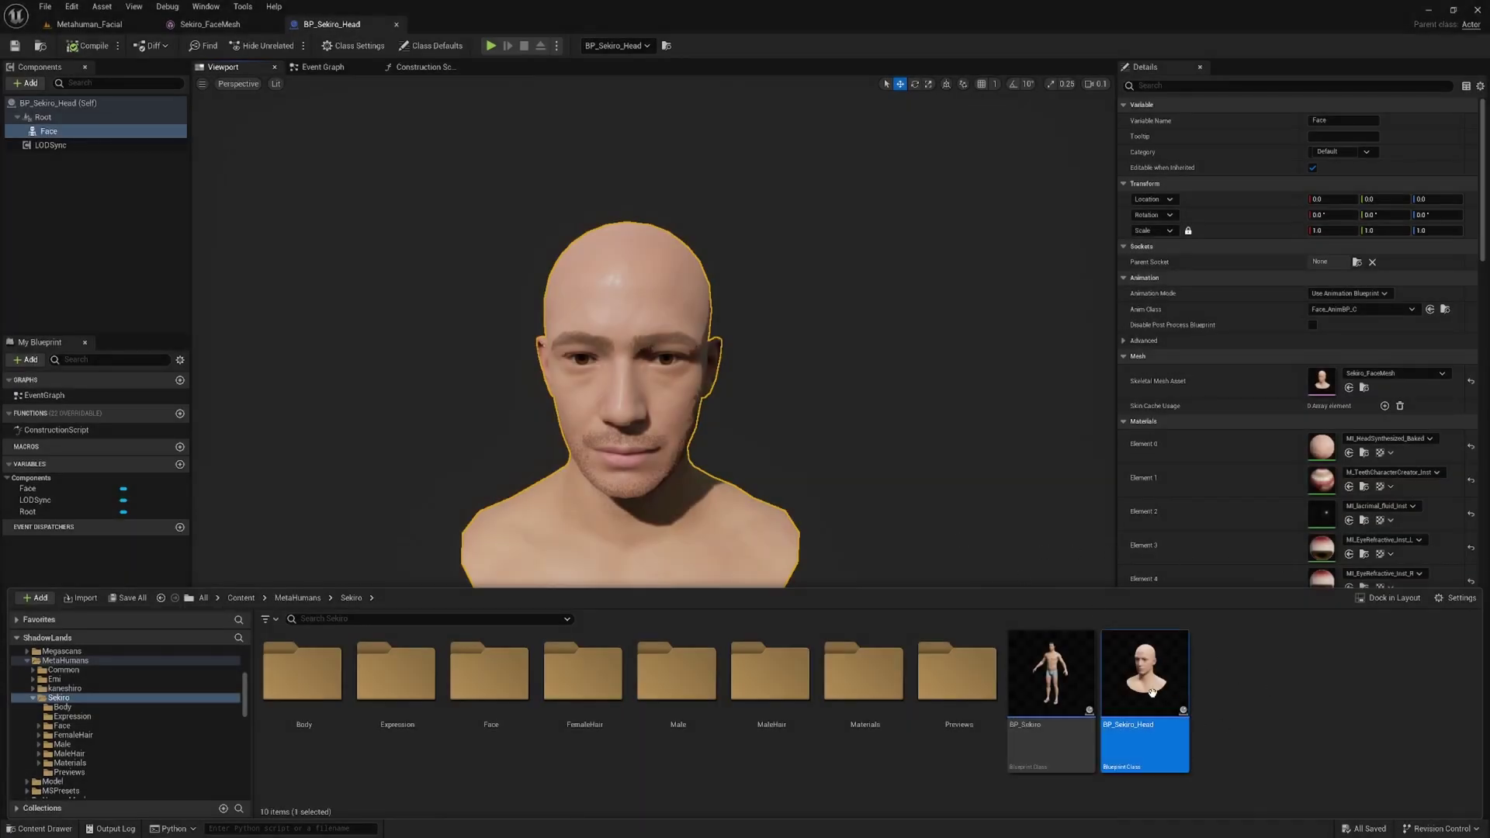
Examine the Face component of the BP_Sekiro_Head blueprint from several angles
click(562, 353)
middle_drag(431, 346, 530, 449)
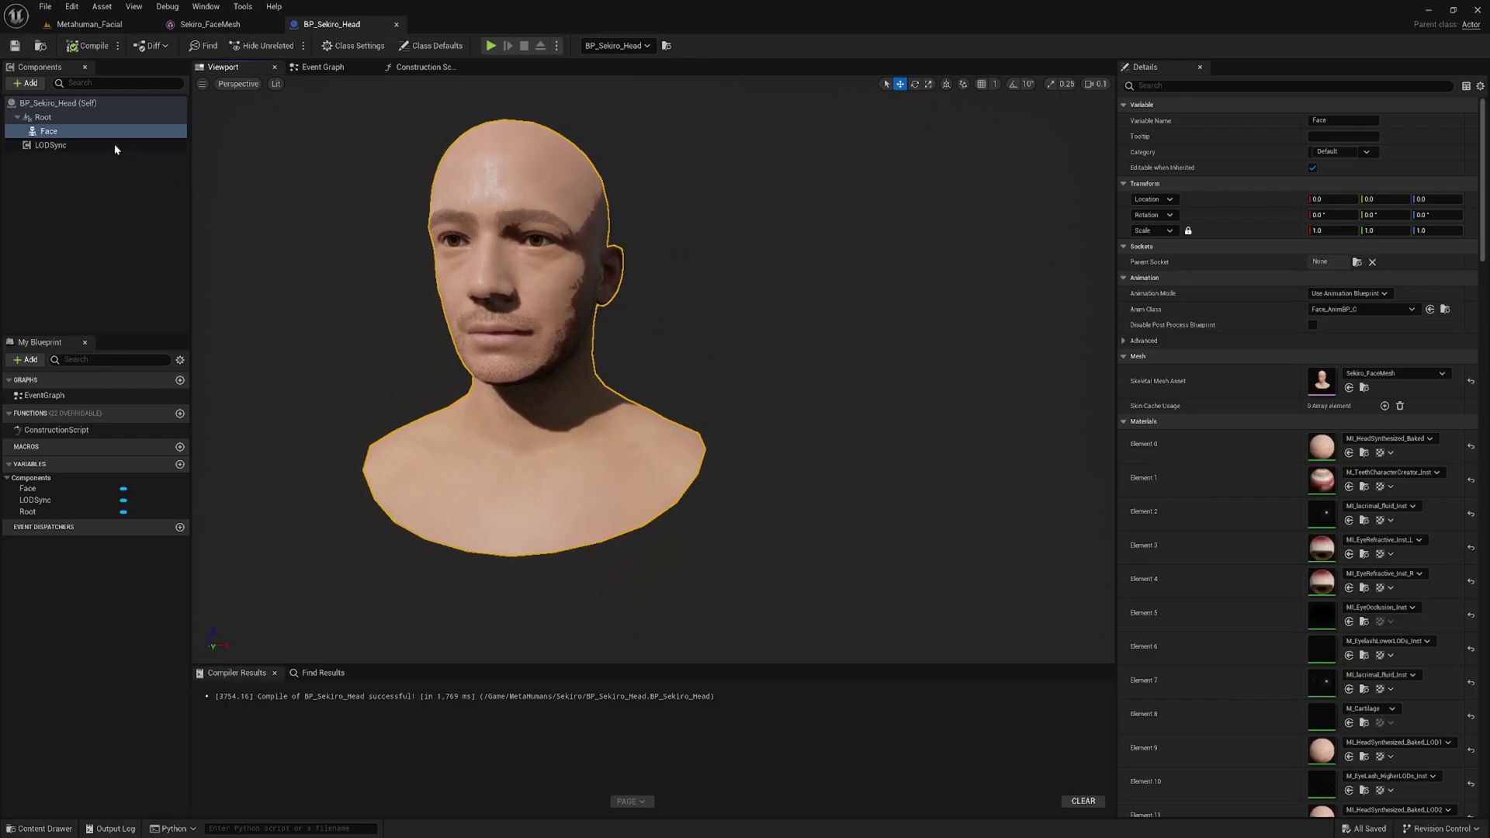
click(83, 134)
mouse_move(741, 280)
alt+right_down()
mouse_move(765, 280)
mouse_move(742, 281)
alt+right_up()
key(a)
key(w)
Compare the head at Forced LOD 0 and 4 on the LODSync component, leaving the value at 4
click(97, 145)
click(1343, 246)
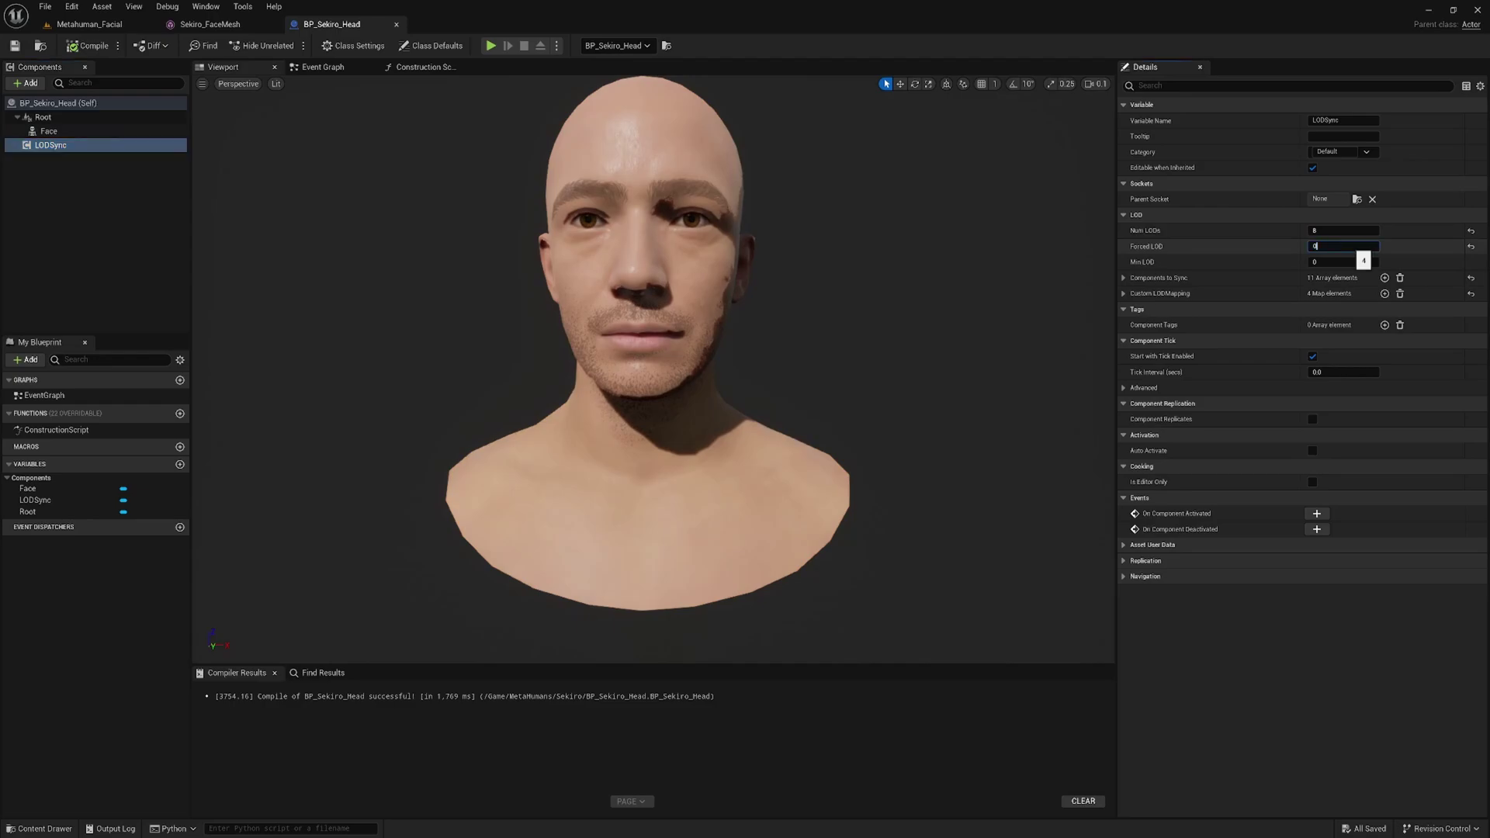
key(Return)
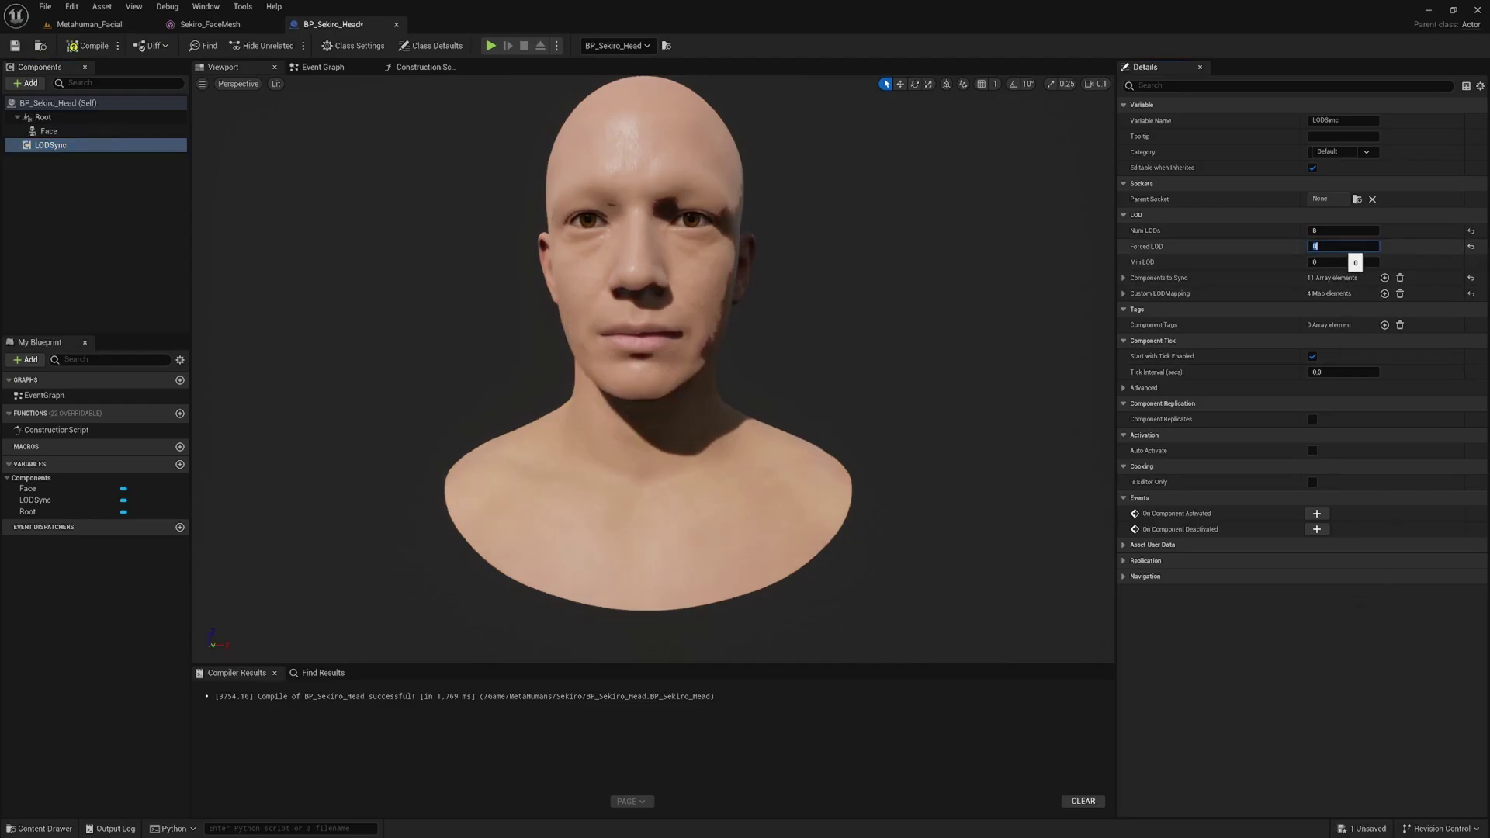
key(Return)
middle_drag(792, 349, 699, 242)
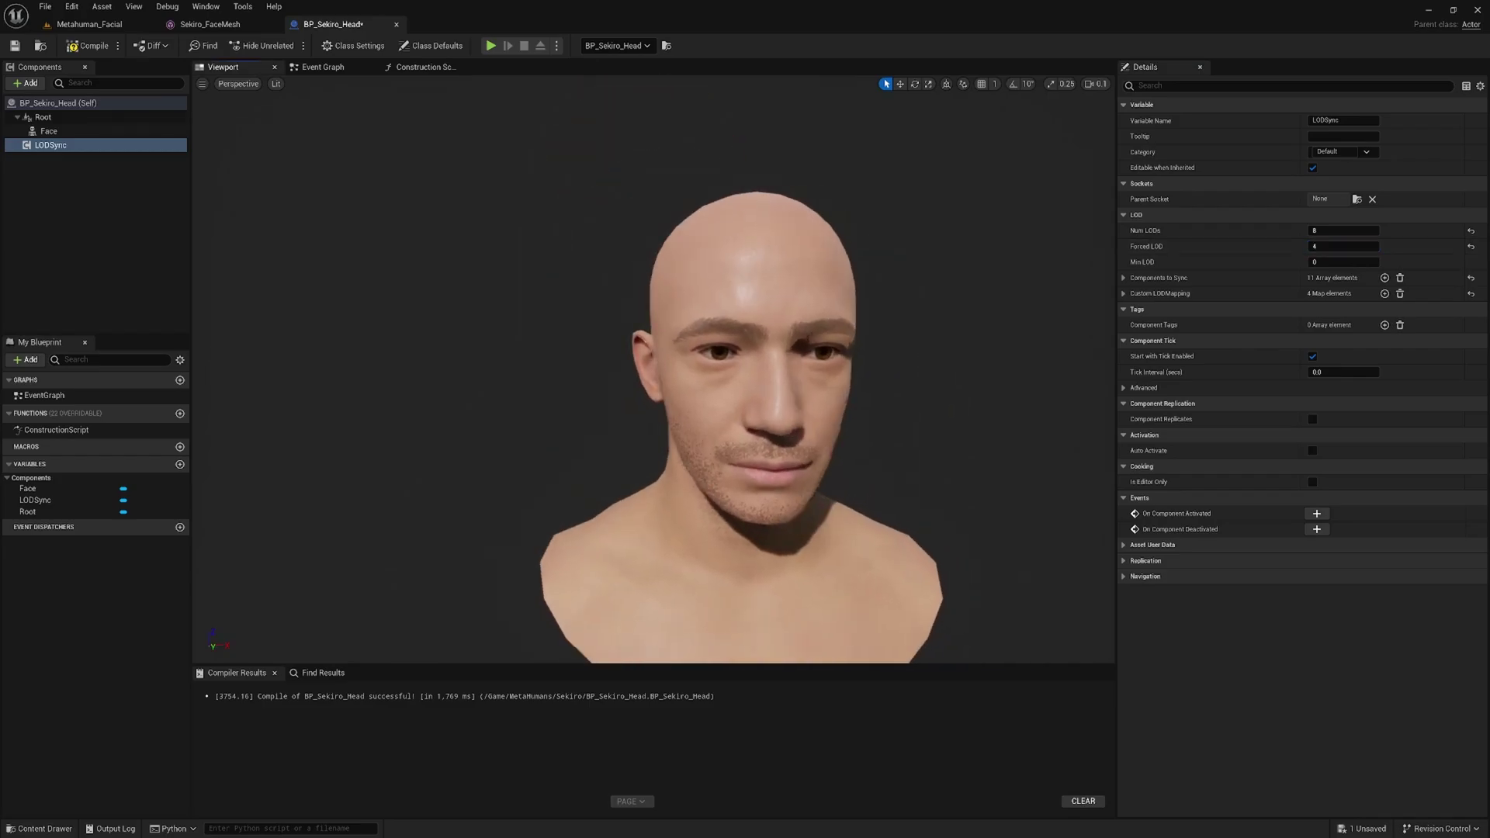
right_drag(698, 349, 745, 385)
drag(734, 299, 798, 346)
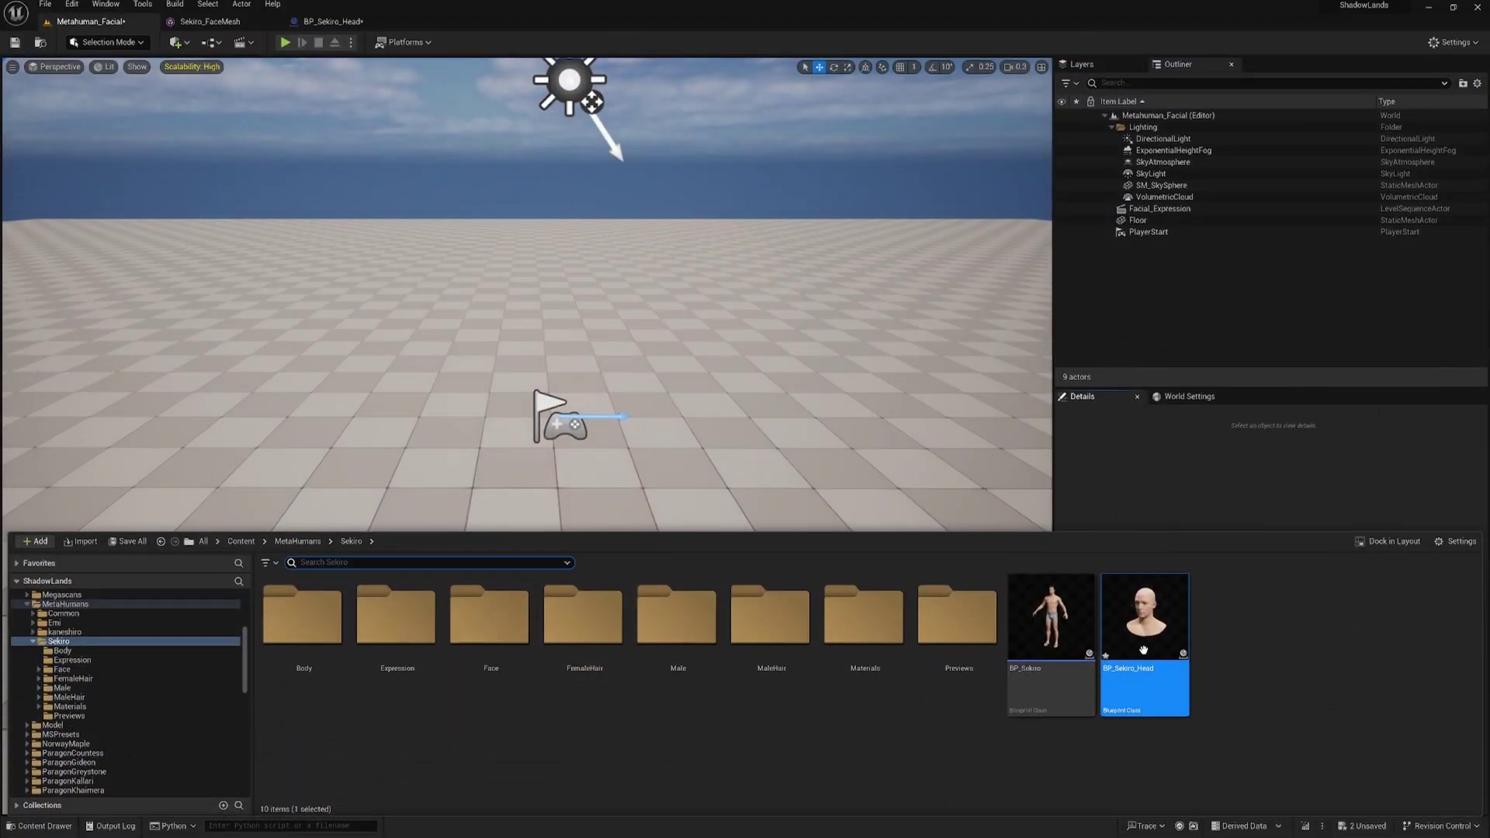
Place the BP_Sekiro_Head blueprint on the floor of the Metahuman_Facial level
drag(1144, 651, 654, 434)
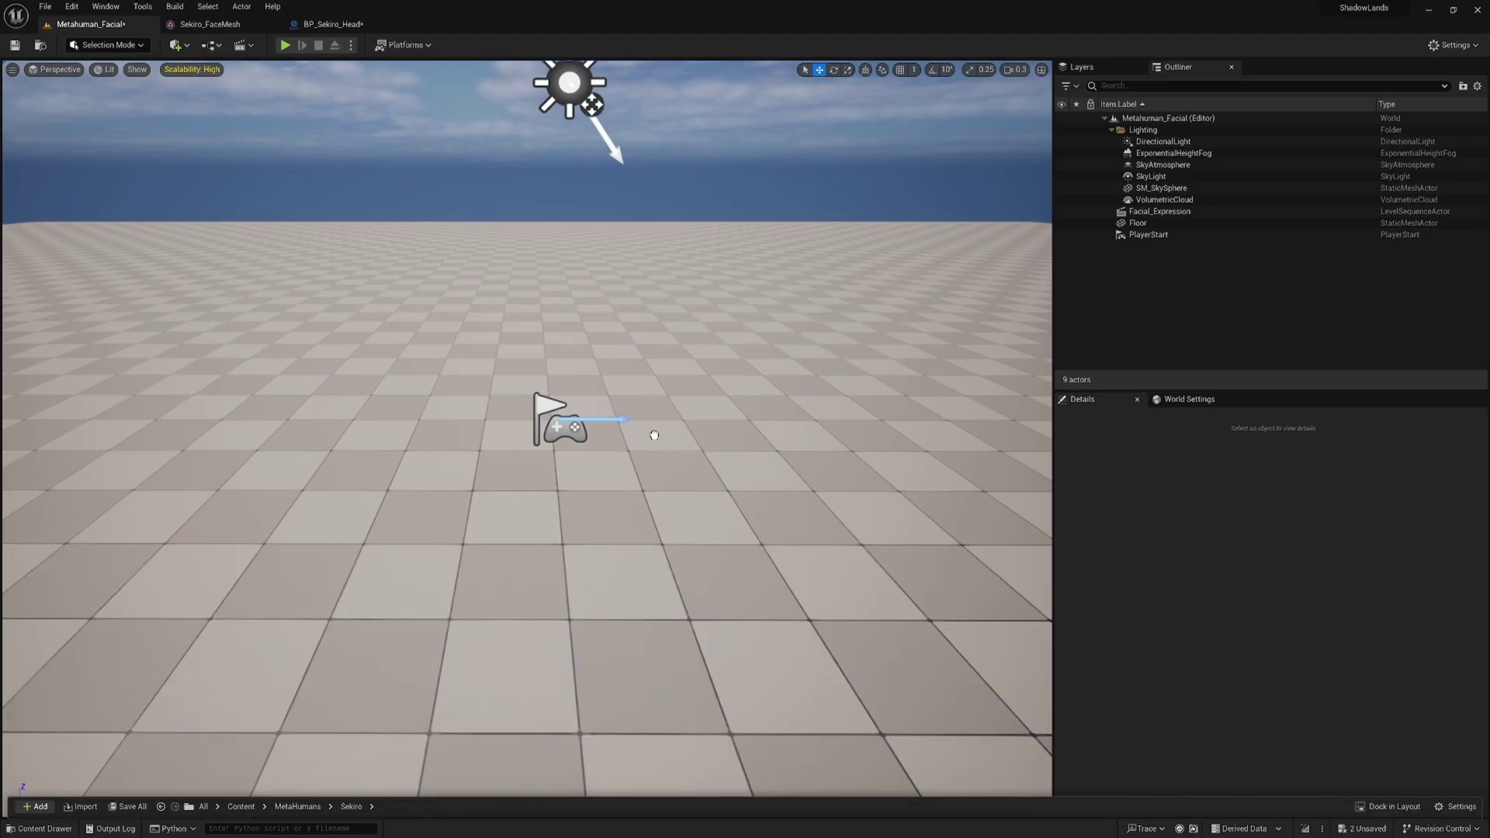
key(f)
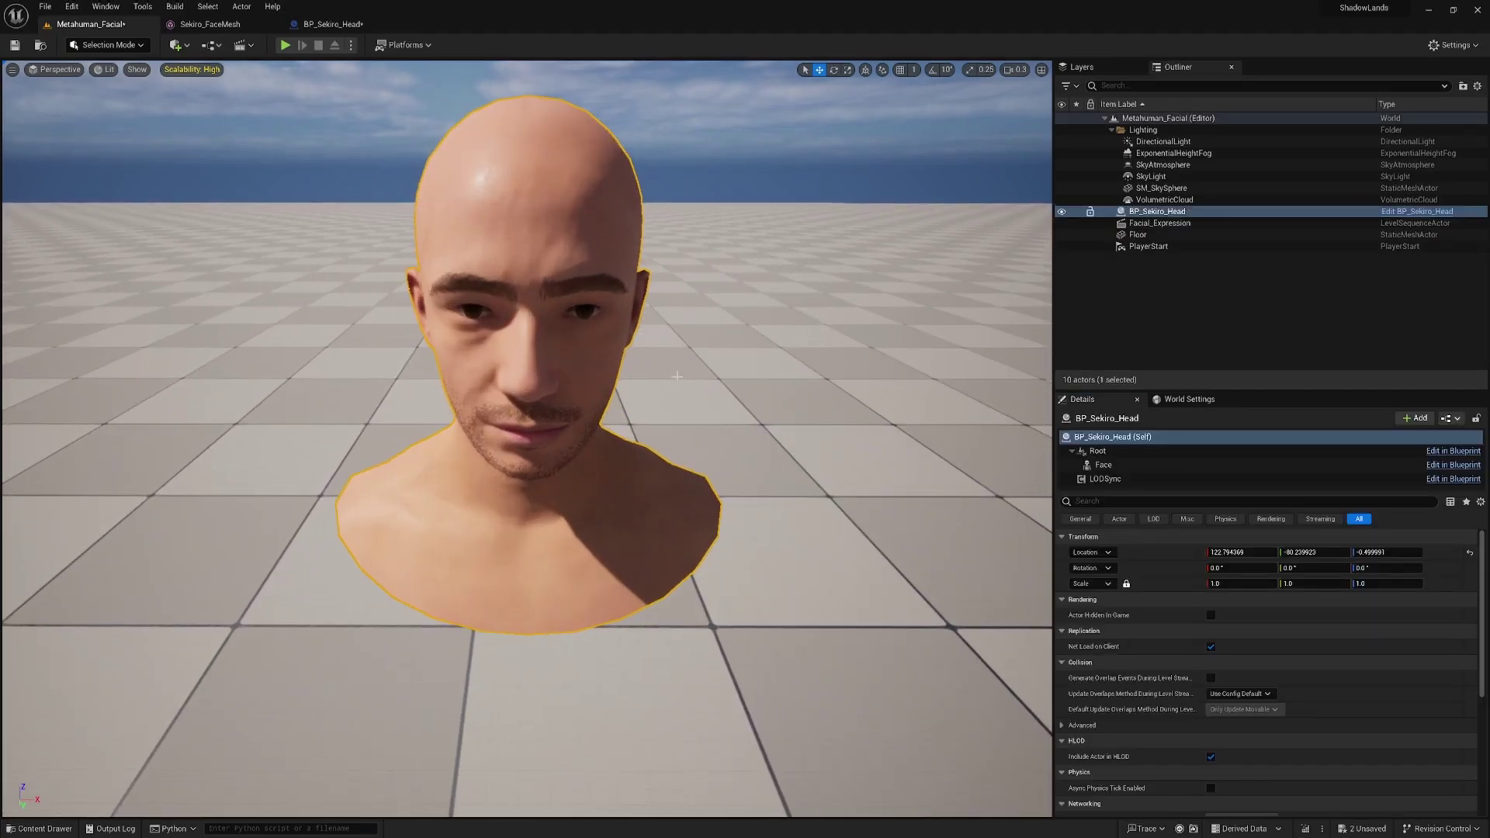
scroll(678, 375, down, 8)
alt+drag(677, 375, 678, 282)
middle_drag(677, 375, 698, 383)
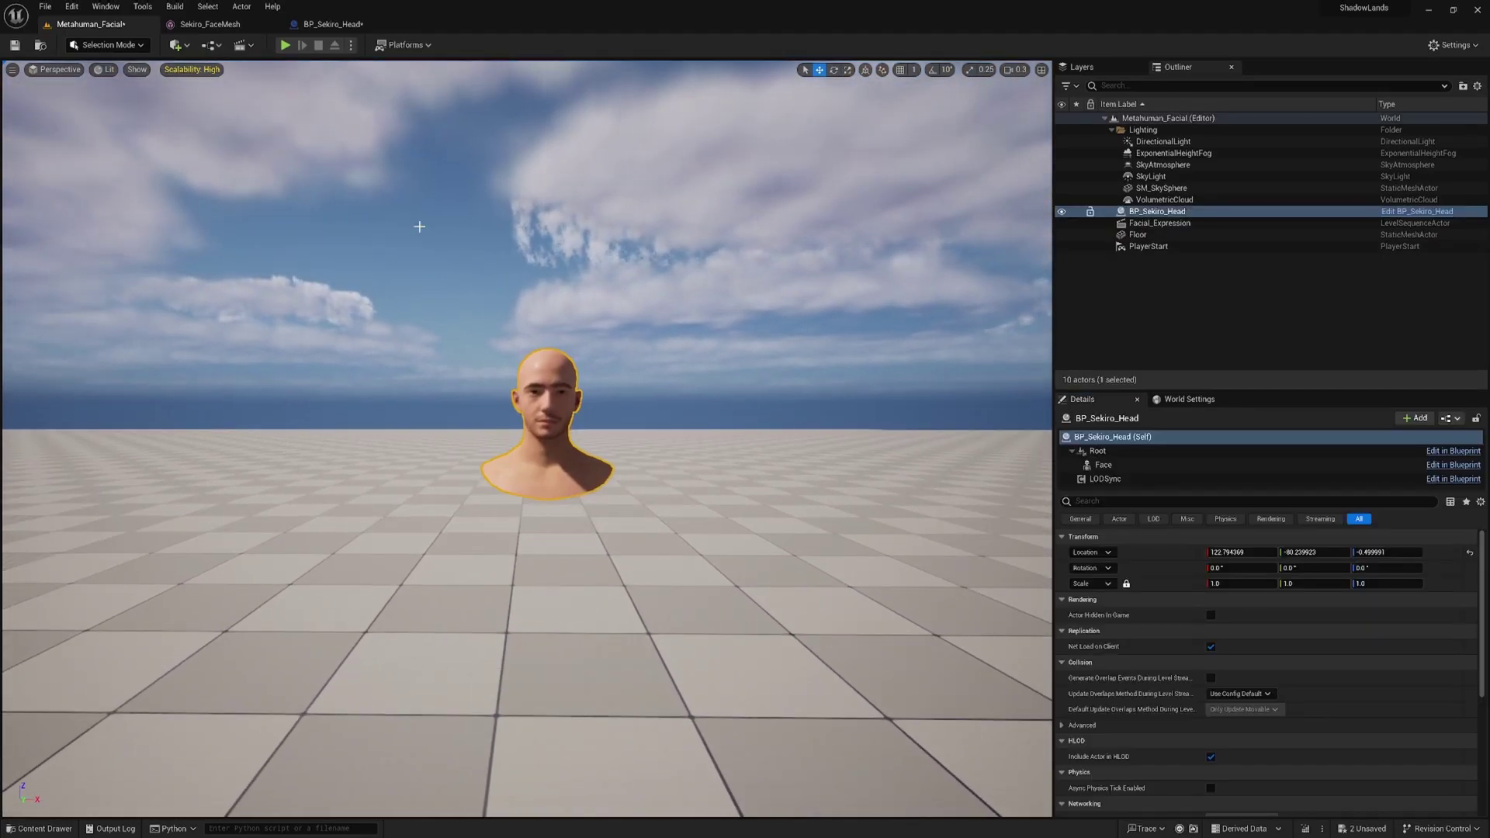
Open the Facial_Expression level sequence and add the BP_Sekiro_Head actor to it as a track
click(250, 46)
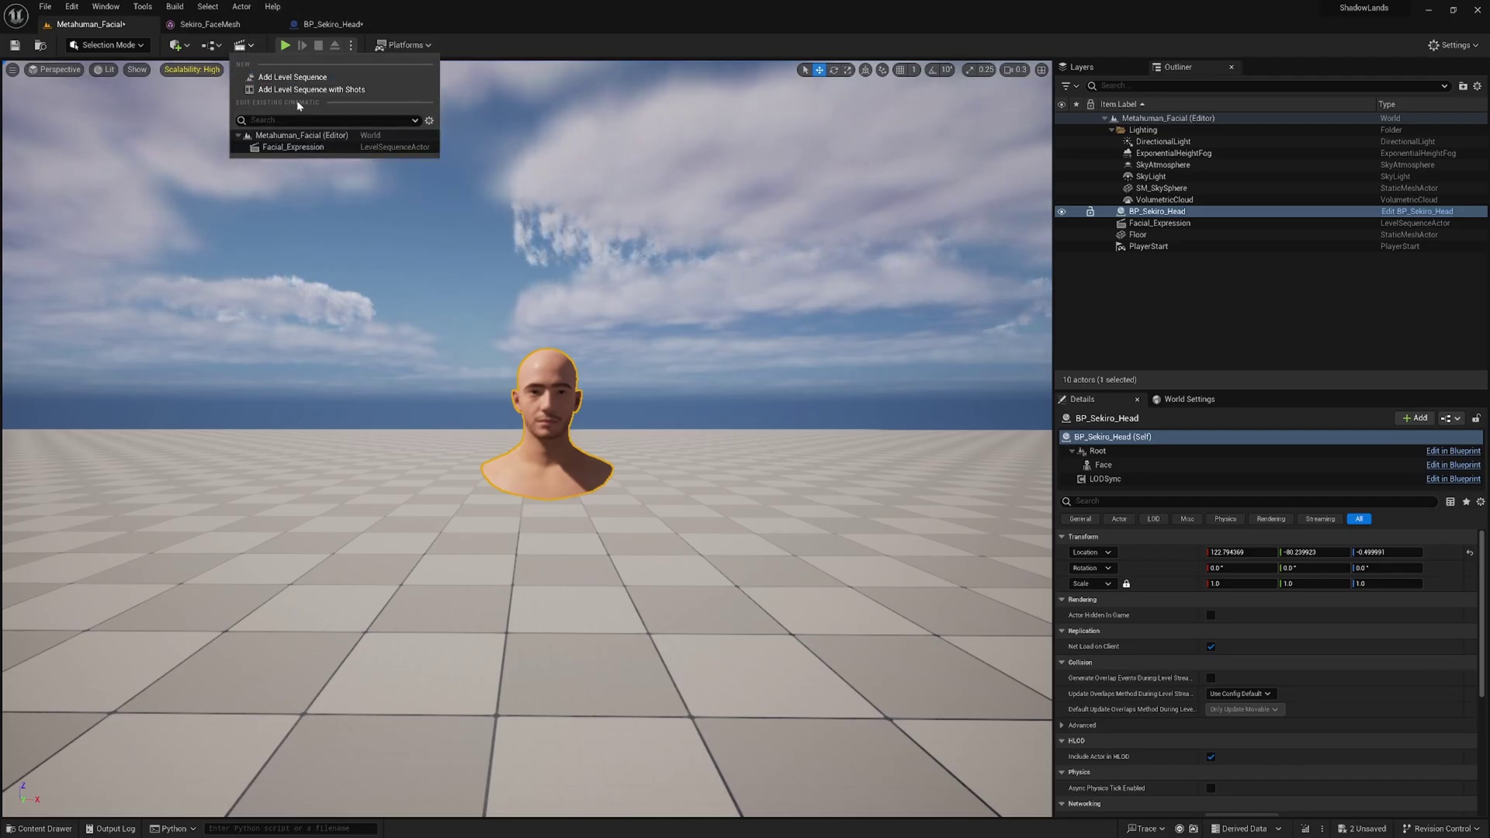
click(308, 149)
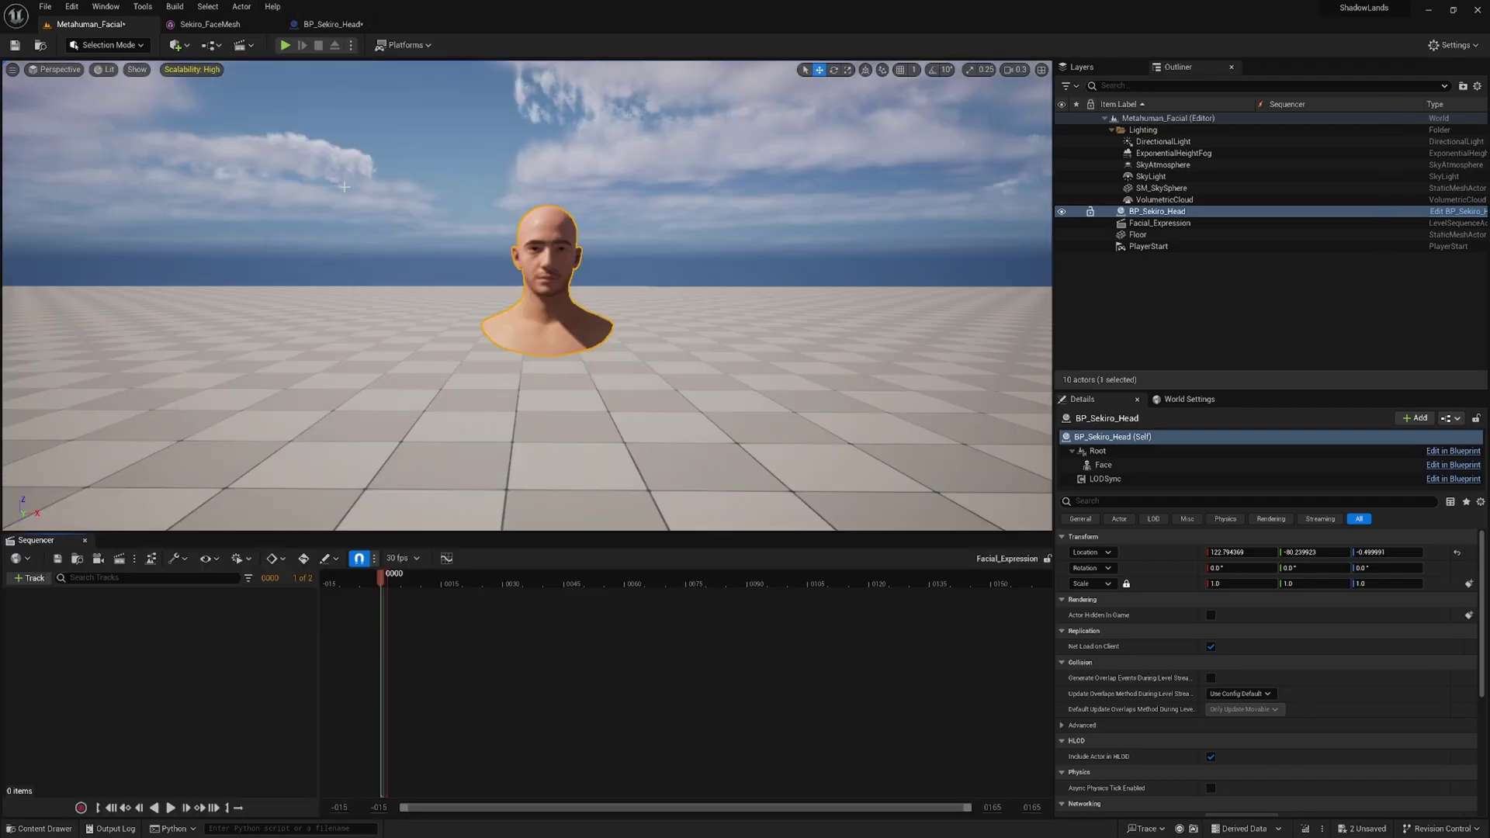
click(1259, 319)
drag(1157, 211, 126, 693)
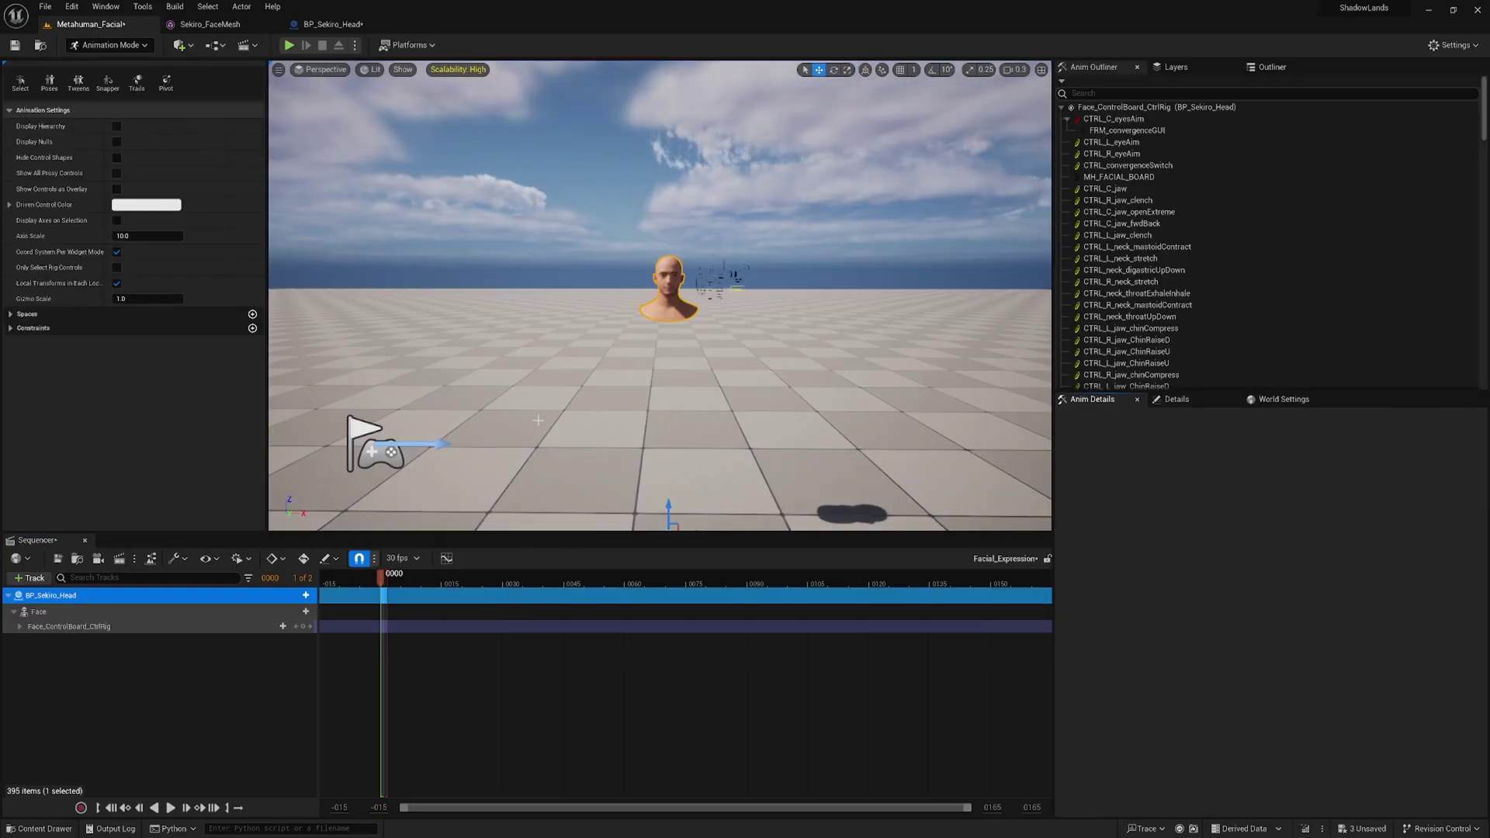
In a full-screen viewport, pull both mouth-corner controls outward into a smile and raise the outer brow controls on the face board
right_drag(538, 420, 561, 418)
key(w)
key(w)
key(s)
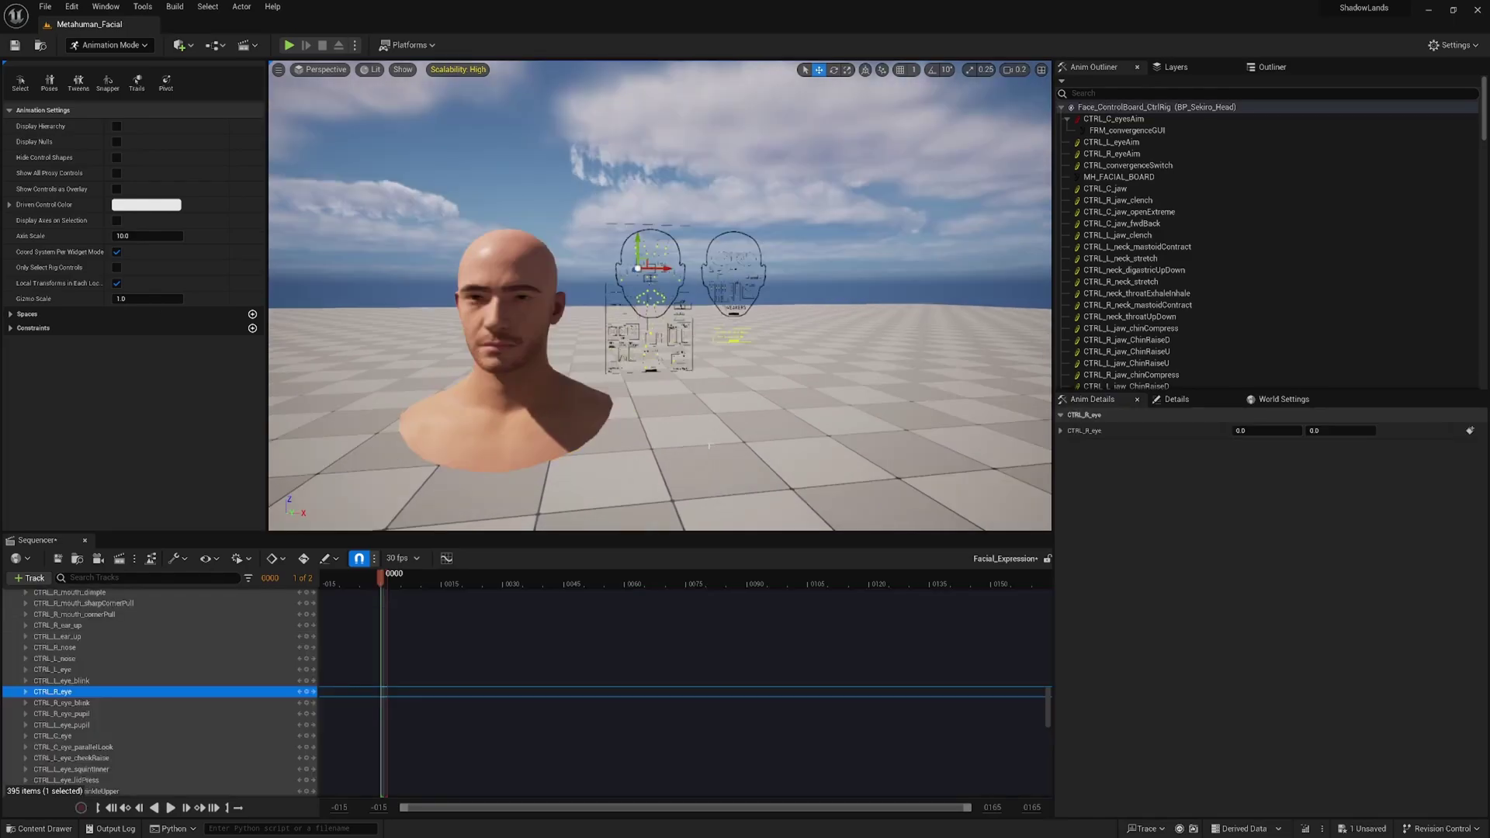
click(709, 445)
right_drag(708, 445, 700, 447)
key(w)
key(F11)
right_drag(767, 402, 759, 401)
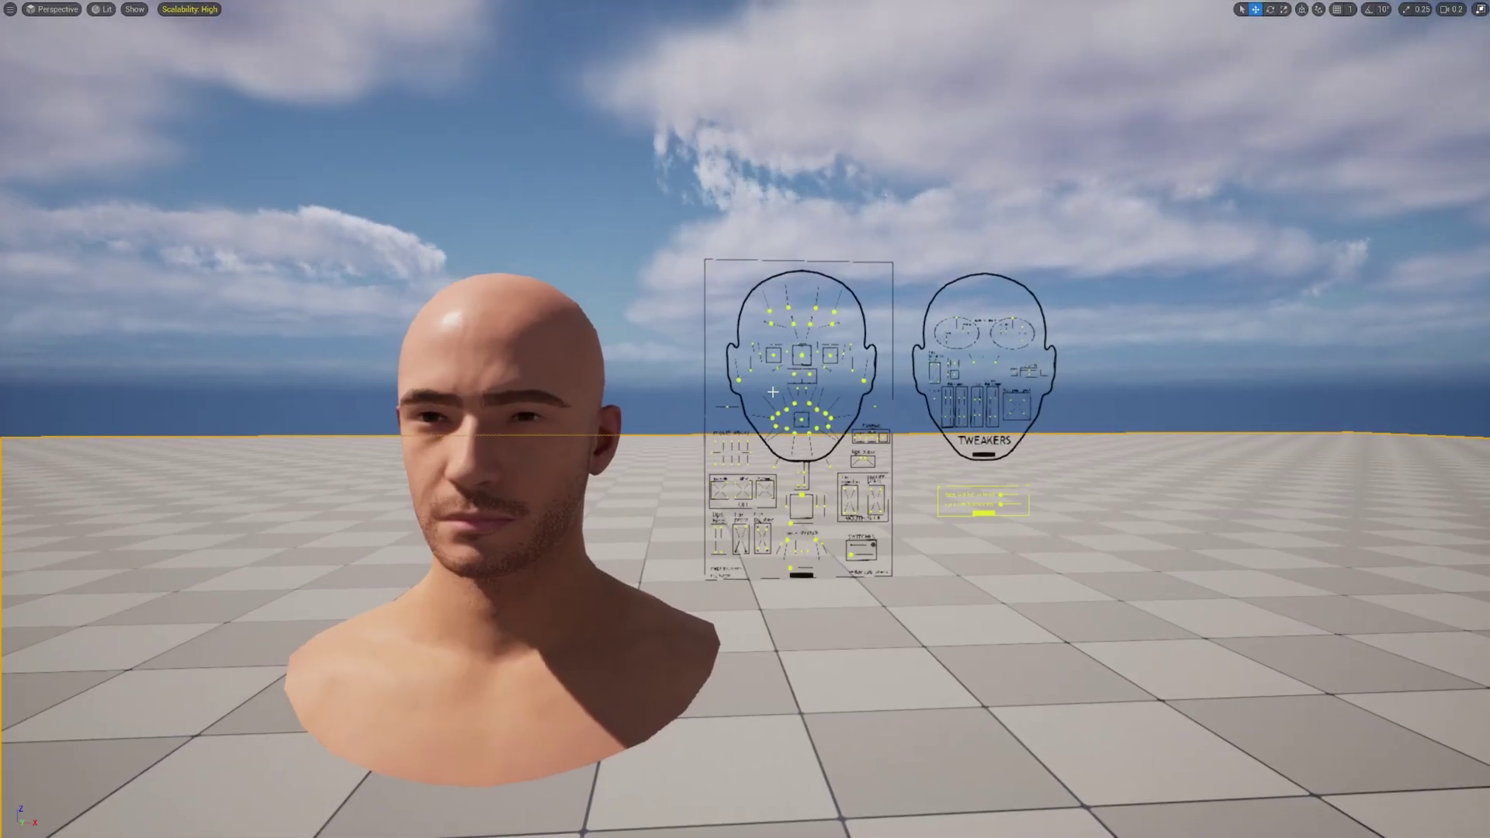
click(777, 413)
drag(773, 409, 848, 385)
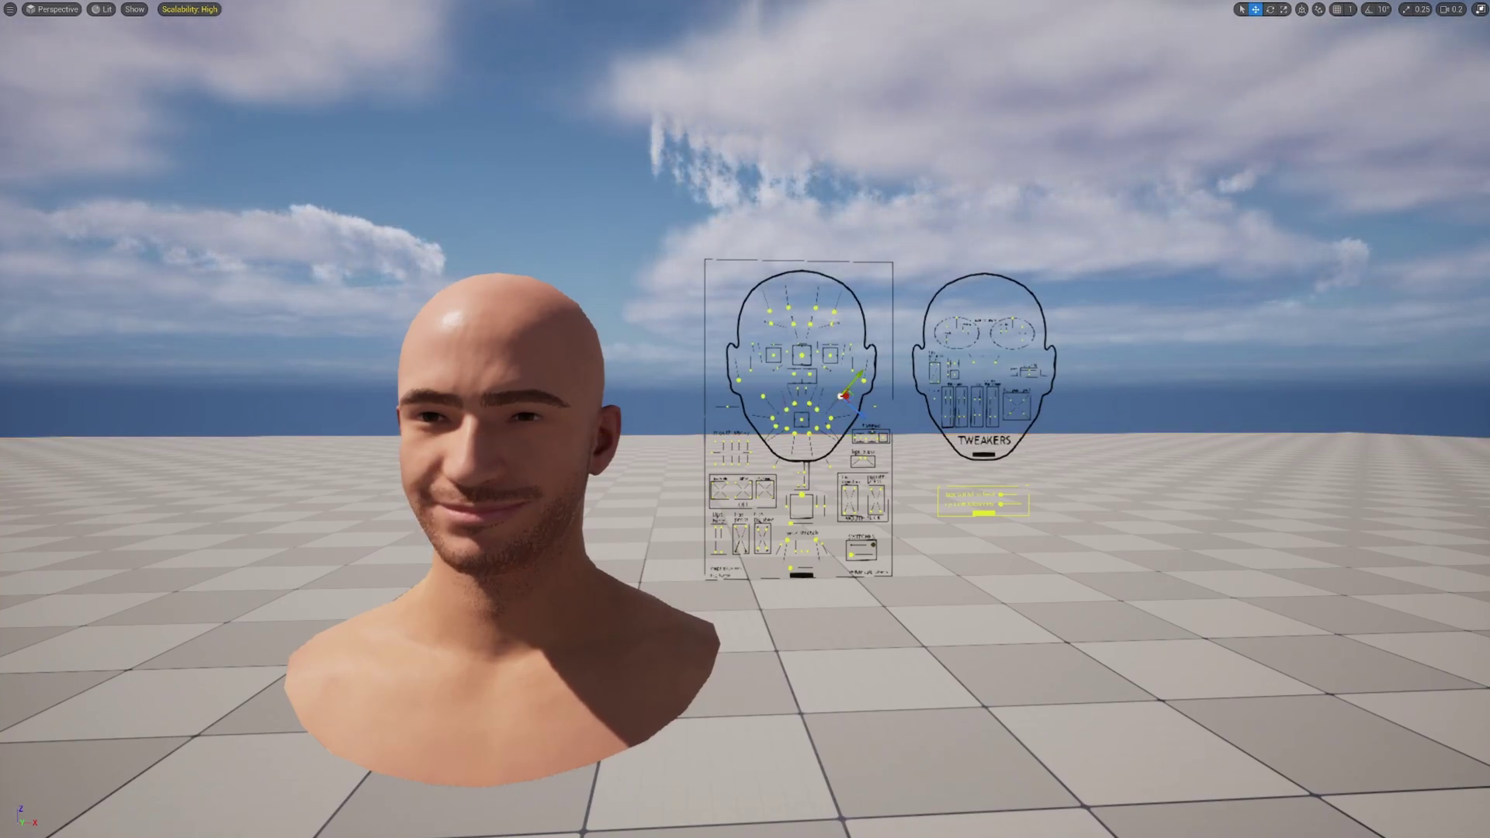
drag(835, 313, 848, 287)
click(759, 304)
drag(759, 304, 763, 284)
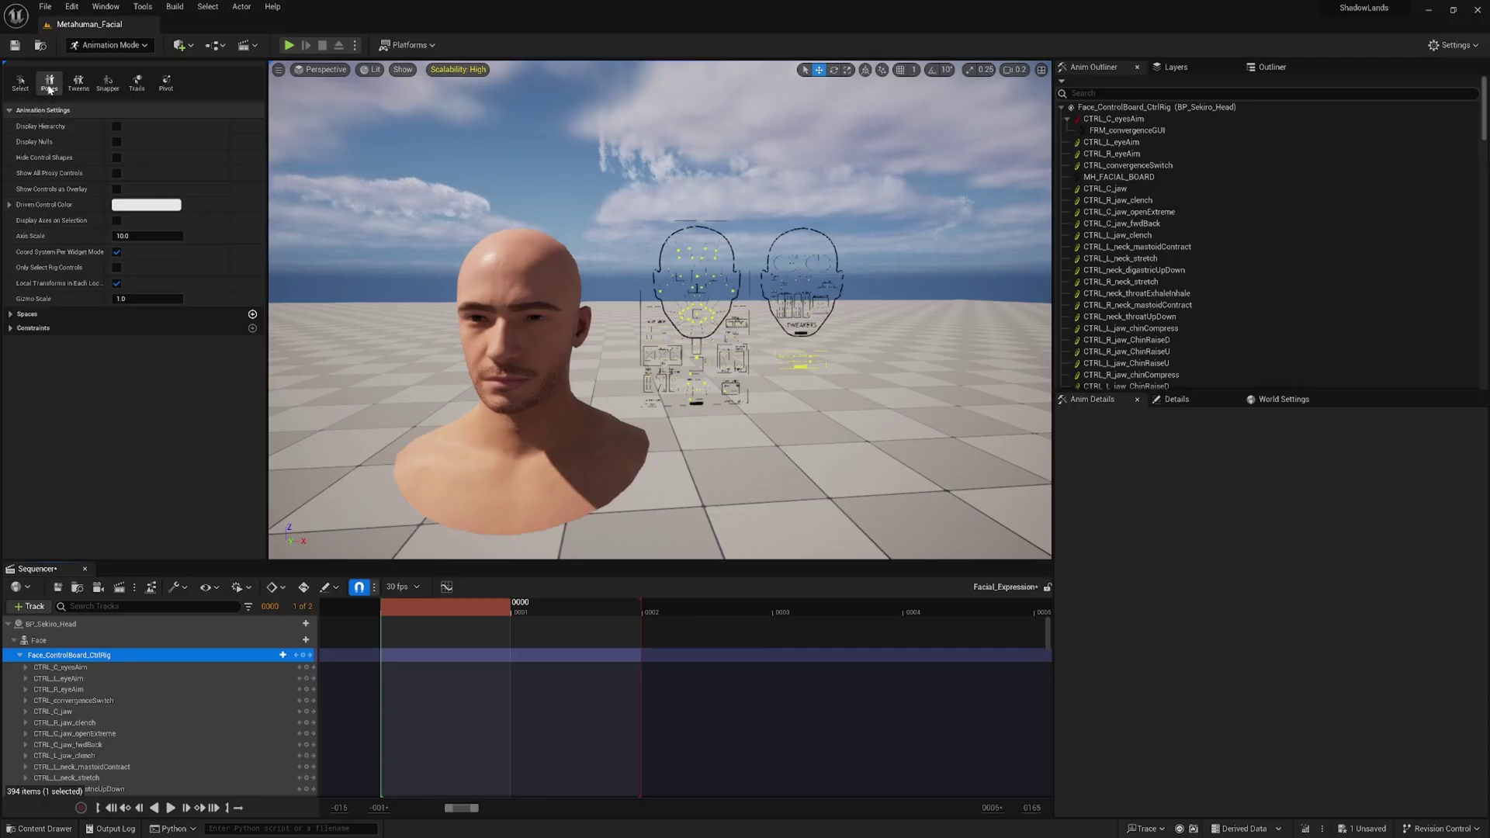
Add the folder MetaHumans/Common/Common/PoseLibrary/Face/Expressions to the Control Rig Pose library
click(49, 82)
right_click(652, 448)
click(710, 506)
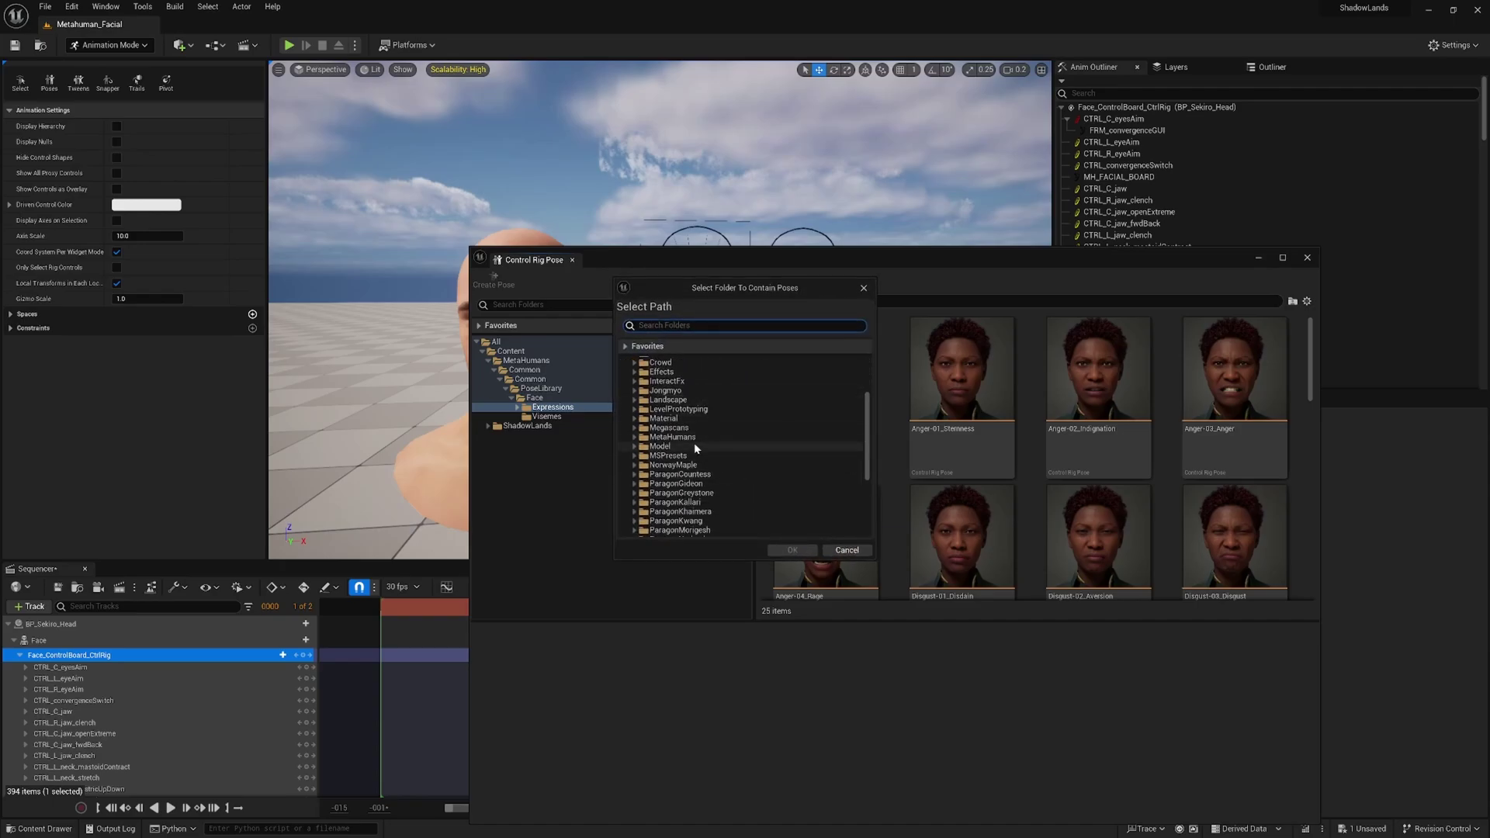
click(635, 437)
scroll(636, 437, down, 1)
click(641, 410)
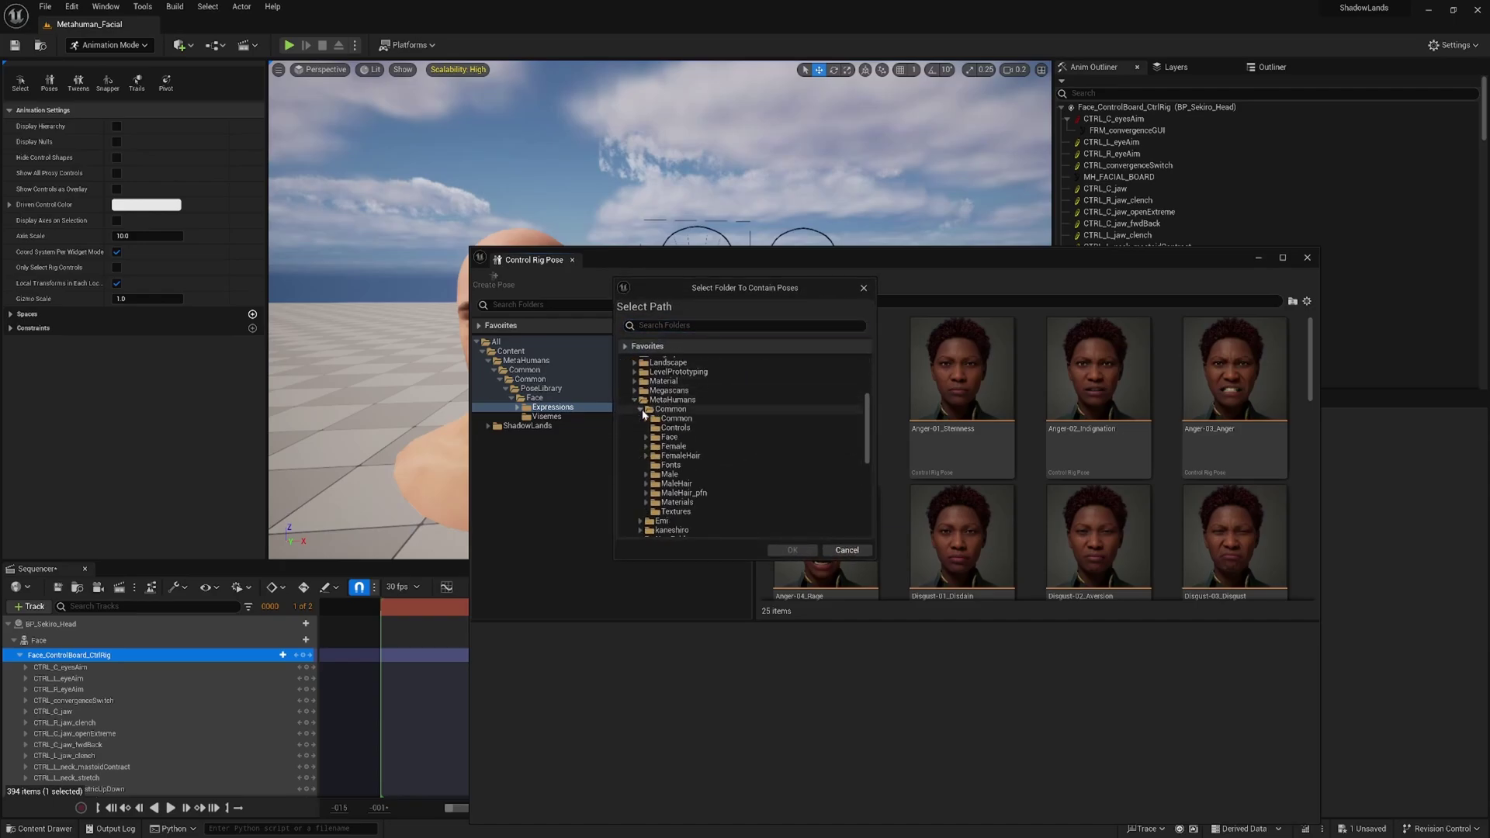
click(655, 418)
click(646, 419)
scroll(646, 426, down, 1)
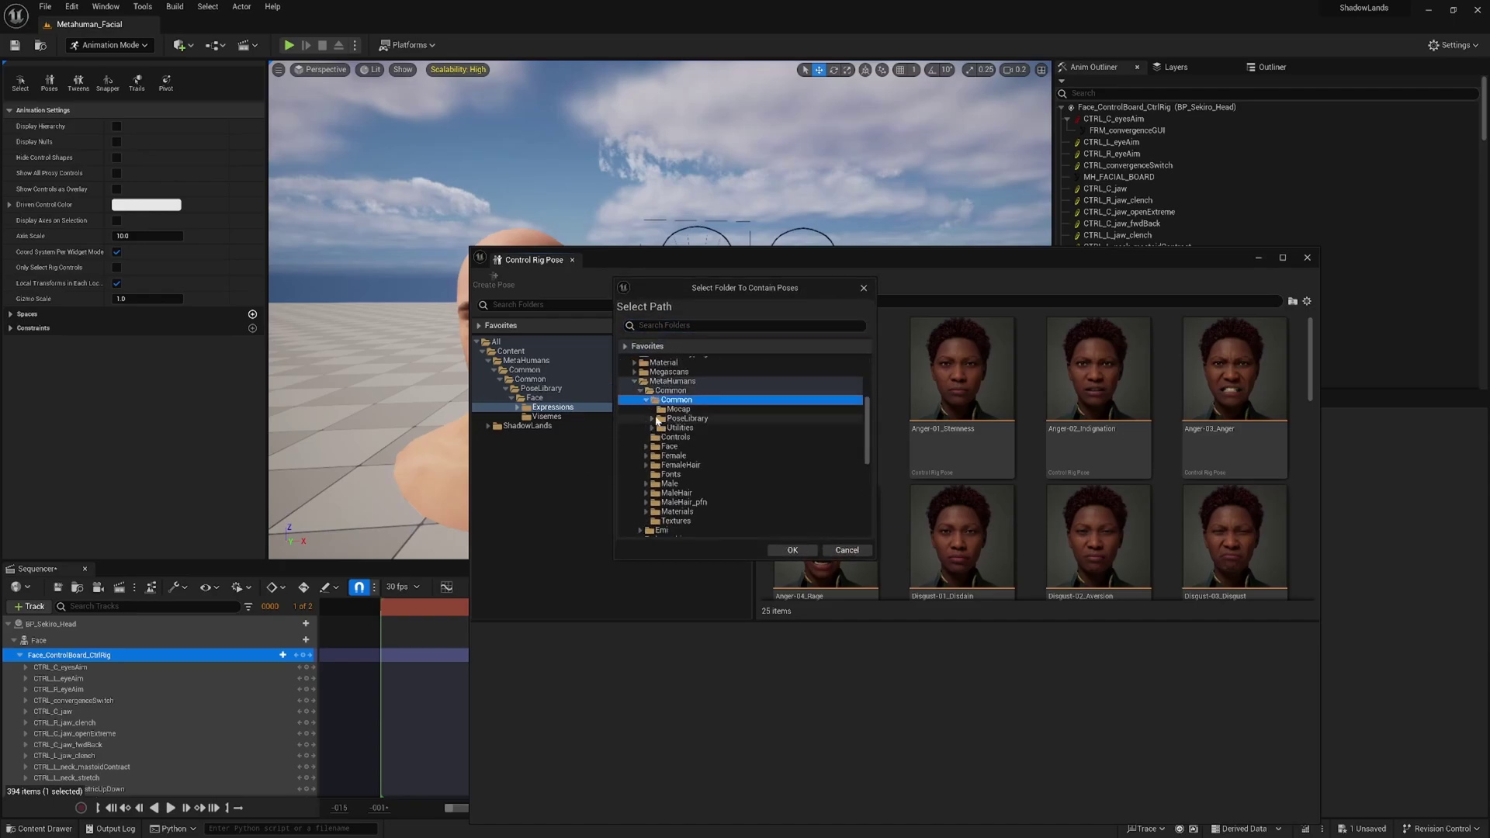
scroll(652, 422, down, 1)
click(658, 409)
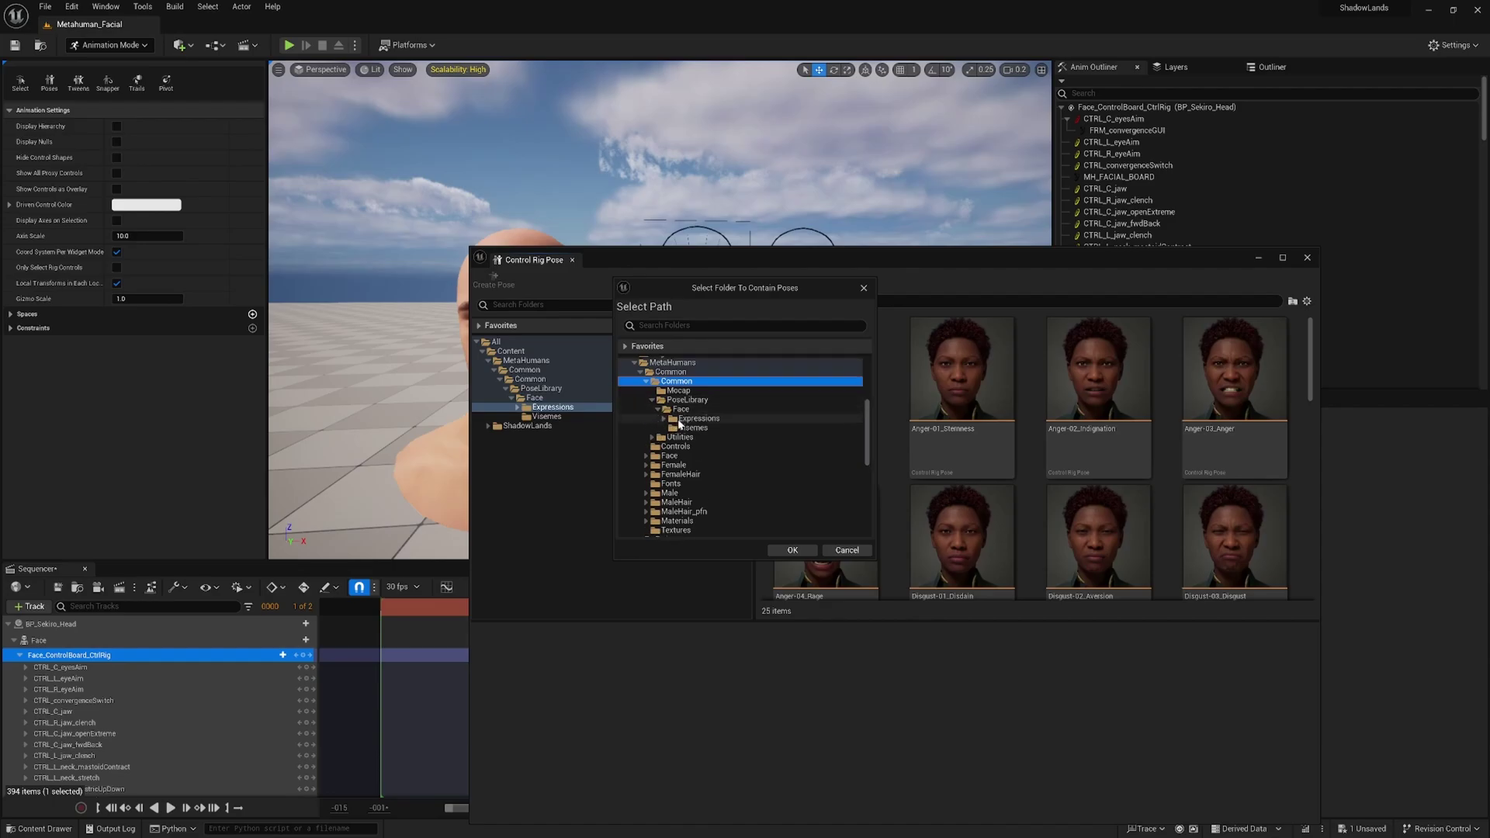
click(679, 420)
click(778, 551)
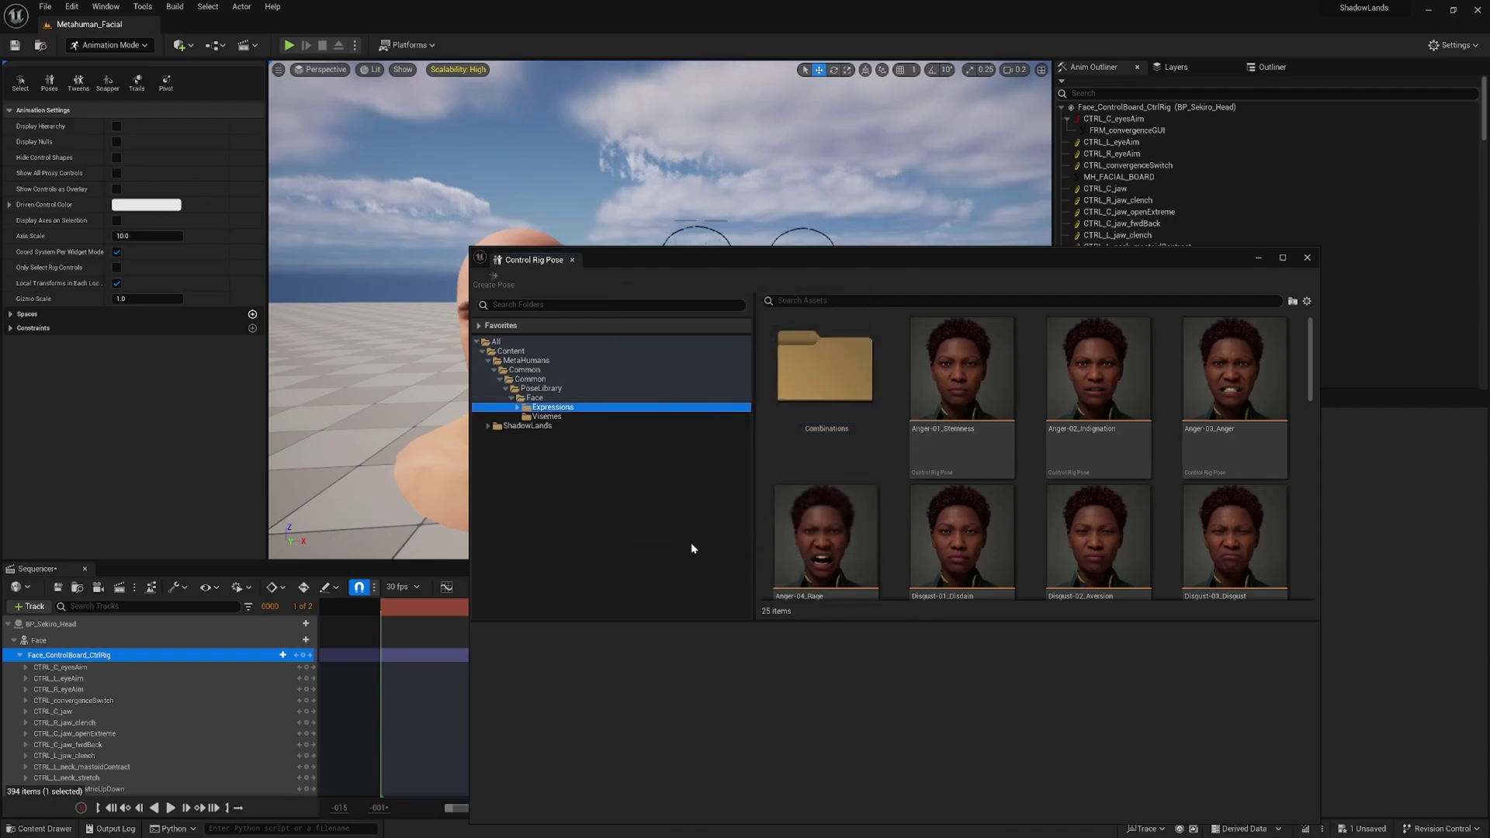
Paste the Anger-04_Rage pose onto its matching face controls and close the pose library
drag(673, 261, 886, 184)
scroll(1064, 444, down, 1)
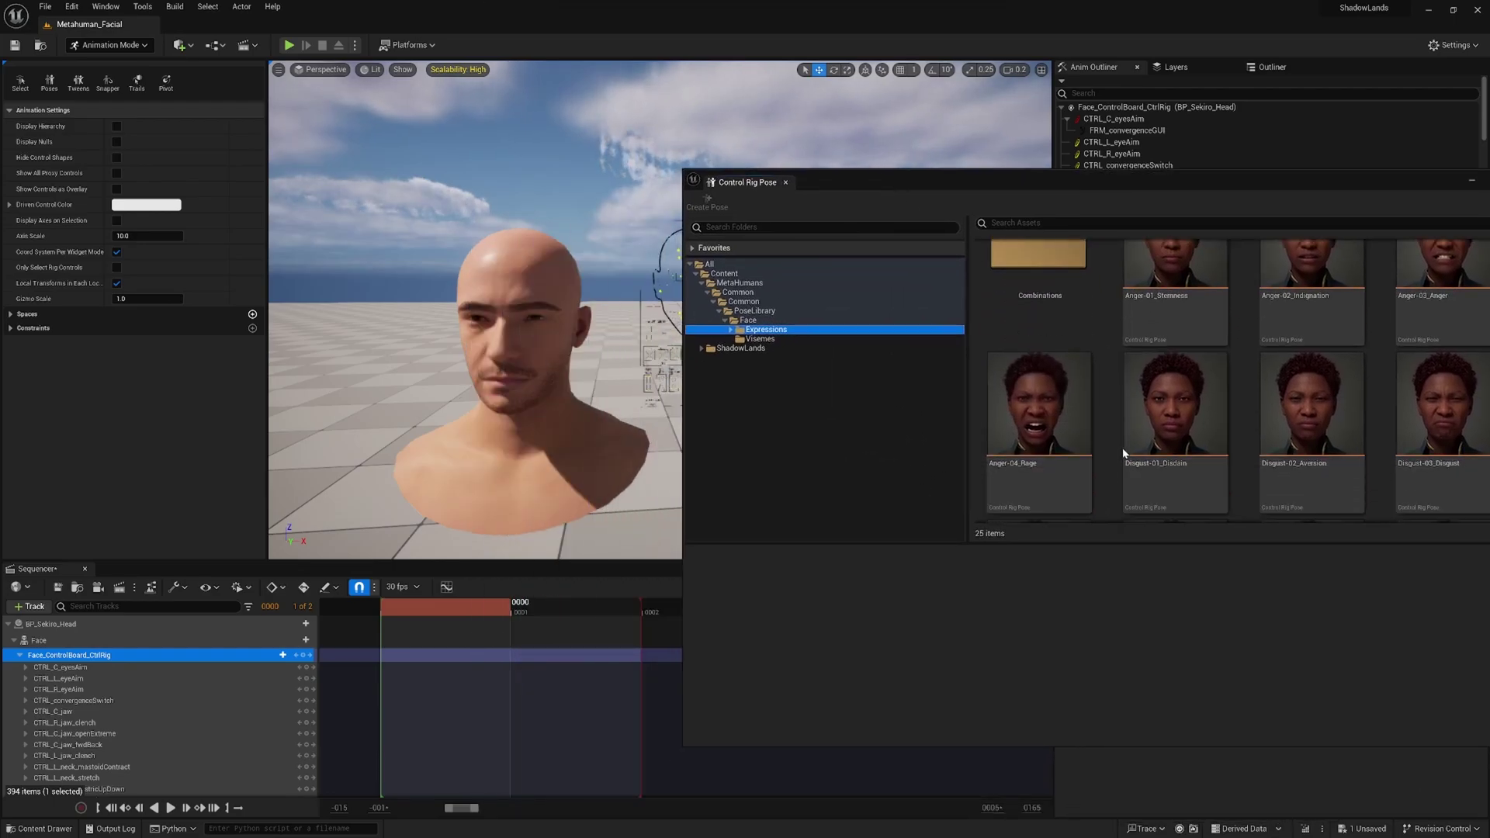
click(1064, 444)
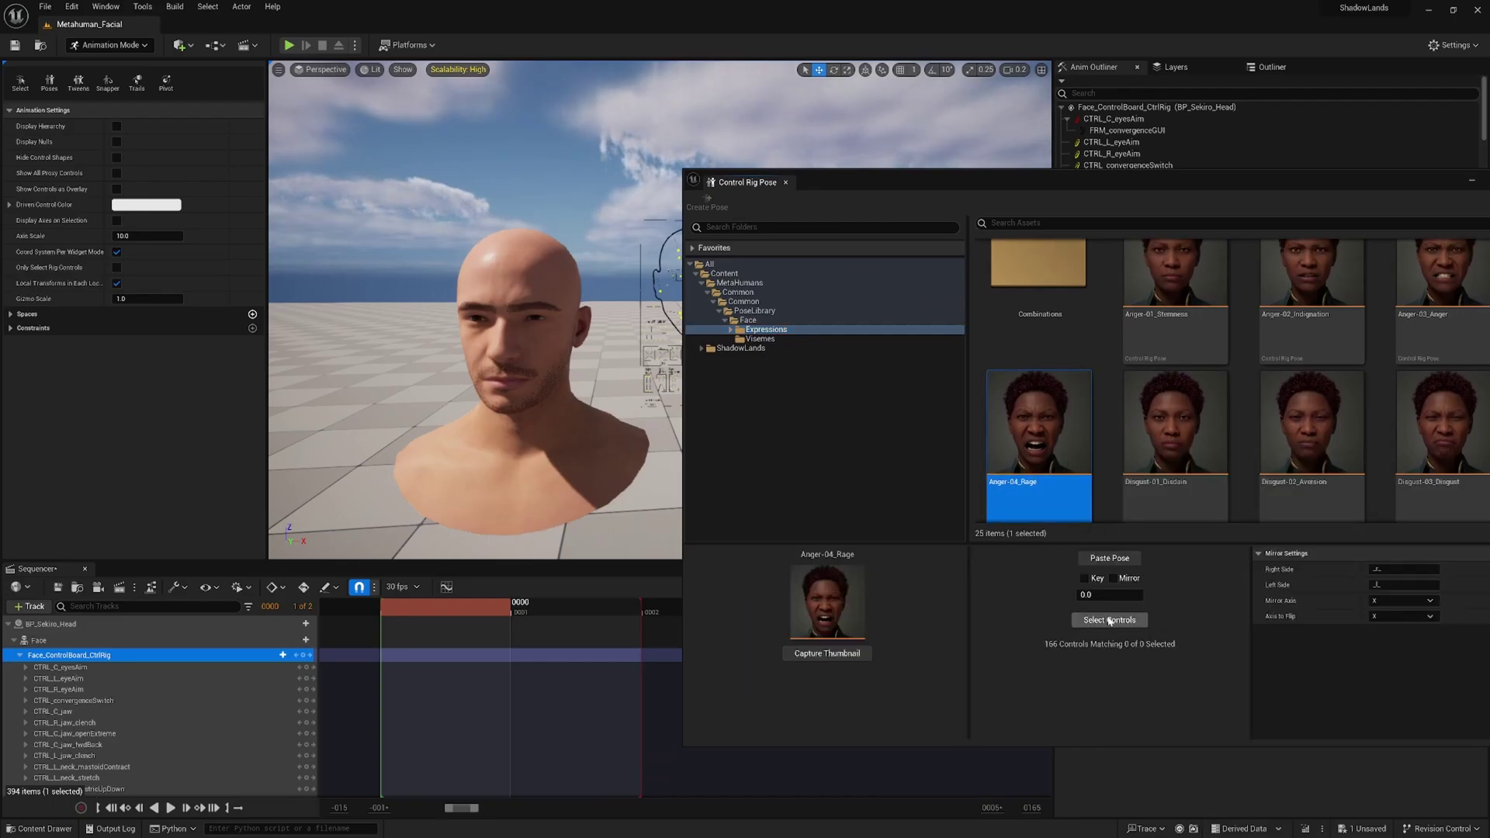
click(1112, 622)
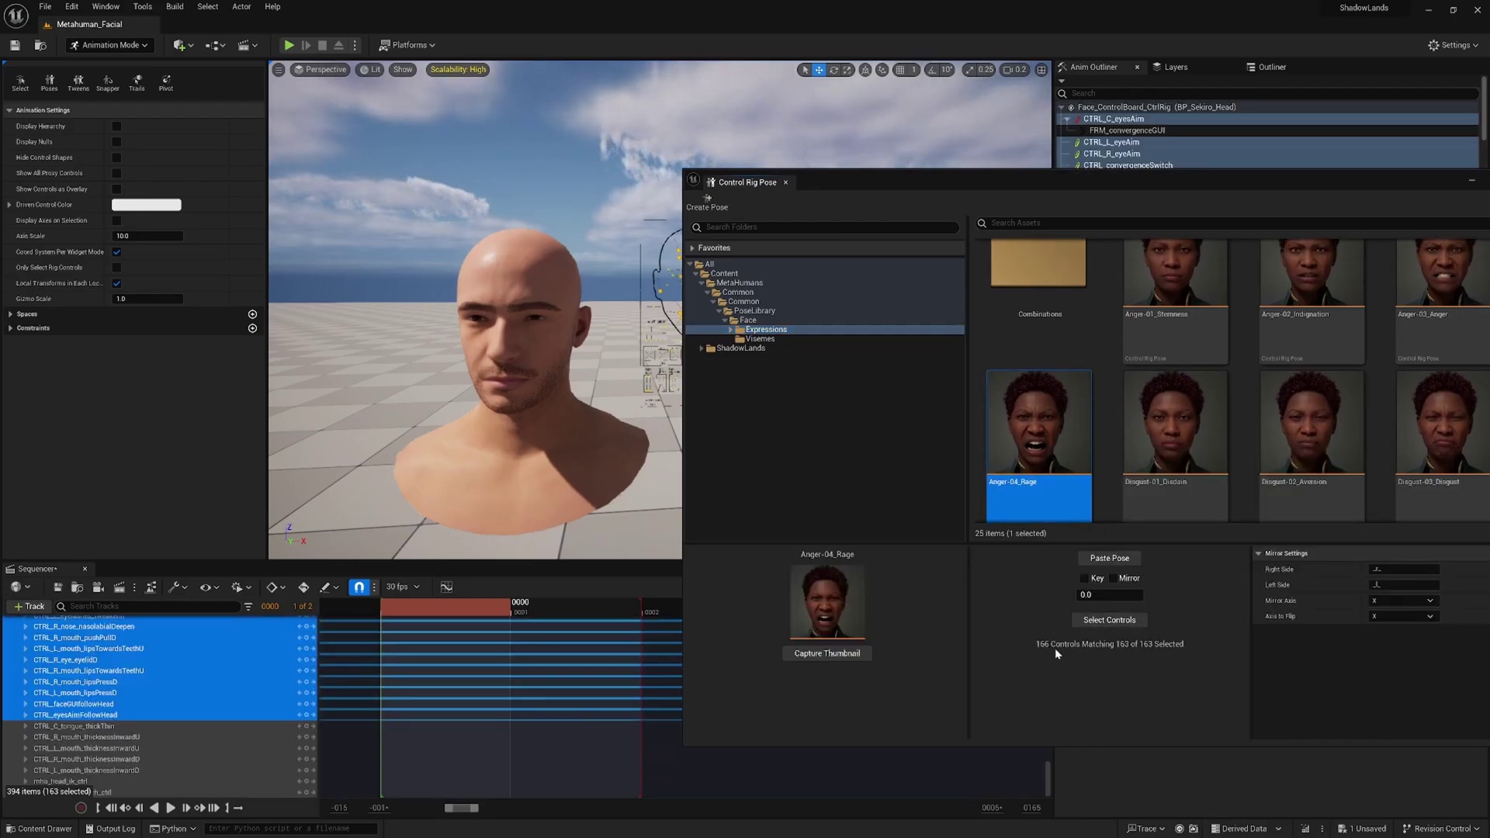
click(1119, 562)
drag(979, 194, 636, 408)
click(1178, 397)
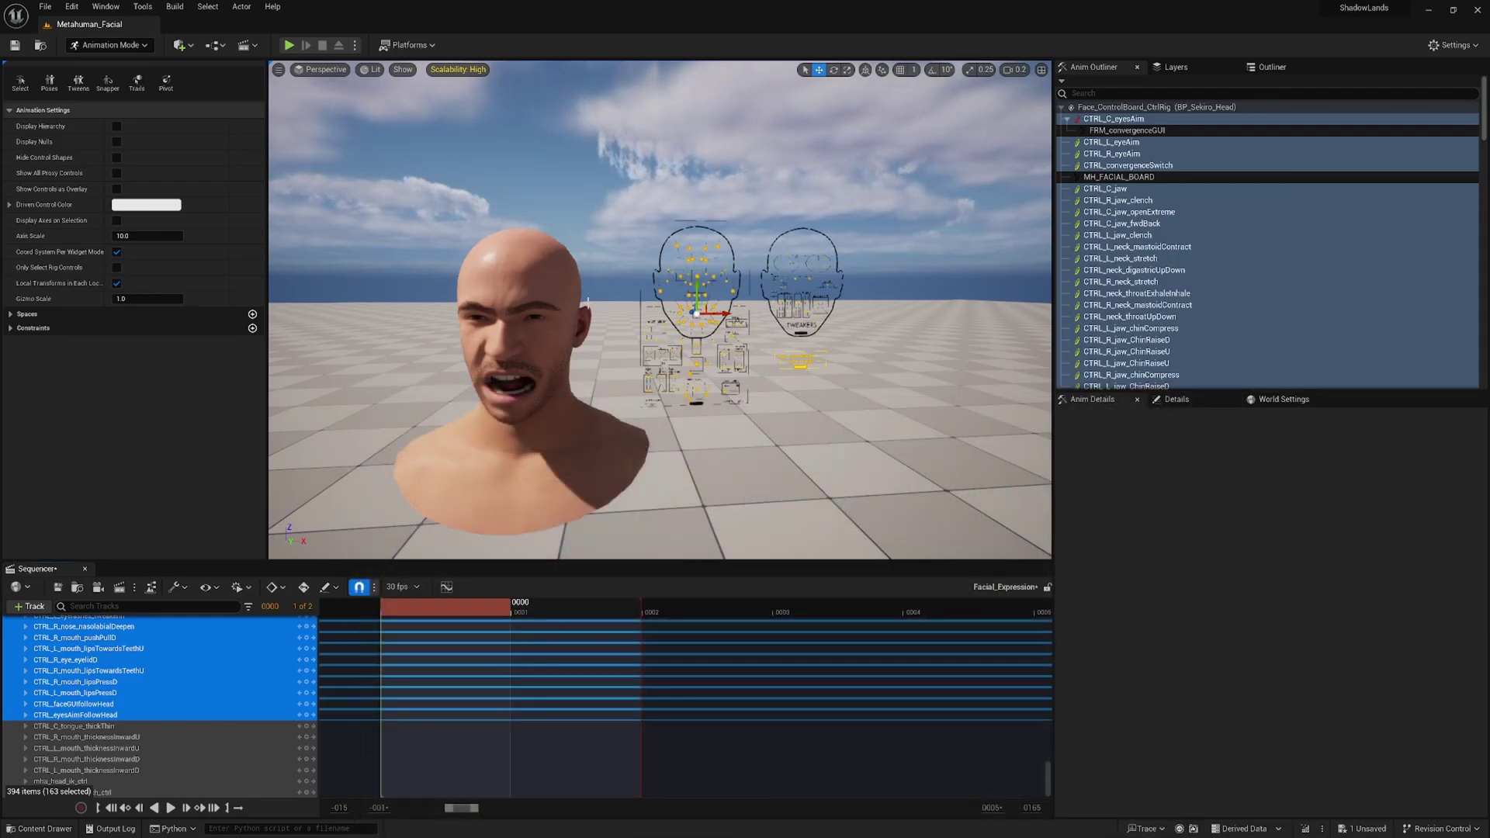
Examine the rage expression on the head from near and far and select the right outer brow raise control on the face board
click(580, 295)
scroll(580, 295, down, 5)
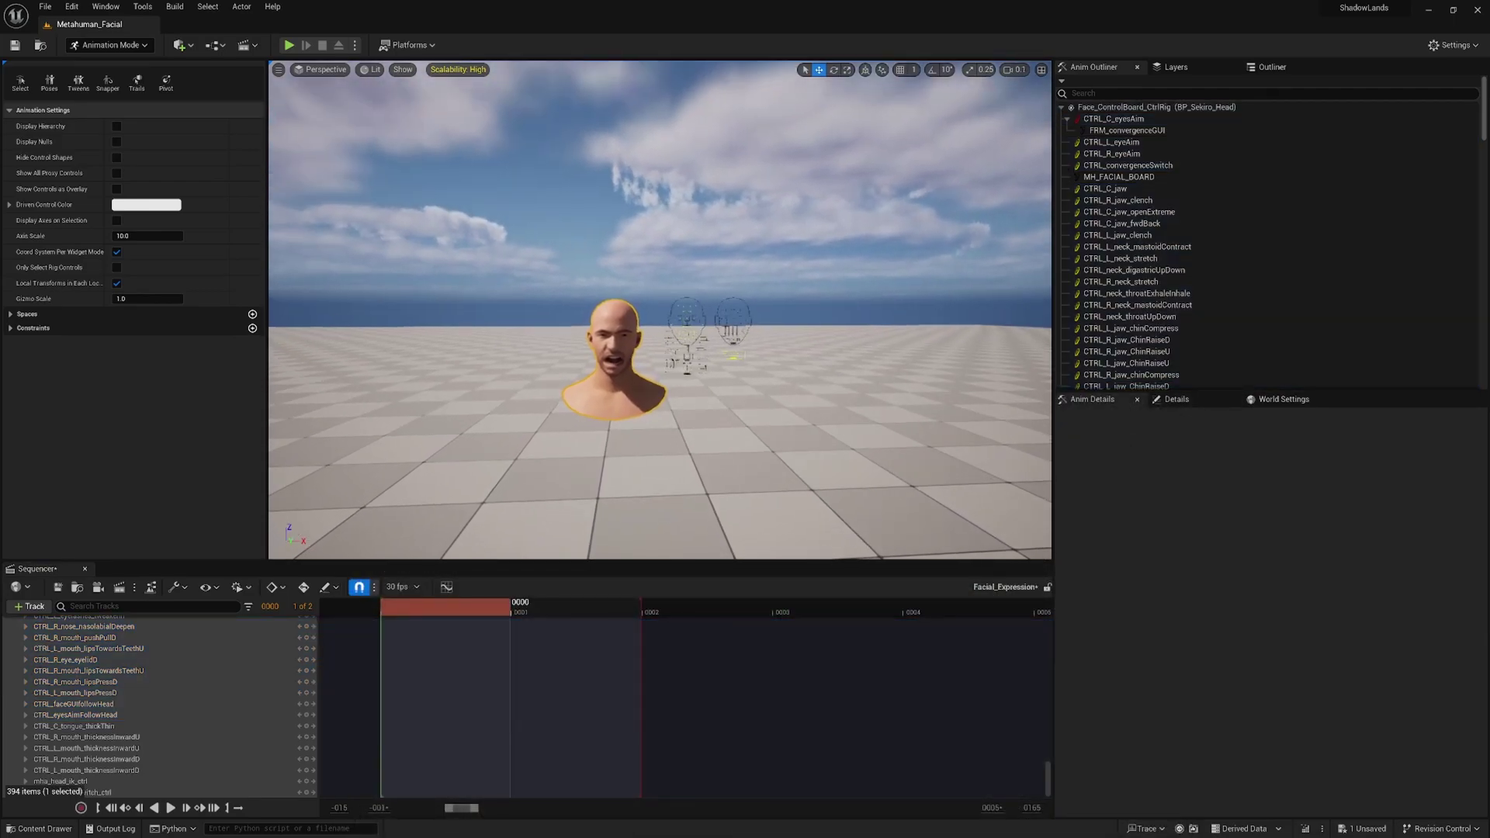
key(w)
mouse_move(581, 295)
right_down()
mouse_move(579, 318)
mouse_move(561, 316)
right_up()
scroll(581, 296, up, 2)
scroll(754, 289, down, 6)
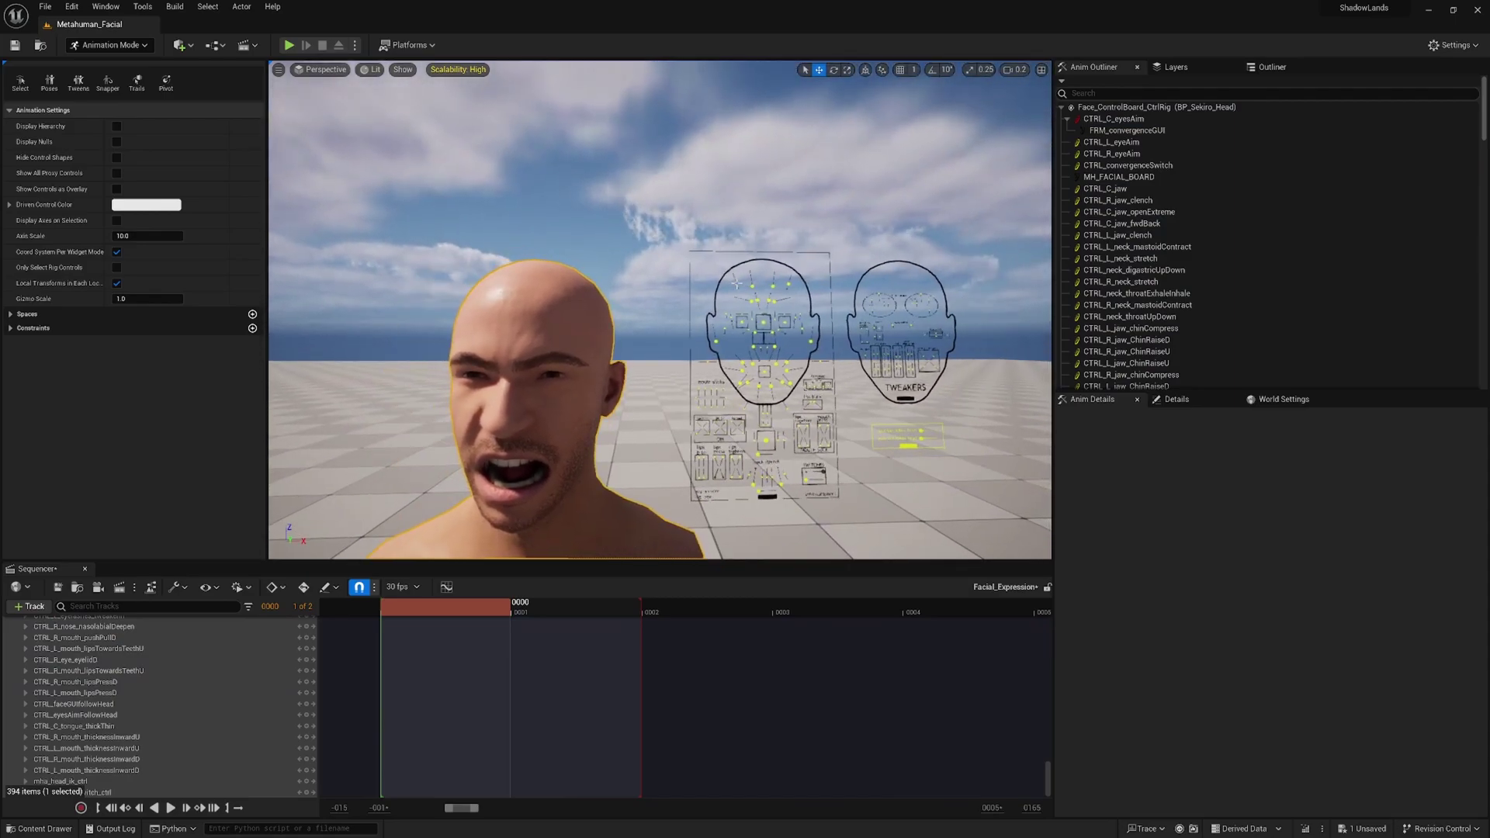
click(736, 282)
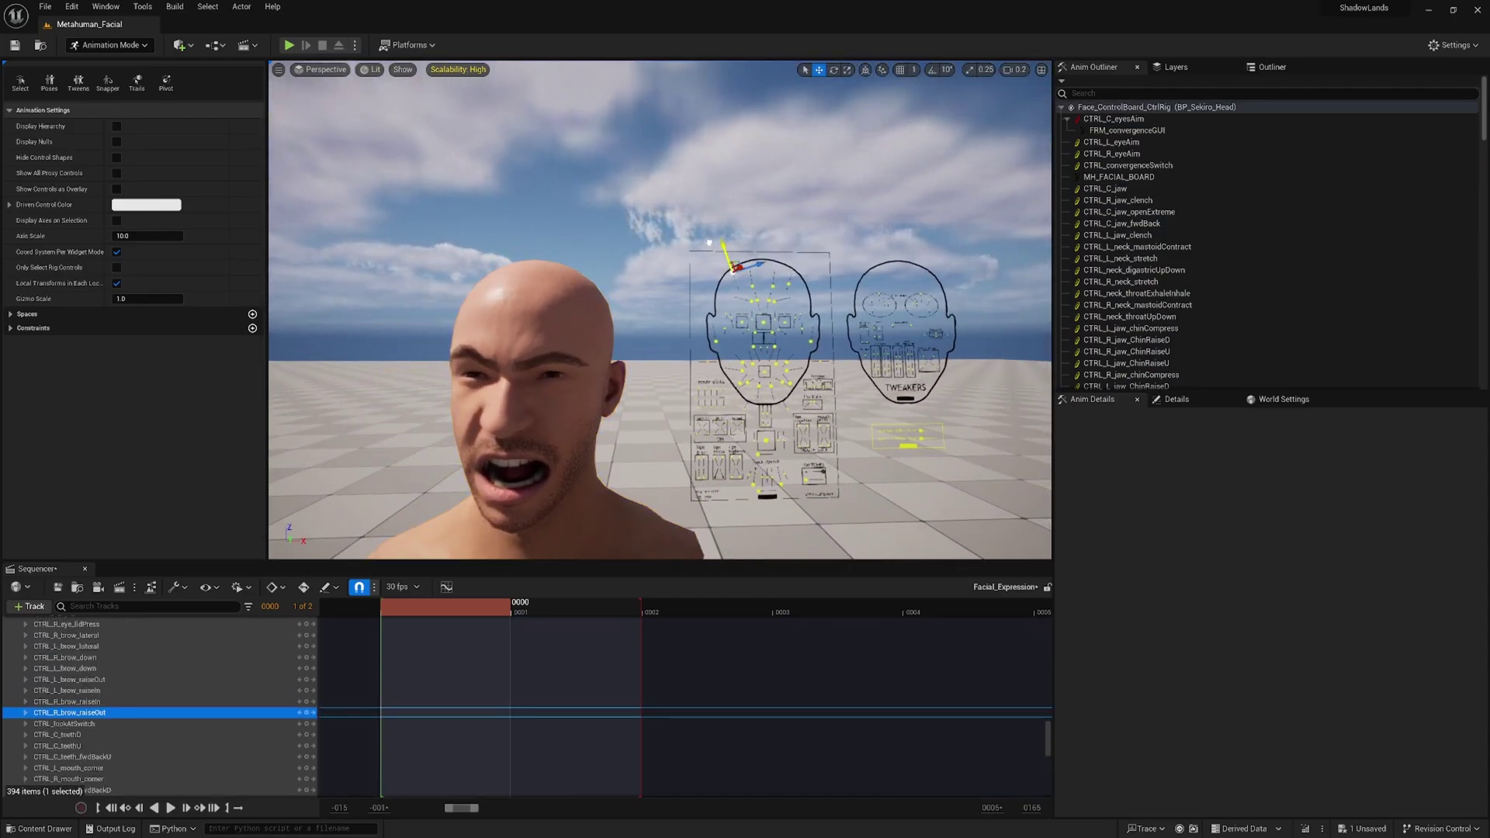
scroll(762, 675, down, 2)
scroll(765, 684, up, 3)
Key all controls of the Face_ControlBoard_CtrlRig track at frame 0 in Sequencer
drag(1048, 747, 1049, 627)
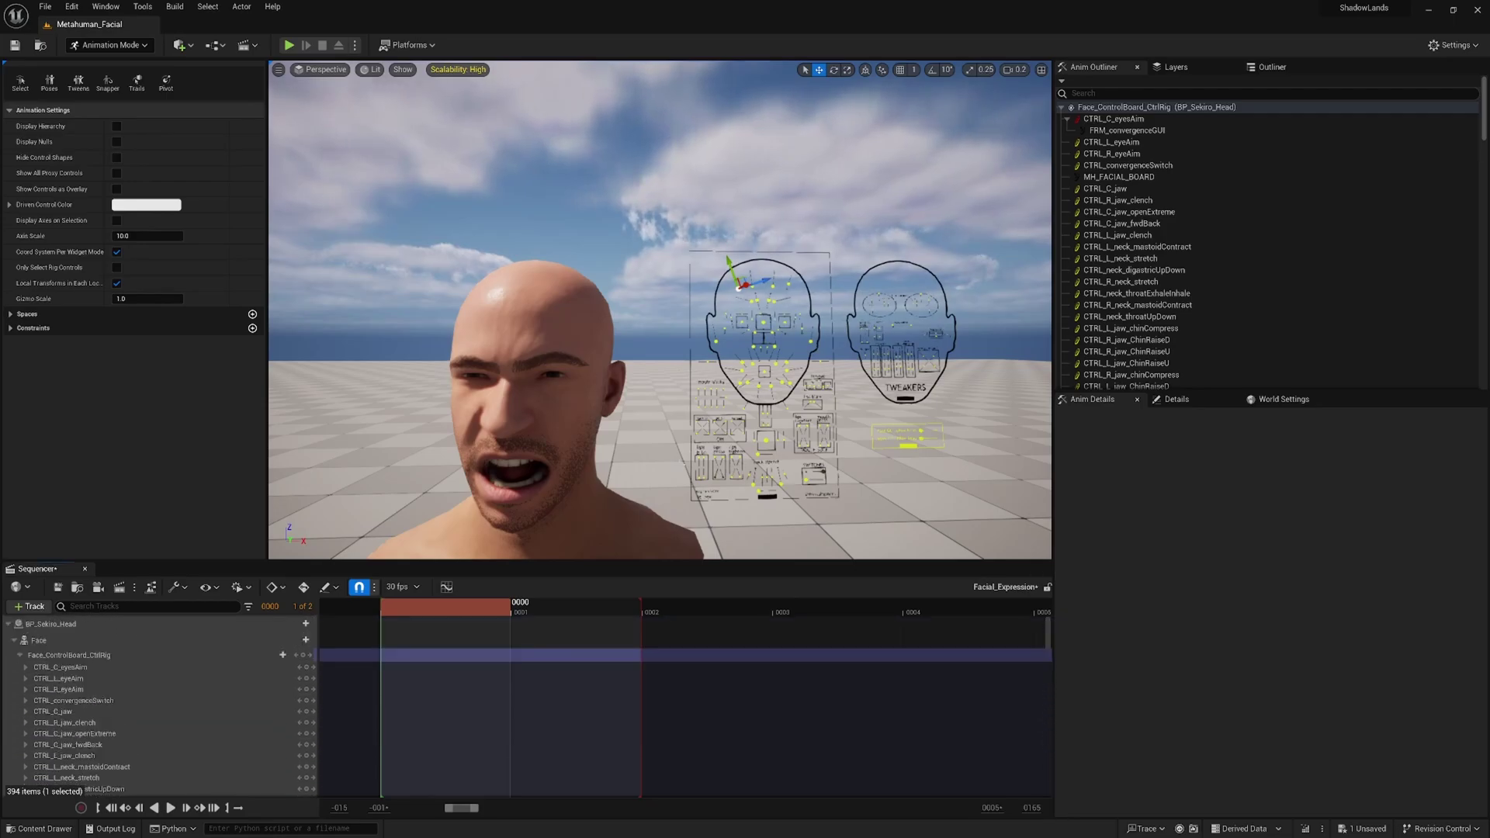
scroll(646, 454, down, 6)
click(647, 454)
scroll(646, 454, up, 2)
right_drag(646, 454, 651, 475)
key(w)
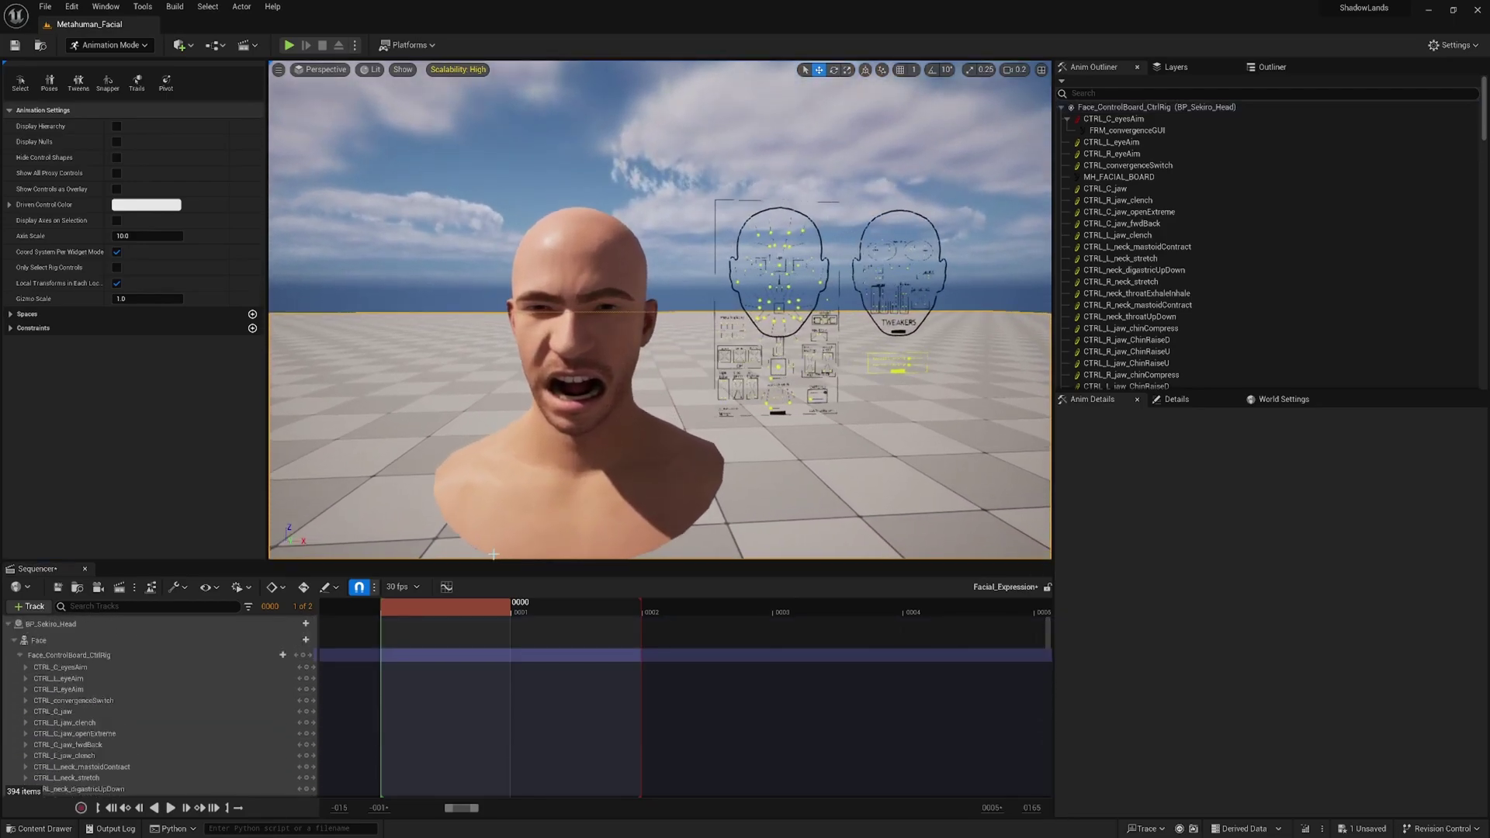
click(304, 656)
At frame 1, paste the 04_Ih pose from the Visemes folder of the pose library onto its matching controls and close the library
drag(462, 610, 587, 609)
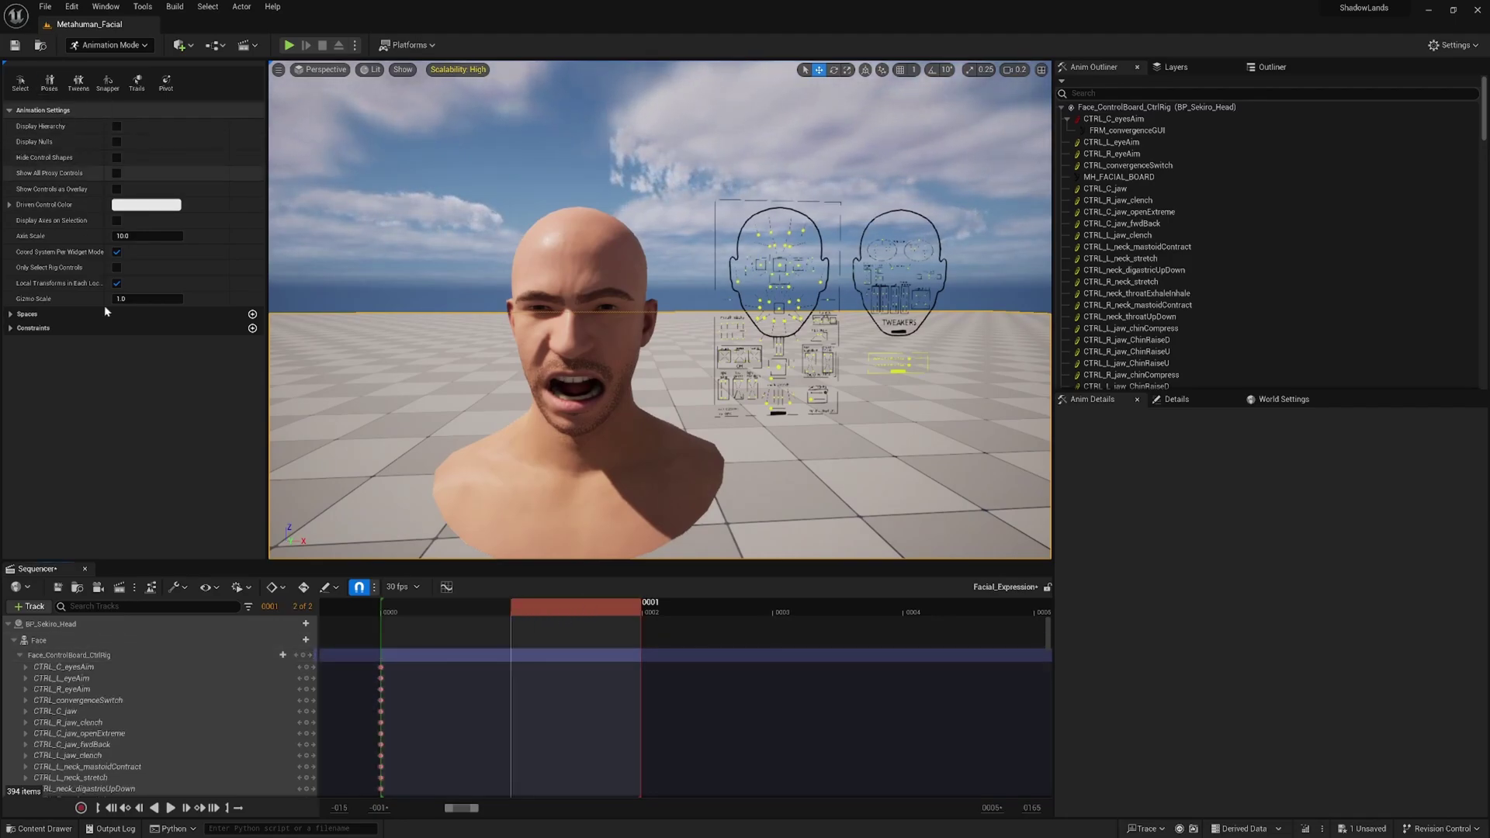
click(124, 655)
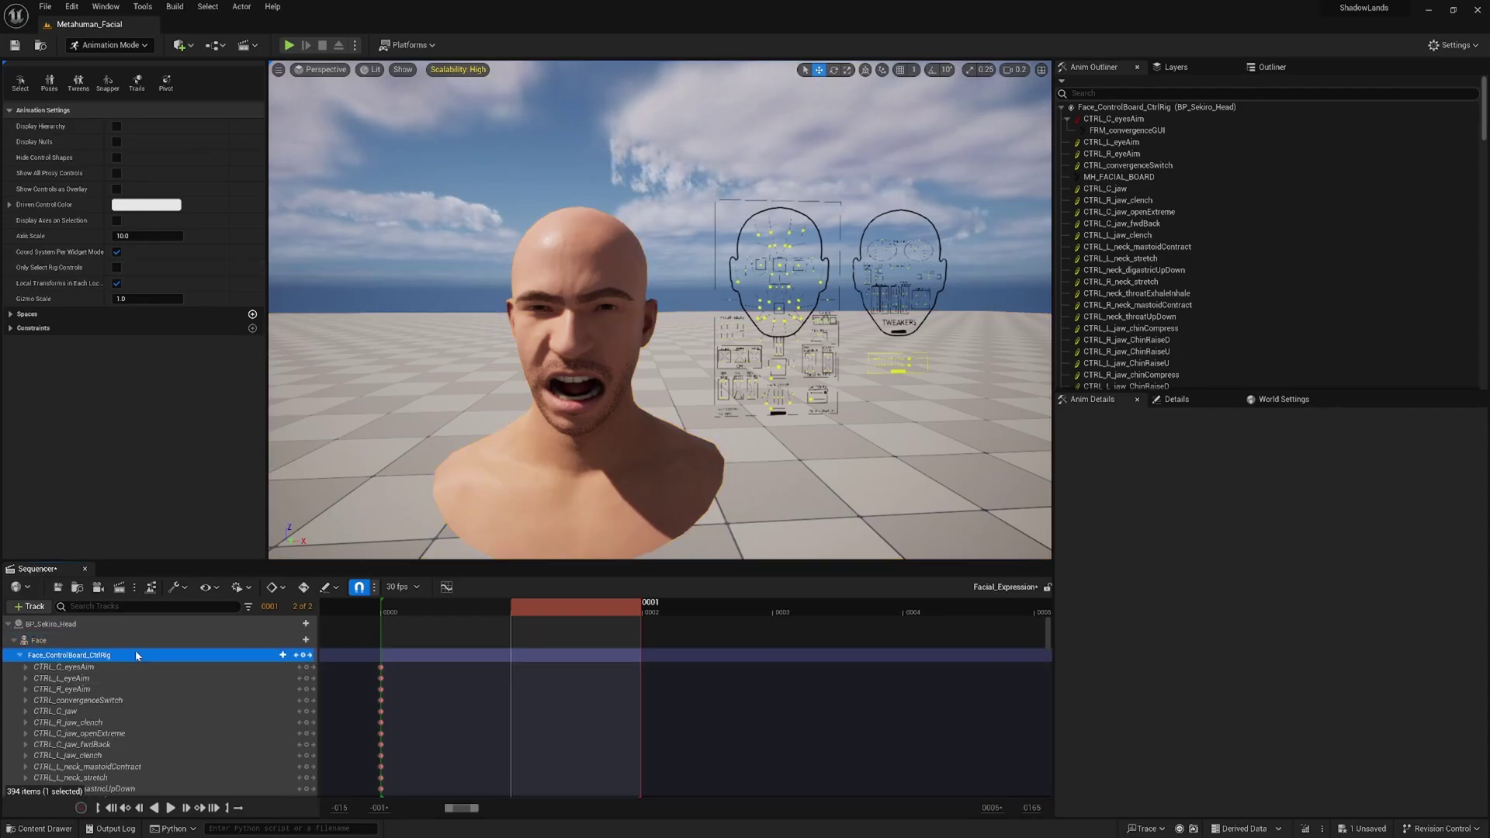
click(49, 81)
click(418, 554)
scroll(963, 557, down, 2)
scroll(963, 553, down, 1)
click(1105, 570)
drag(756, 394, 1130, 193)
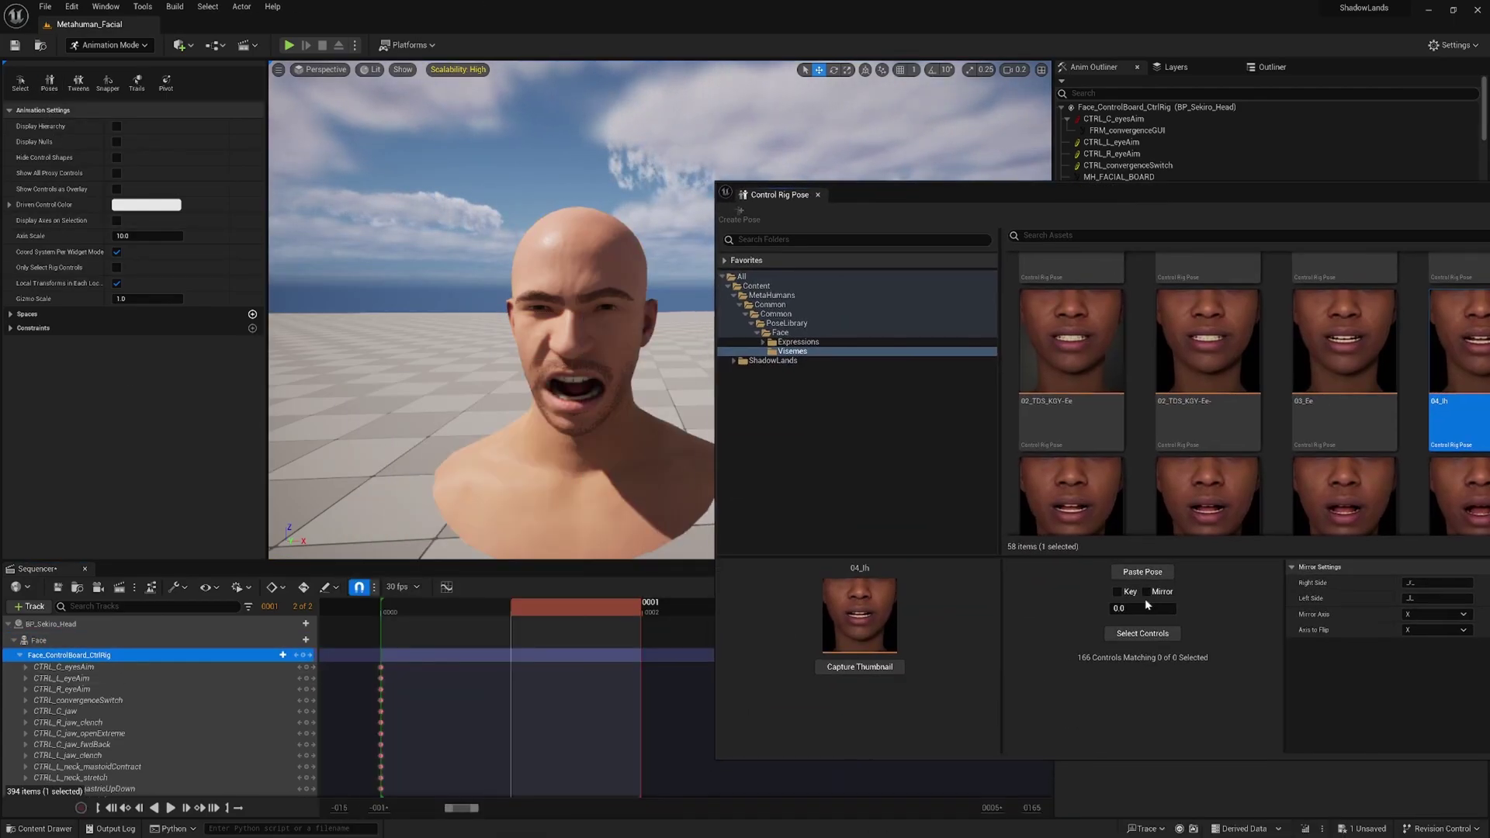
click(1143, 634)
click(1152, 572)
drag(885, 195, 541, 335)
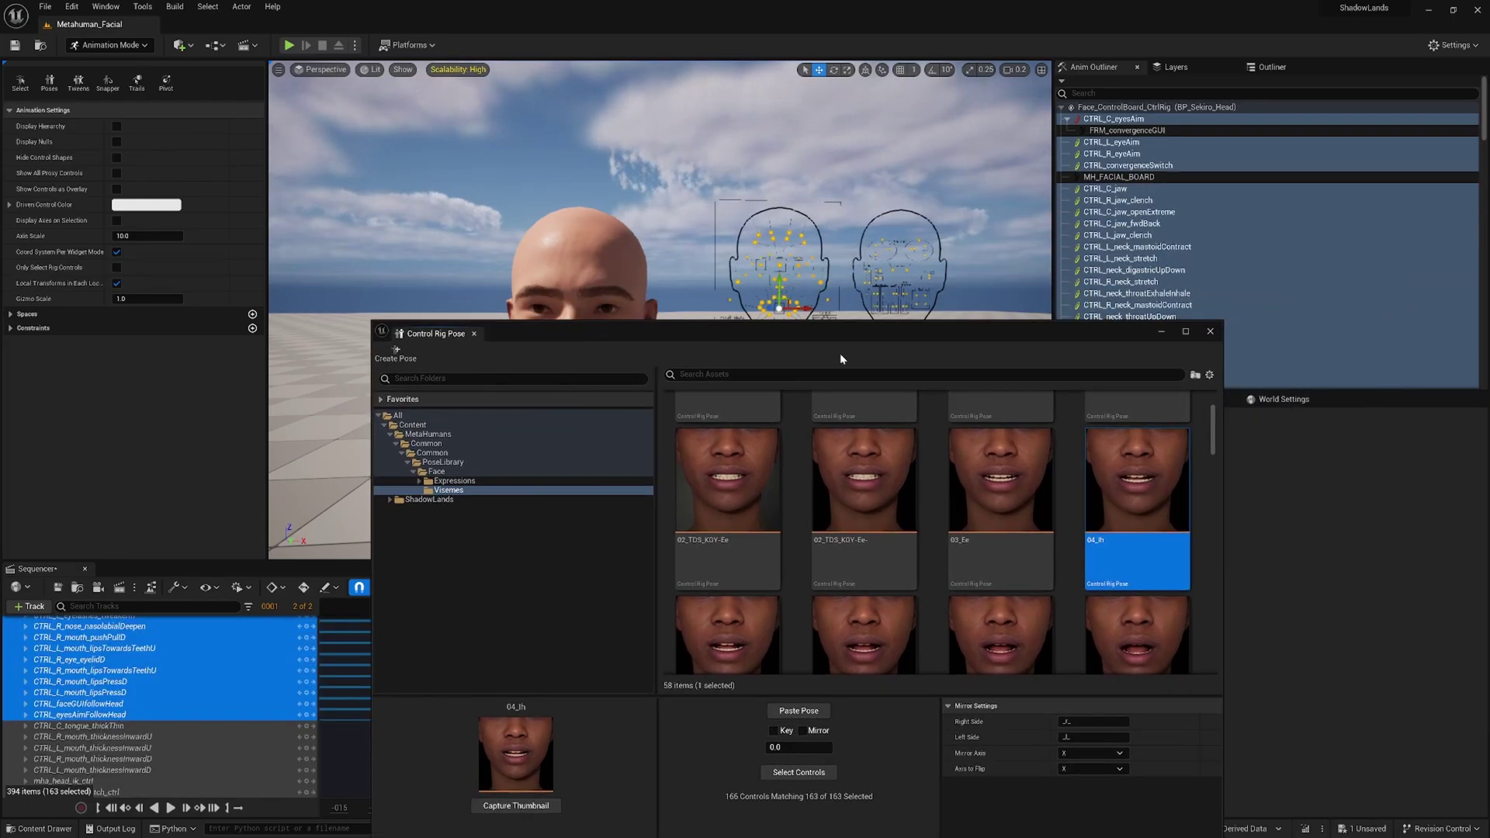
click(1213, 333)
Key the whole Face_ControlBoard_CtrlRig track at frame 1
scroll(543, 688, up, 5)
drag(1048, 741, 1048, 625)
click(306, 655)
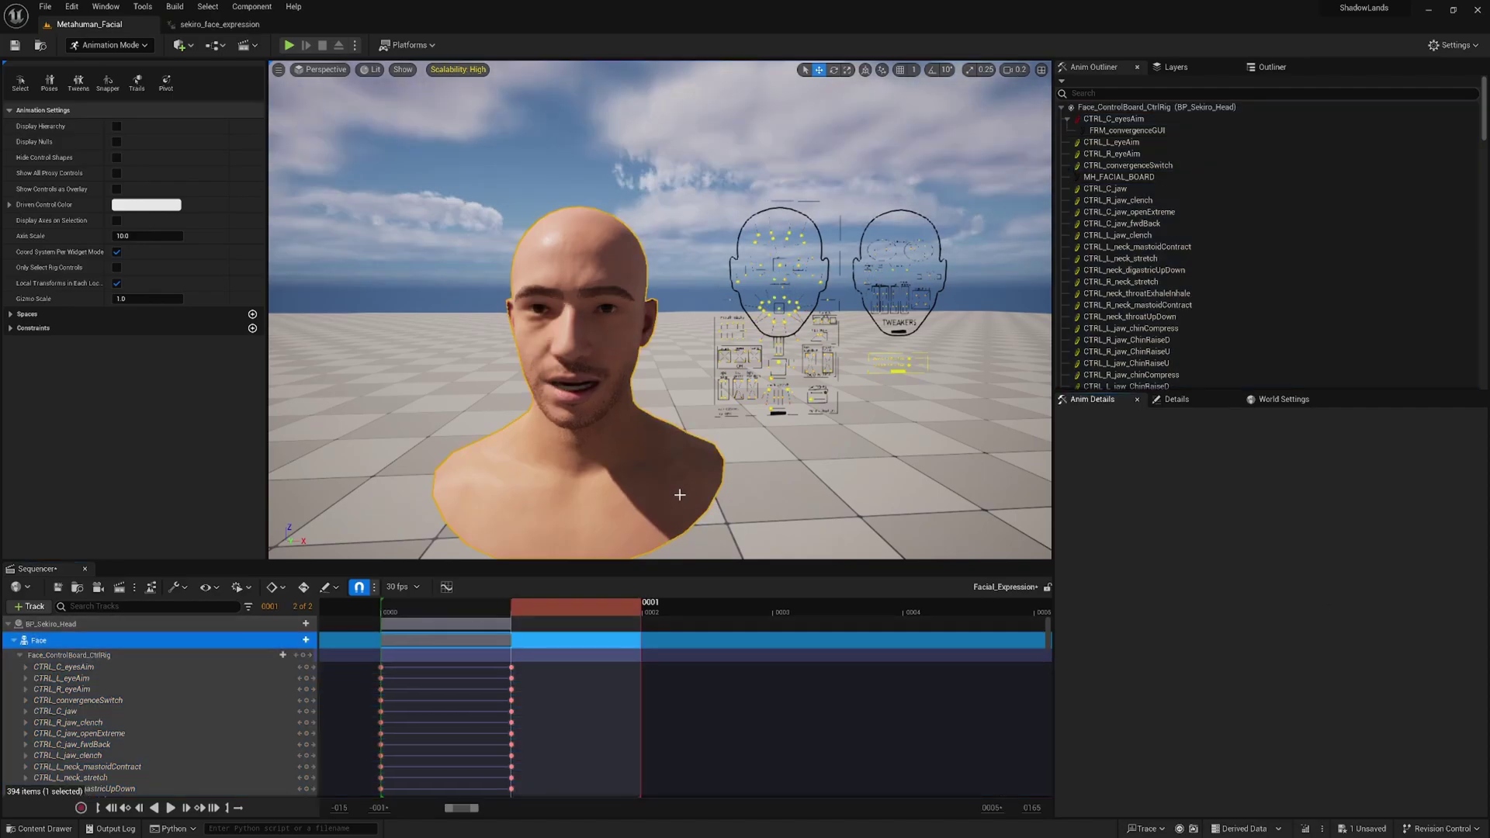
Bake the Face track of BP_Sekiro_Head to an animation sequence
click(677, 493)
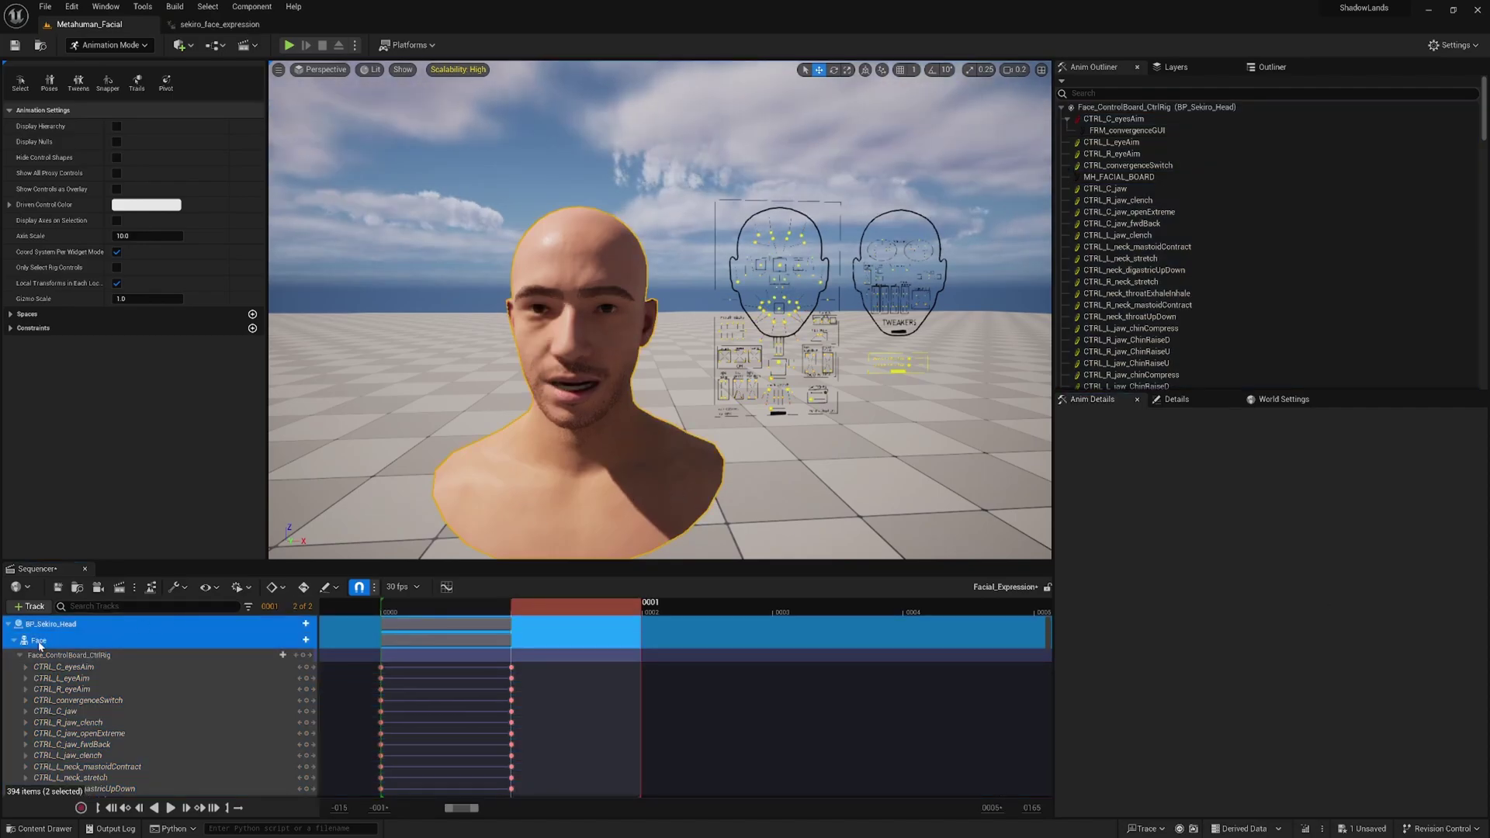
click(74, 641)
right_click(59, 646)
click(47, 651)
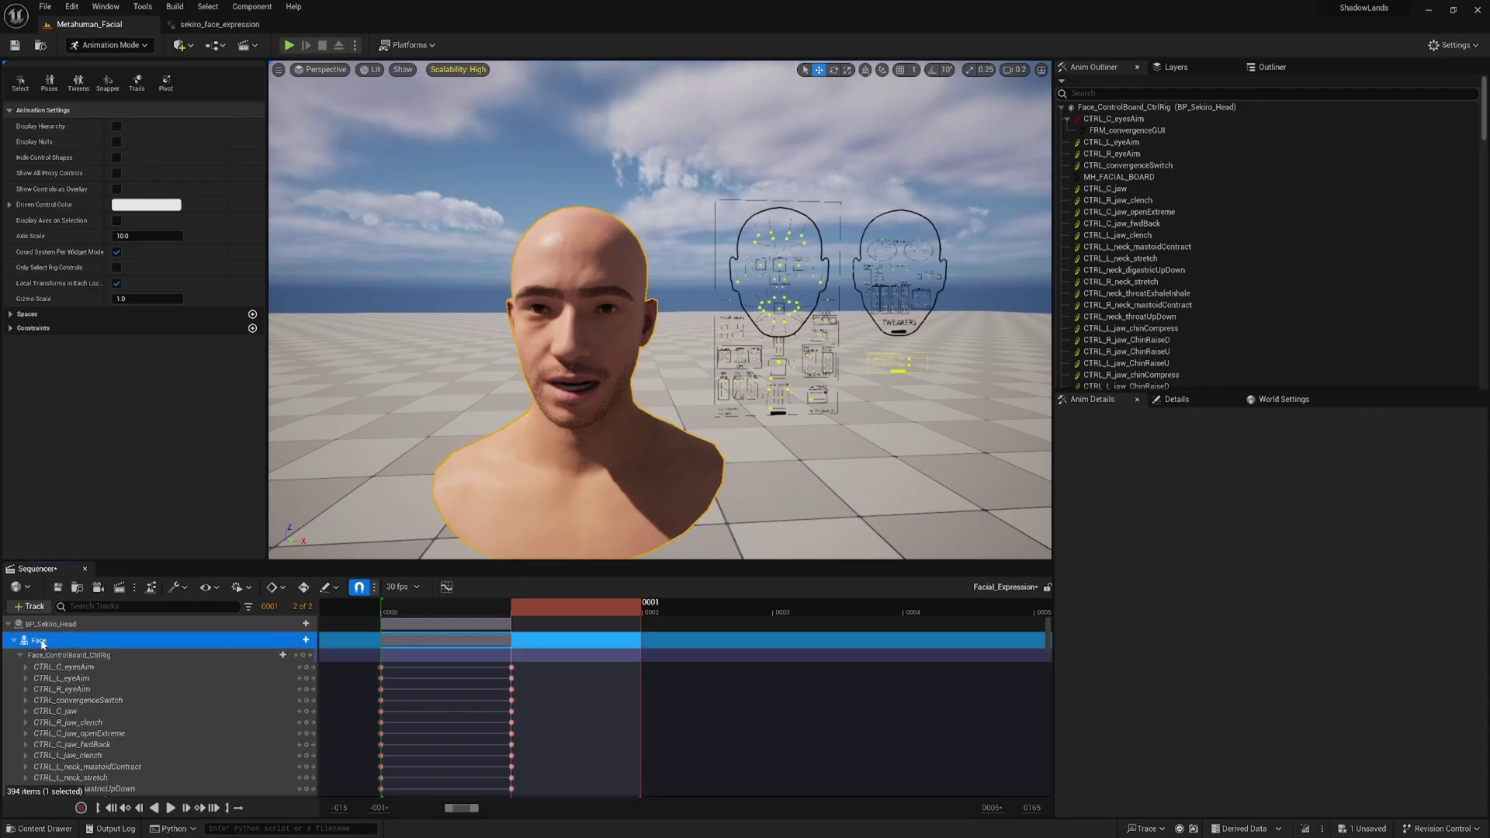
right_click(38, 644)
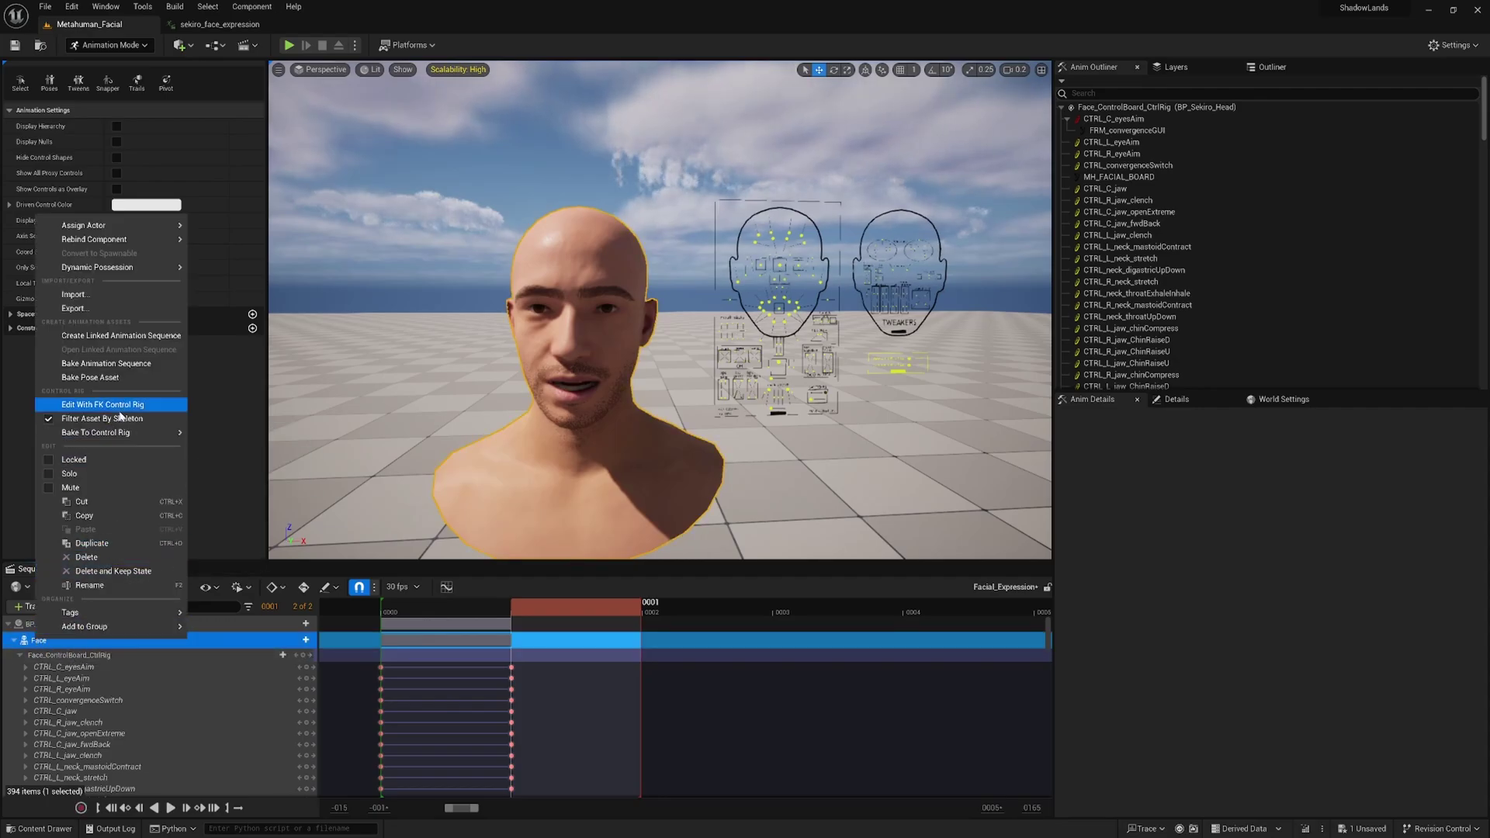
click(90, 378)
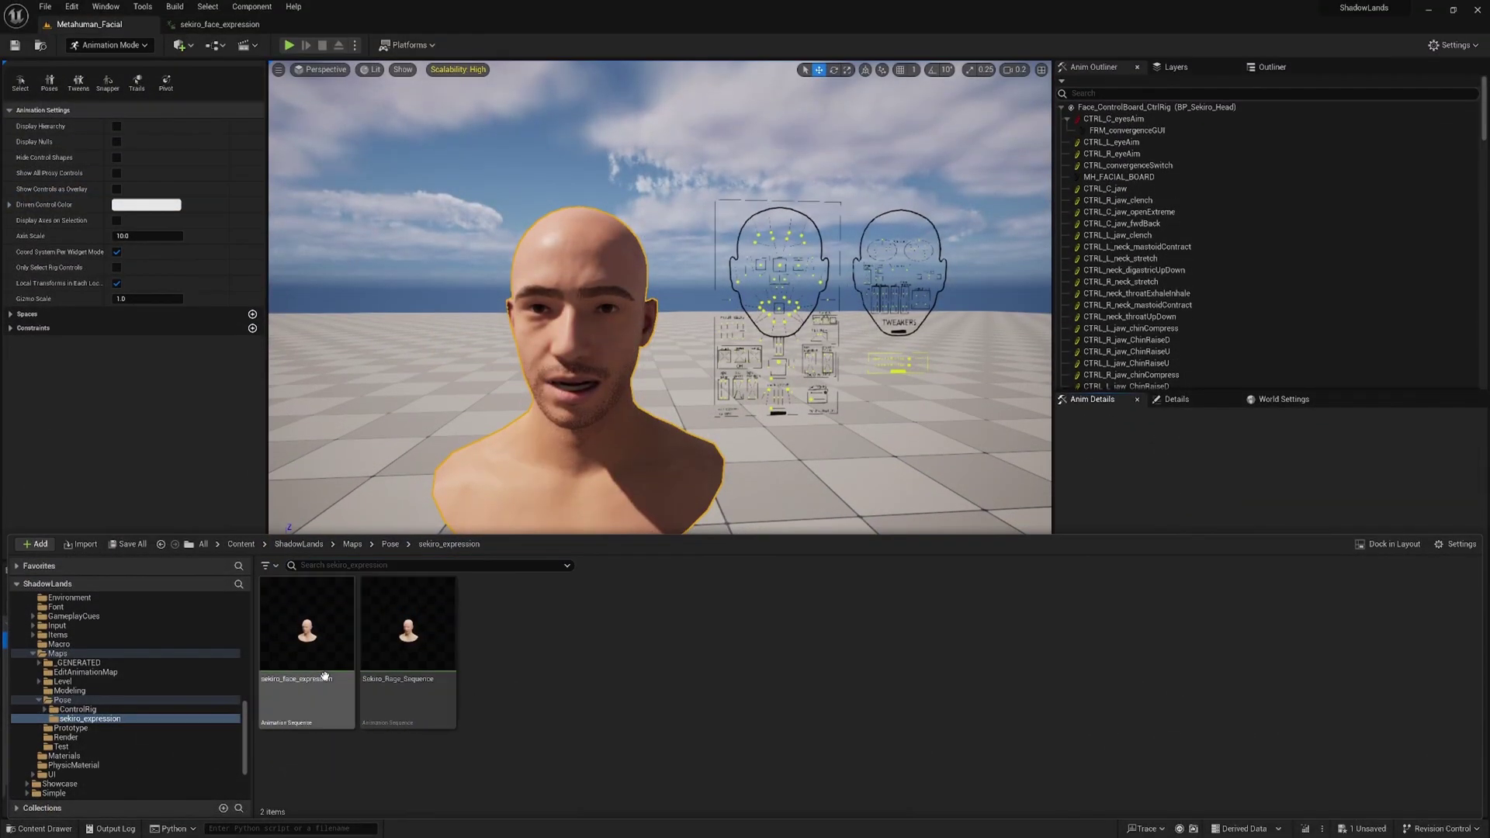
Preview the sekiro_face_expression animation and set up its FBX 2013 export, toggling the Level Of Detail option
double_click(297, 712)
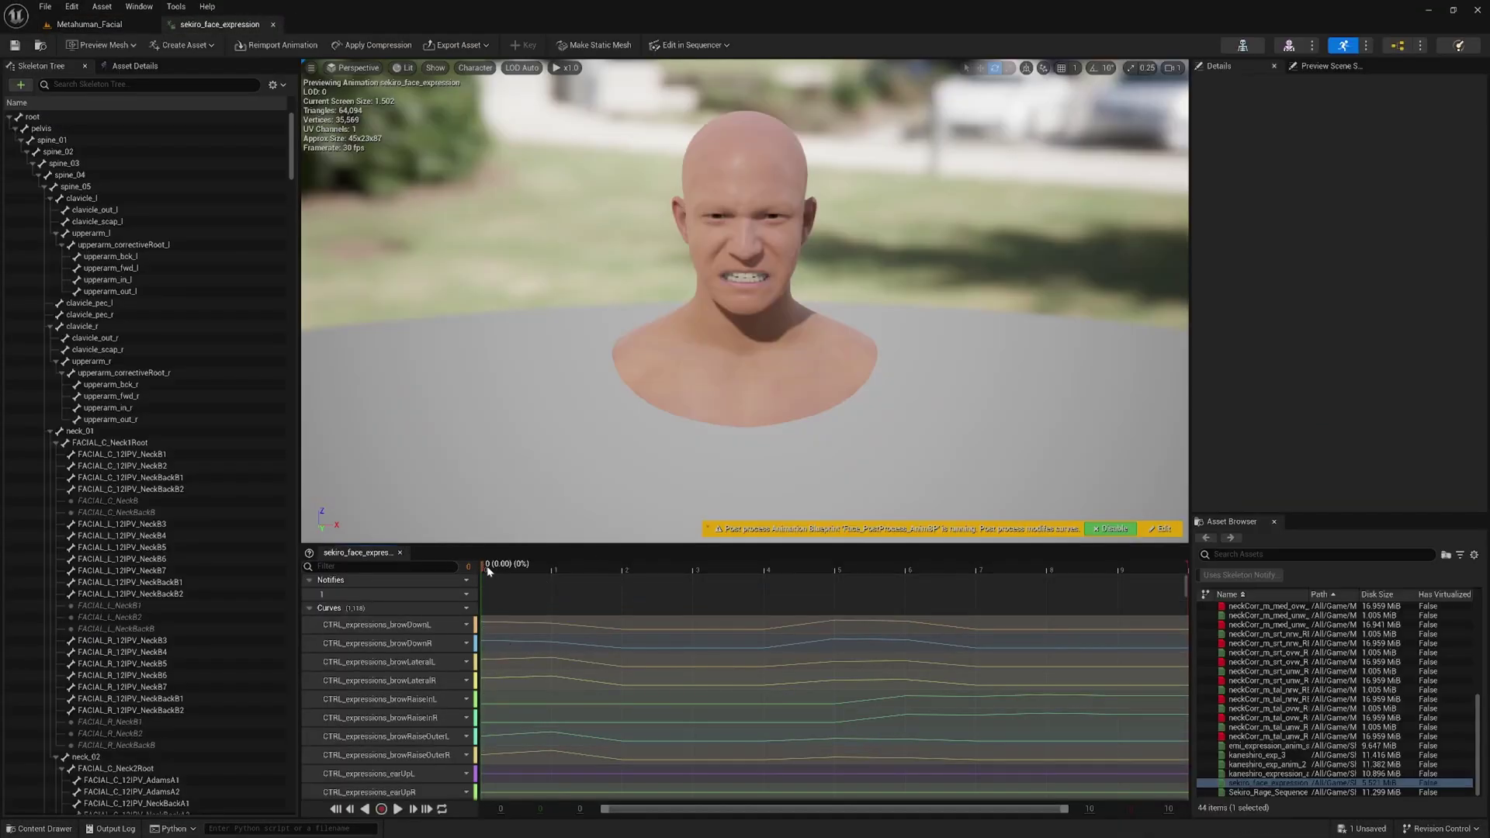
drag(488, 572, 530, 639)
key(ctrl+space)
right_click(321, 631)
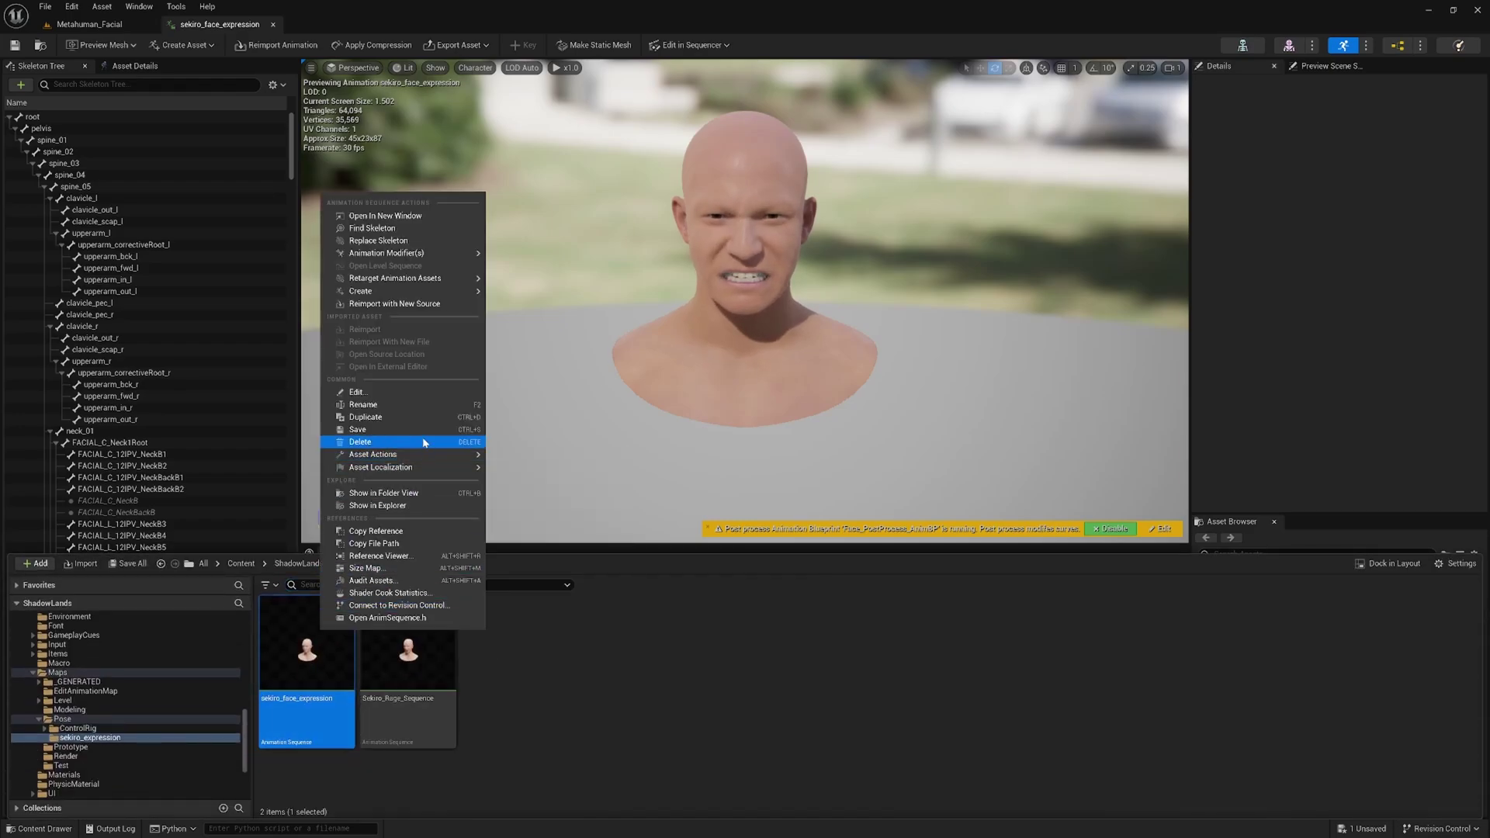
mouse_move(429, 455)
click(562, 516)
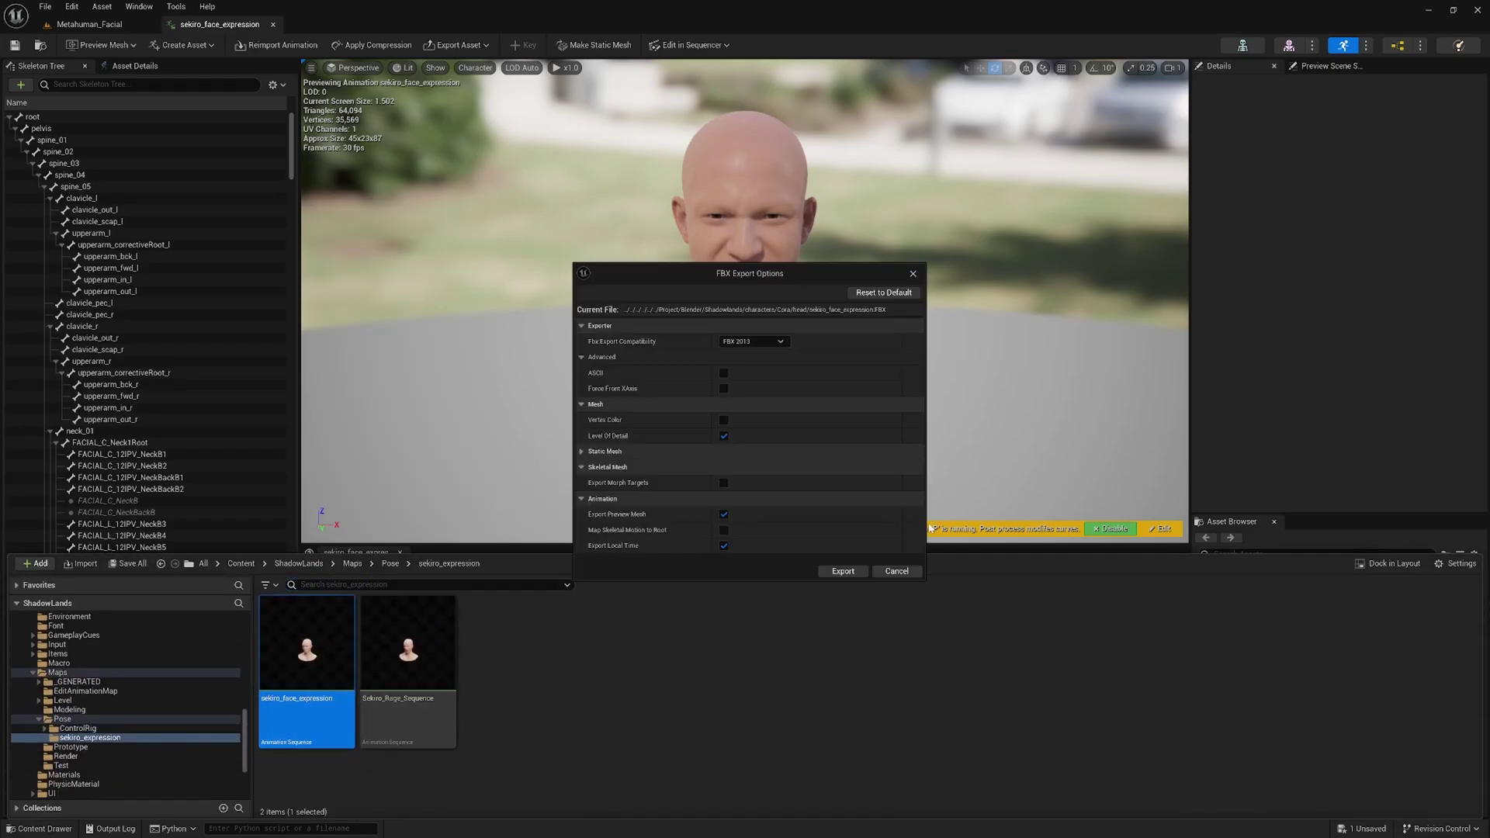
drag(717, 283, 697, 240)
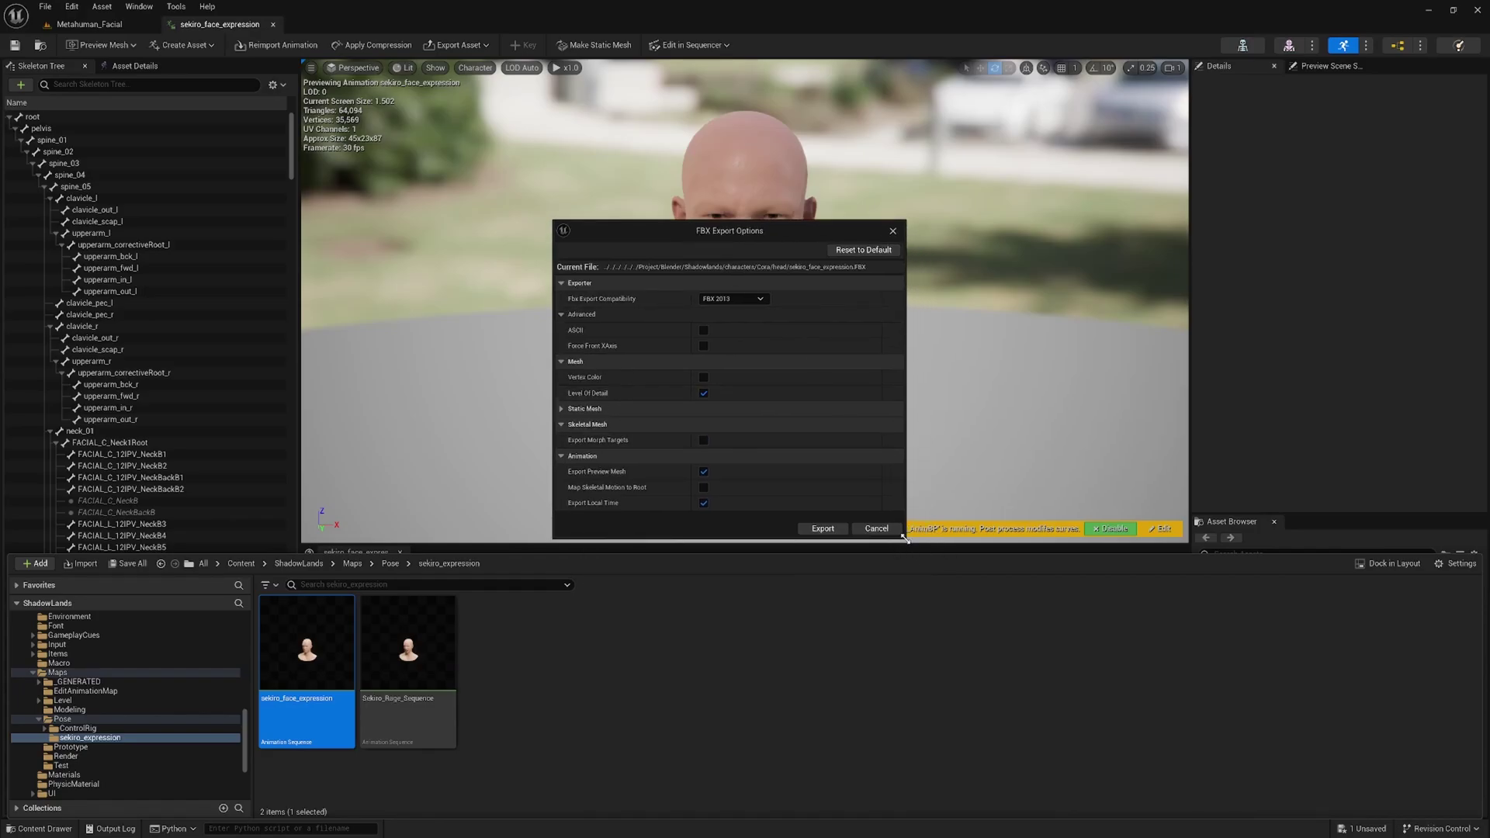
drag(902, 536, 977, 597)
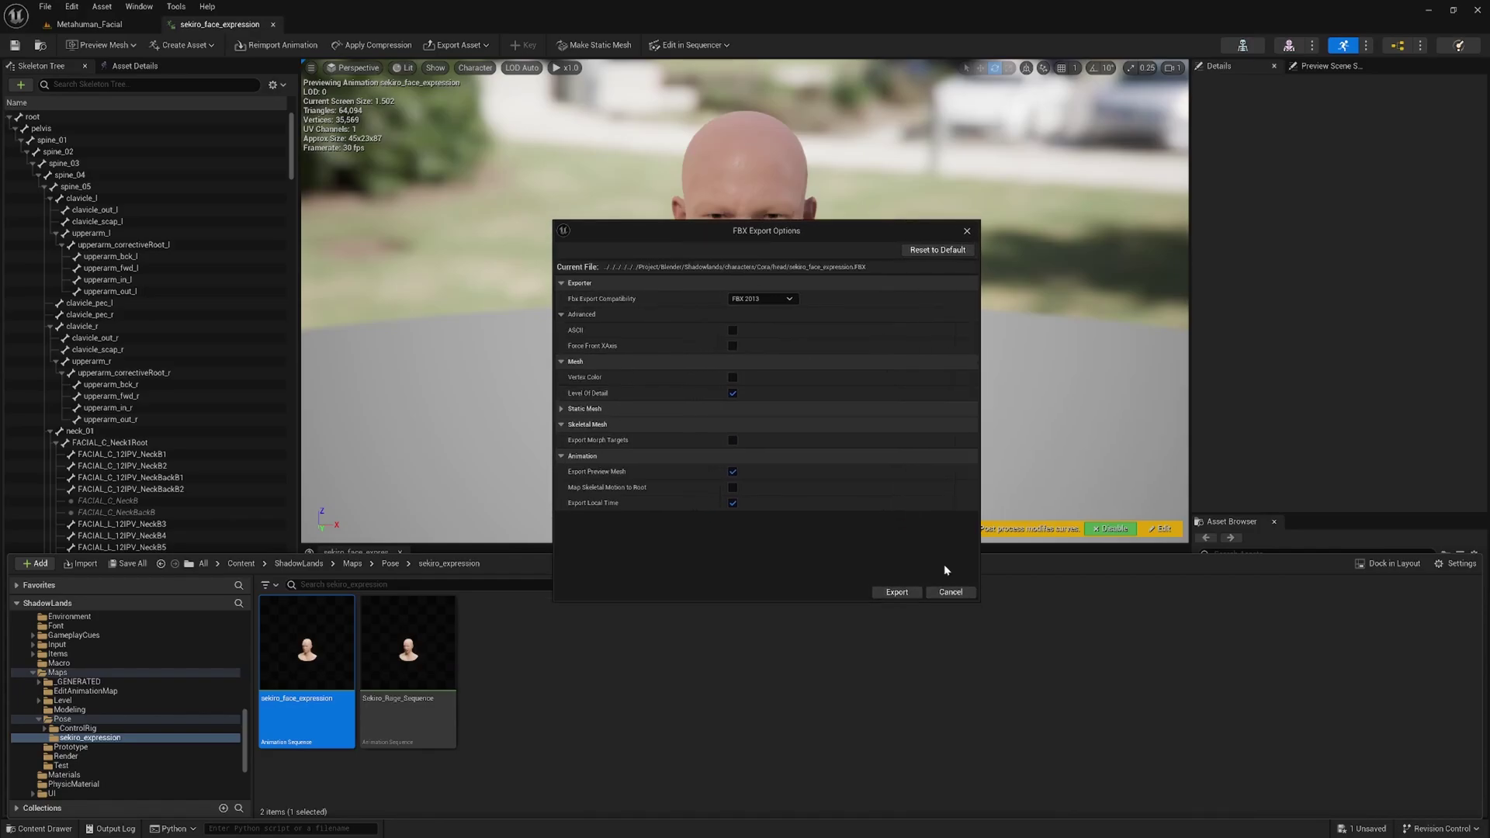
click(732, 393)
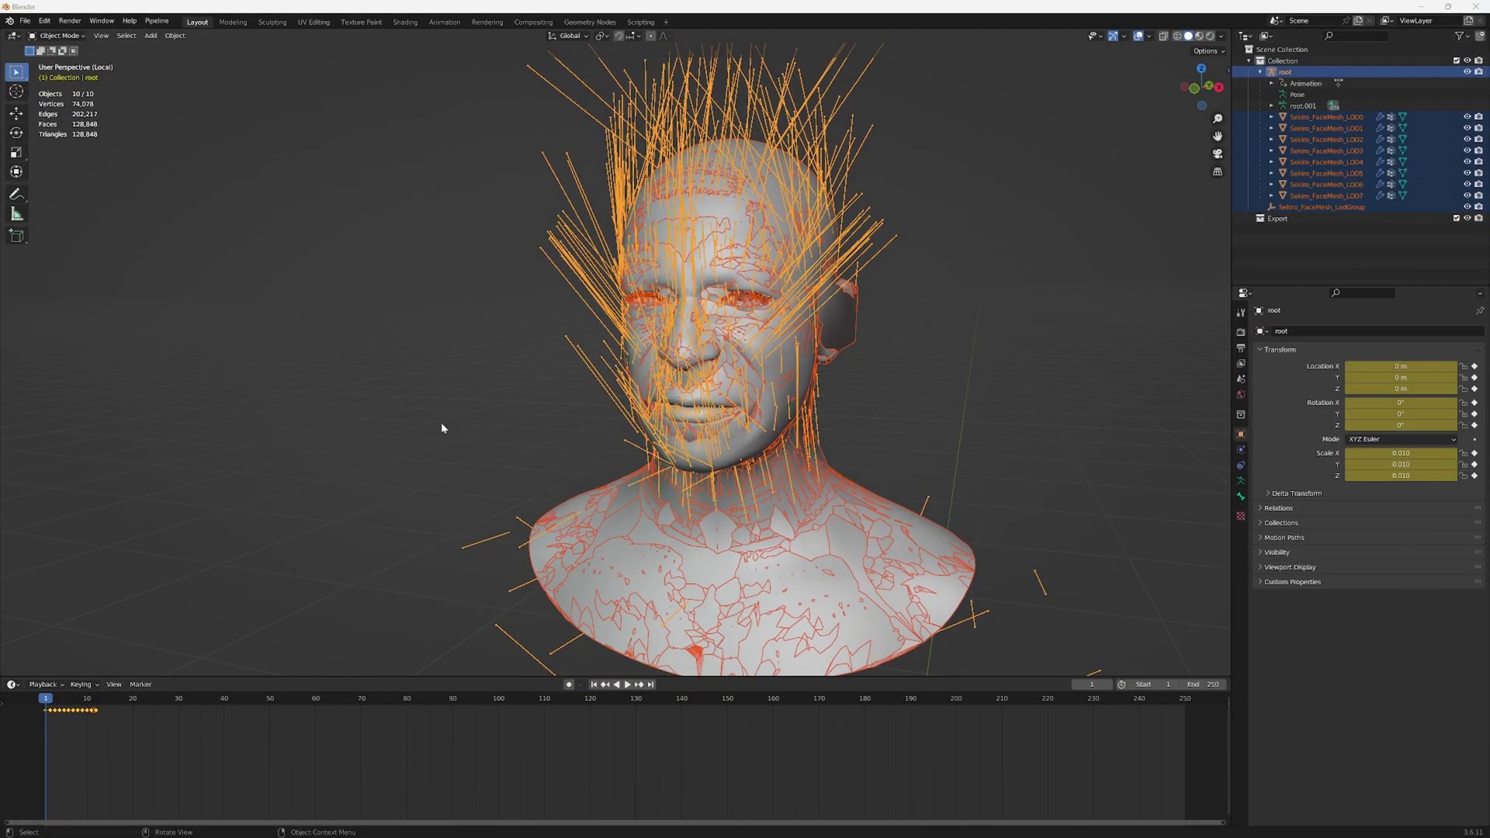
Switch to Blender and isolate the root armature together with Sekiro_FaceMesh_LOD4 in local view
middle_drag(546, 394, 711, 411)
click(1326, 161)
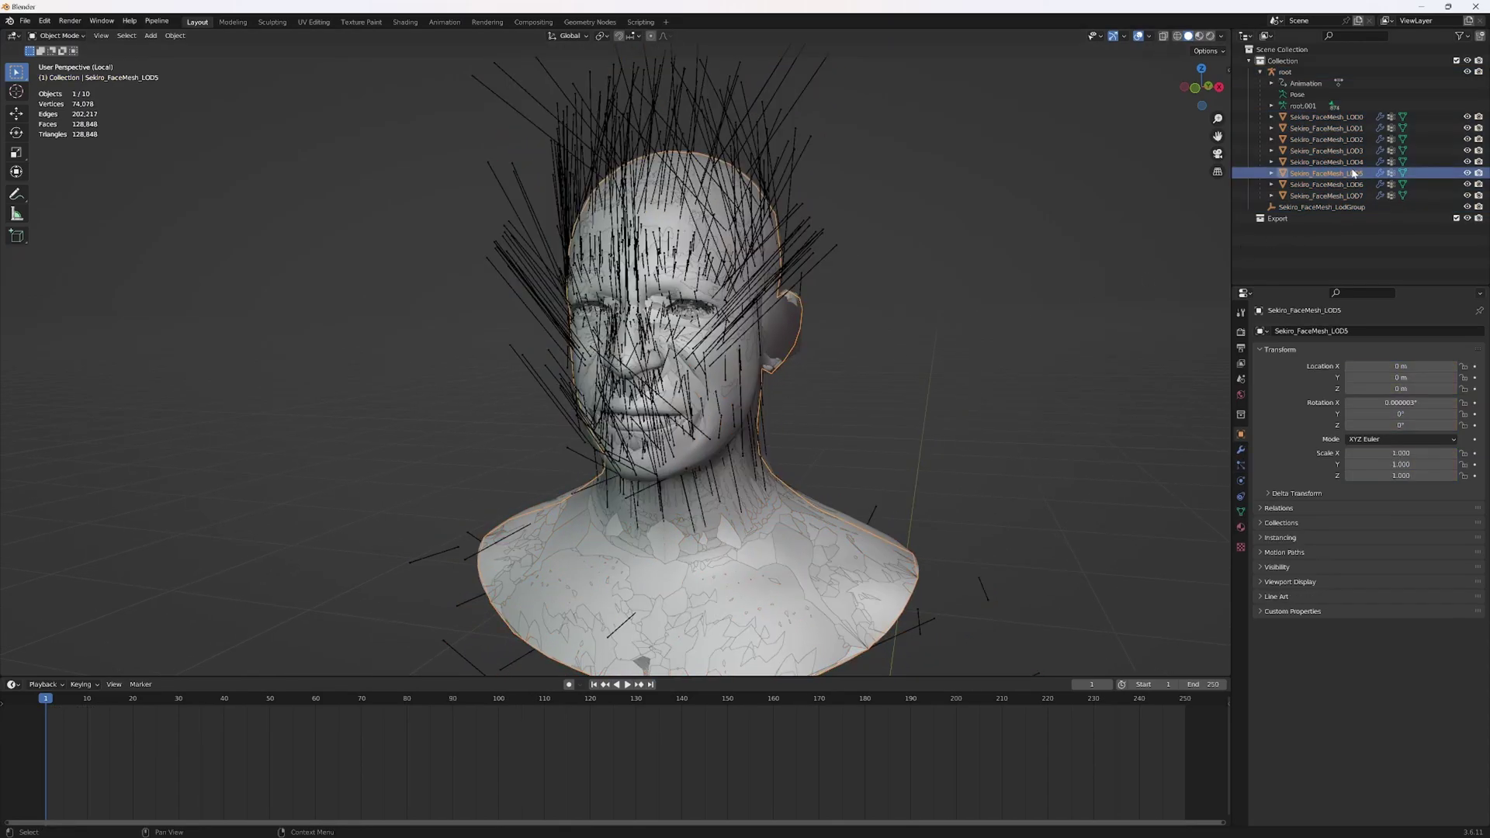
ctrl+click(1286, 72)
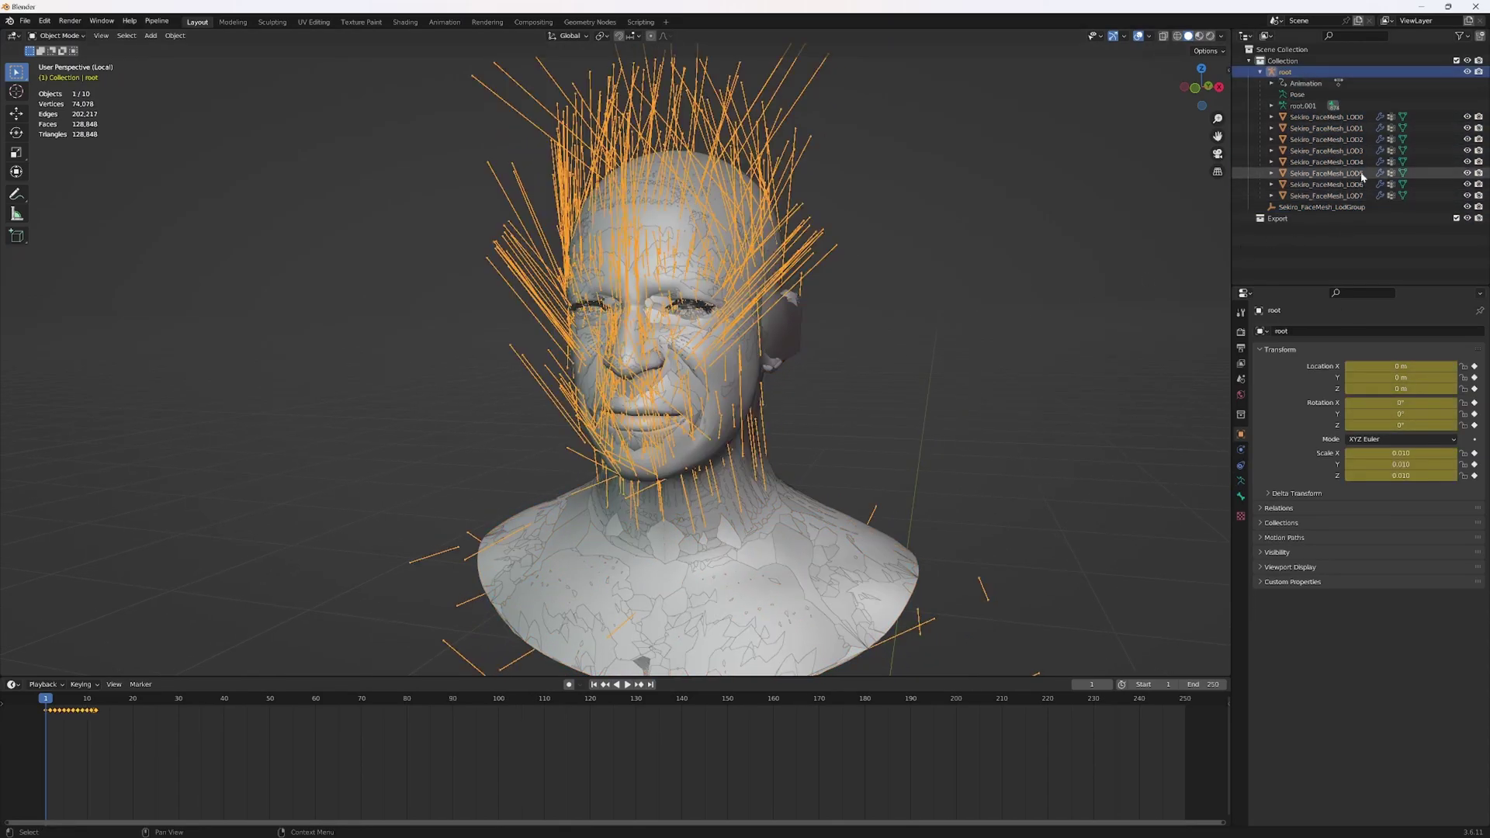
ctrl+click(1327, 161)
key(KP_Divide)
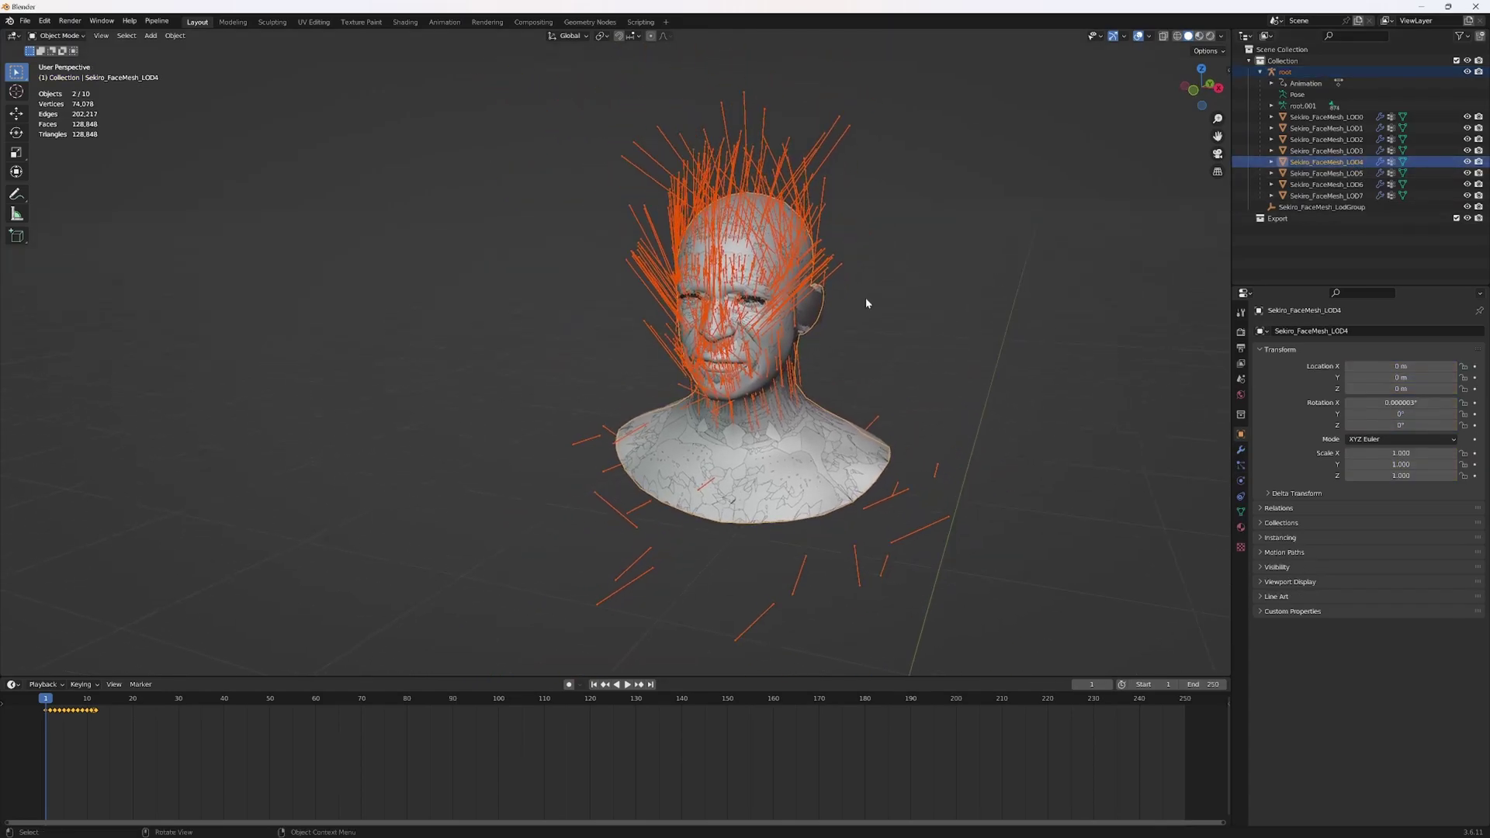
key(KP_Divide)
scroll(826, 330, up, 3)
shift+middle_drag(790, 274, 959, 303)
Hide the root armature and merge the vertices of Sekiro_FaceMesh_LOD4 by distance in Edit Mode
click(1467, 72)
middle_drag(839, 333, 826, 362)
key(Tab)
key(F3)
text(merge)
key(Down)
key(Down)
key(Down)
key(Down)
key(Down)
key(Return)
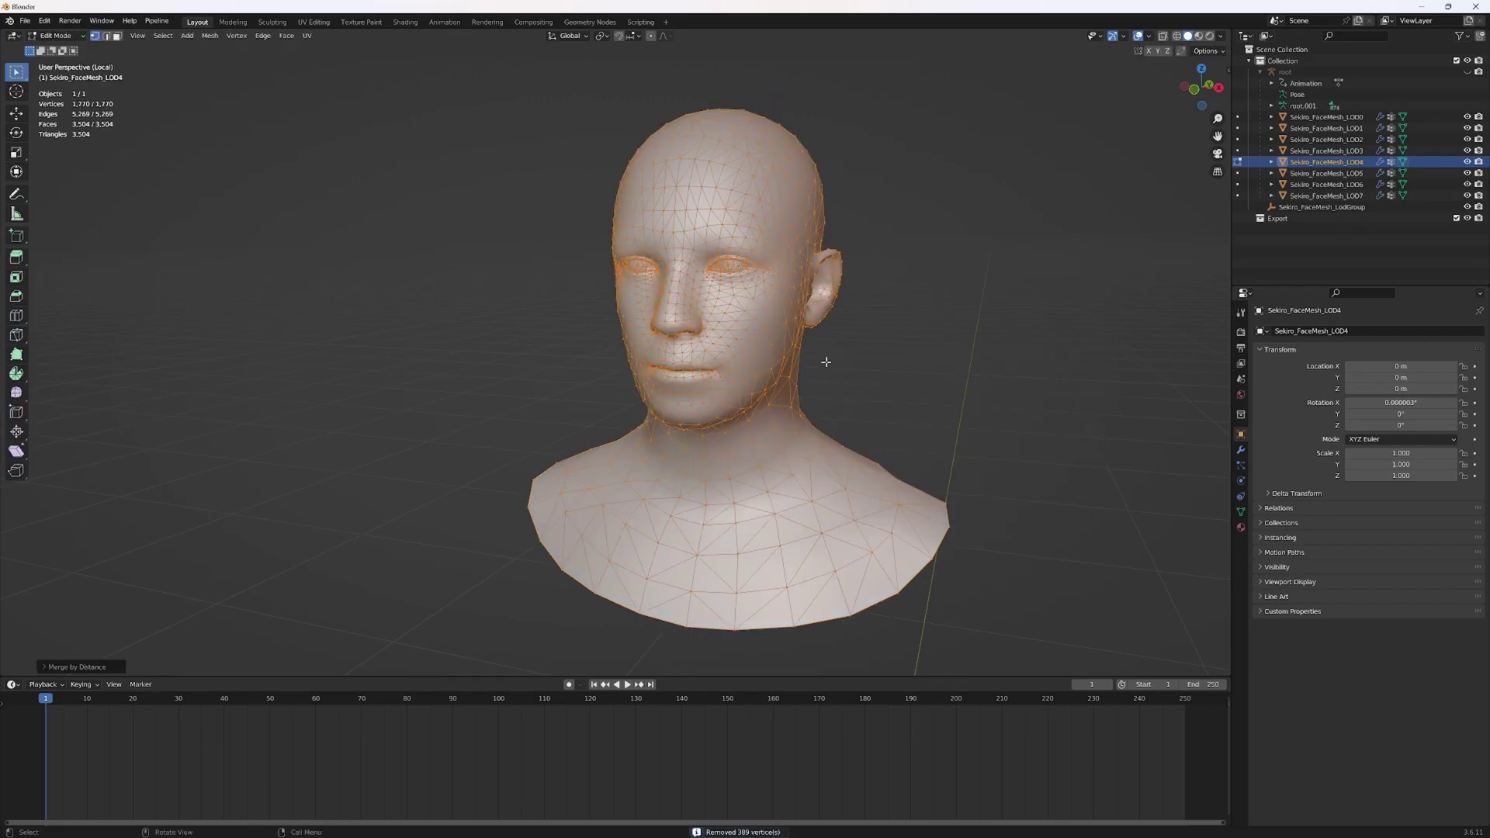
key(Tab)
middle_drag(824, 361, 878, 374)
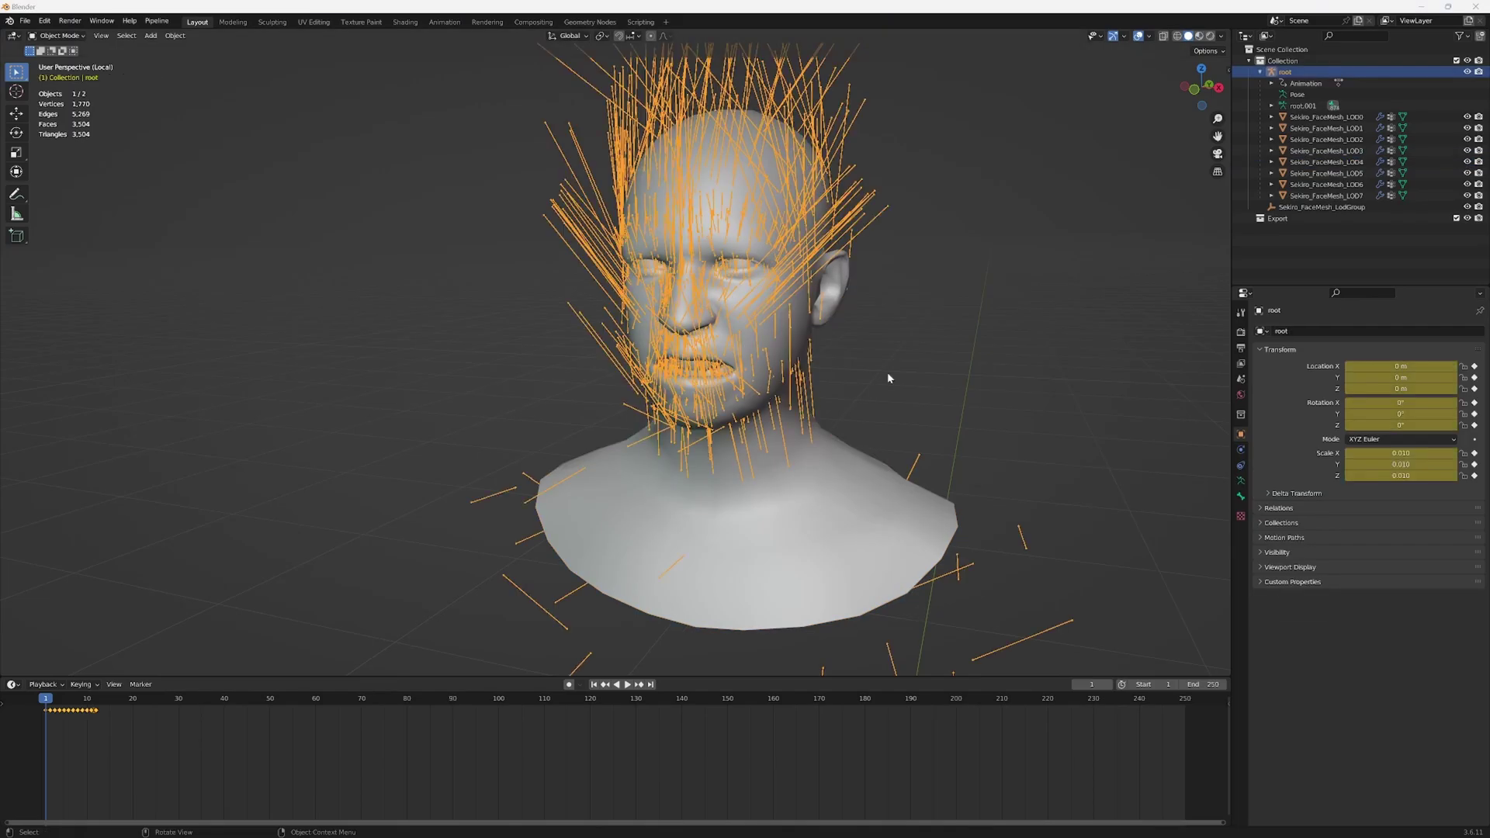
Play the root armature's keyframed expressions on the timeline and return to frame 1
click(887, 371)
click(840, 225)
key(space)
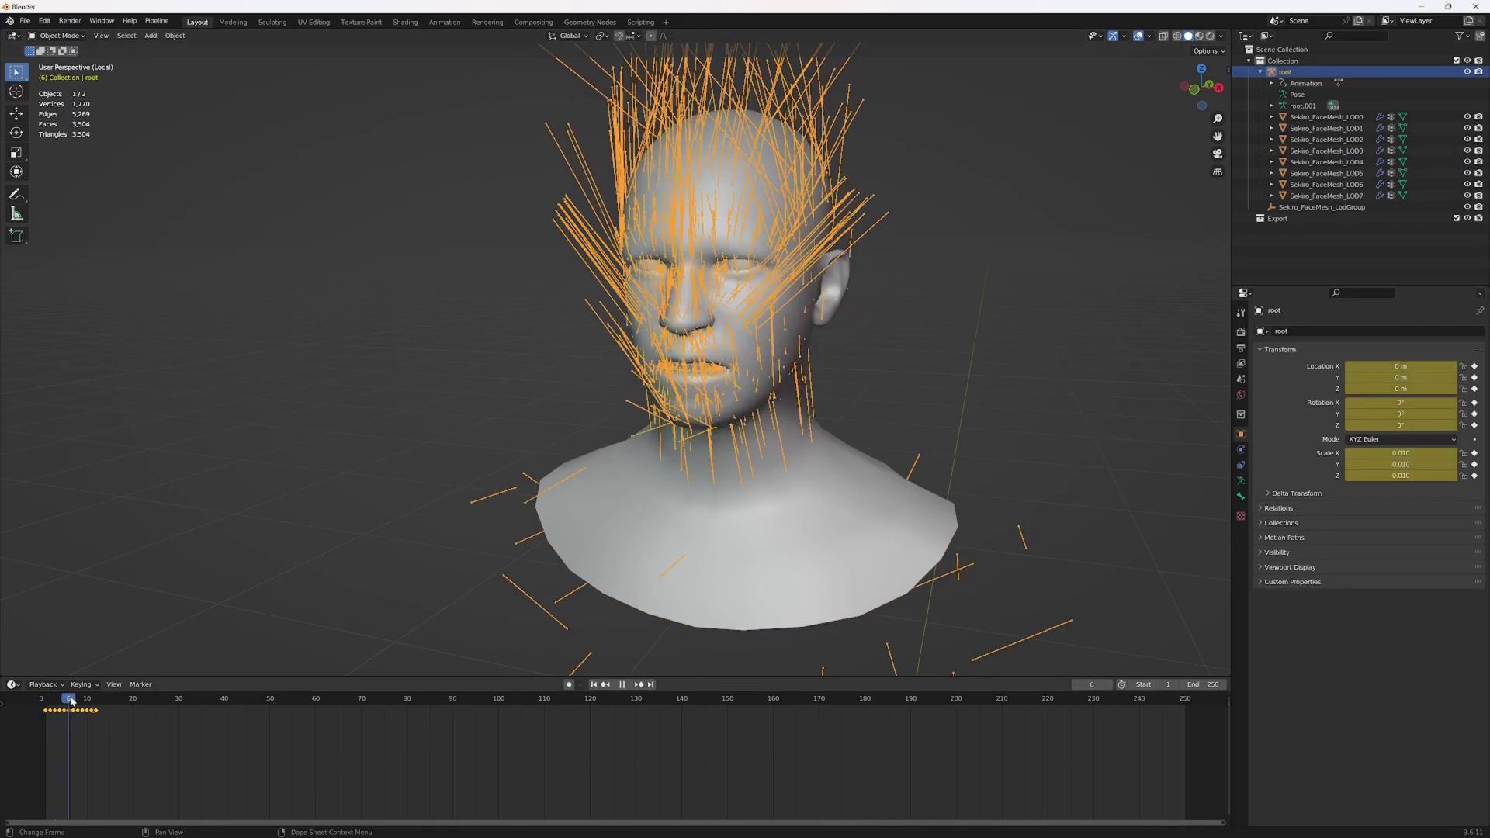
key(Escape)
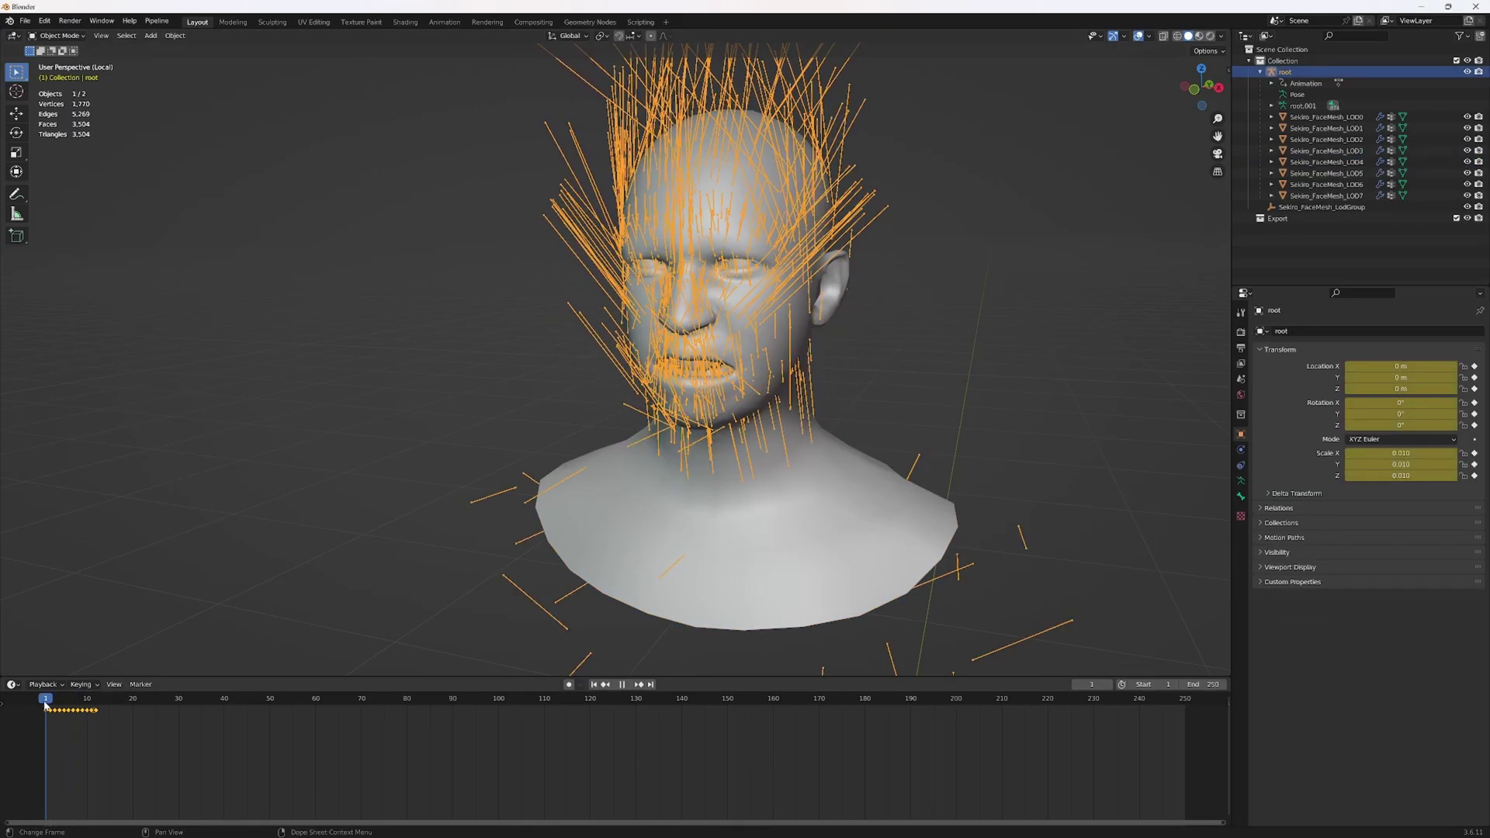
Save the armature modifier of Sekiro_FaceMesh_LOD4 at frame 1 as a shape key and name it Anger
click(860, 534)
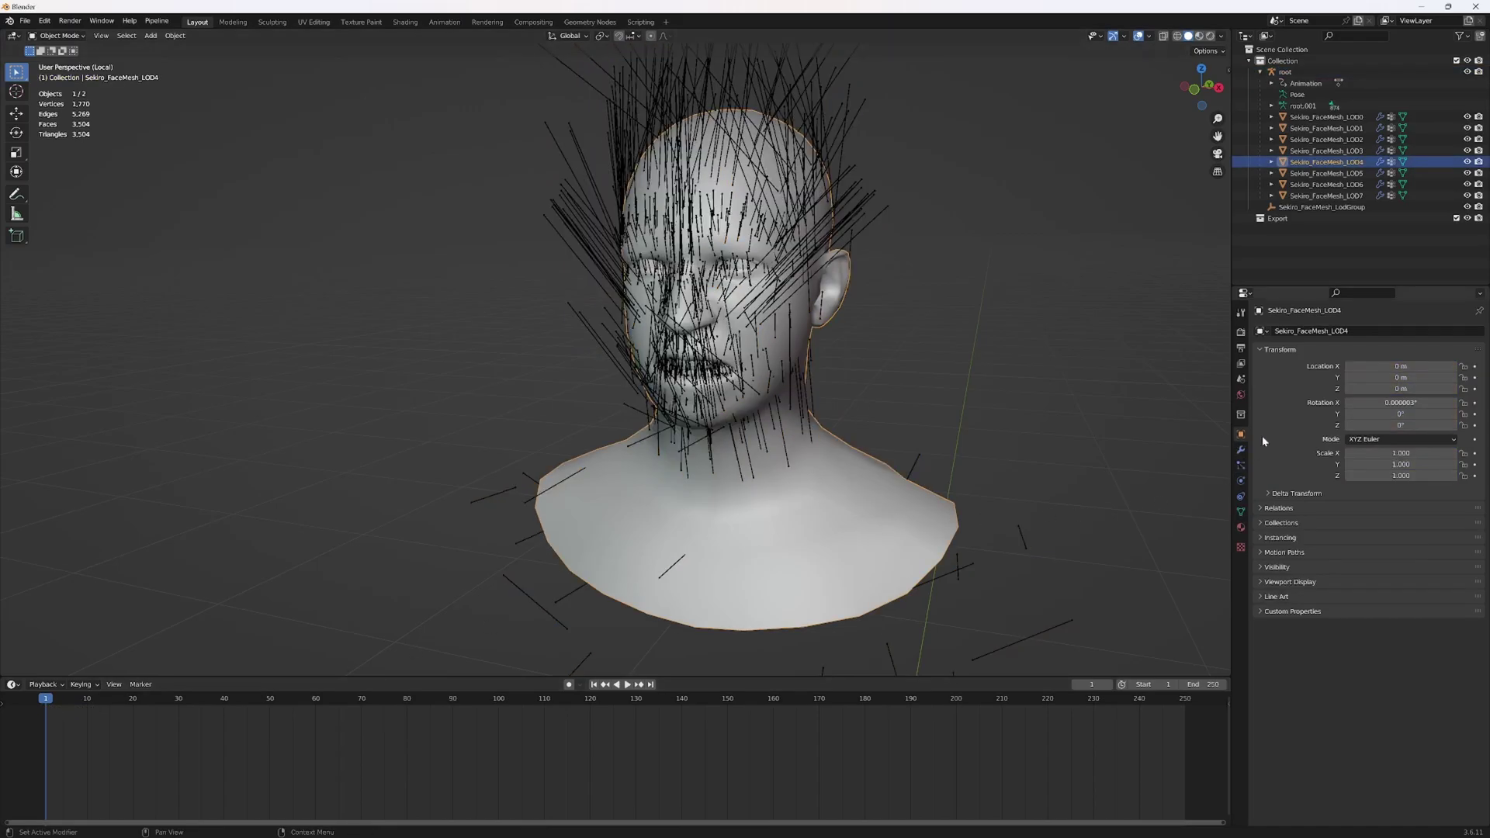
click(1242, 450)
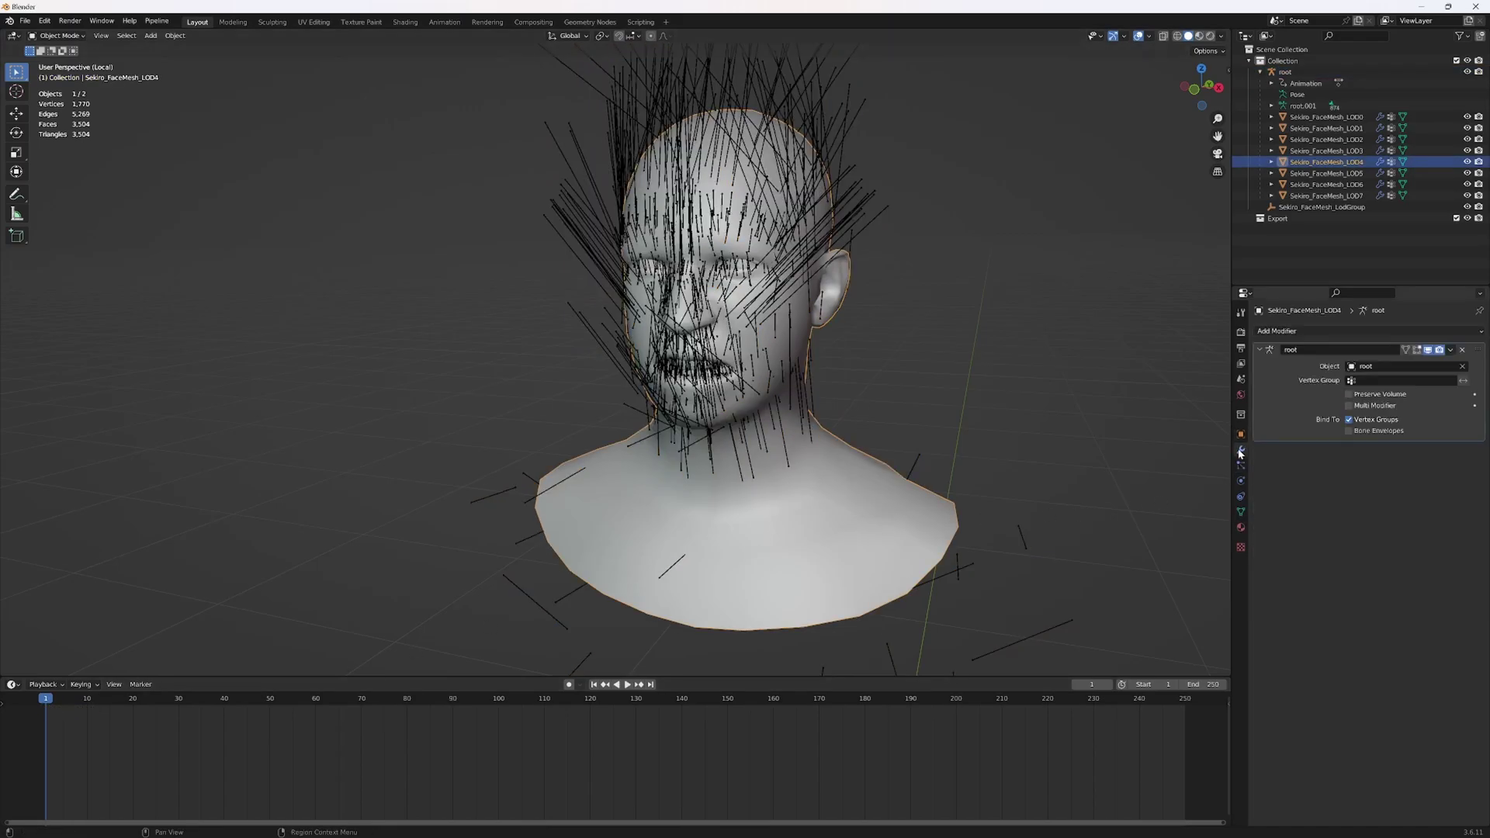
click(1450, 351)
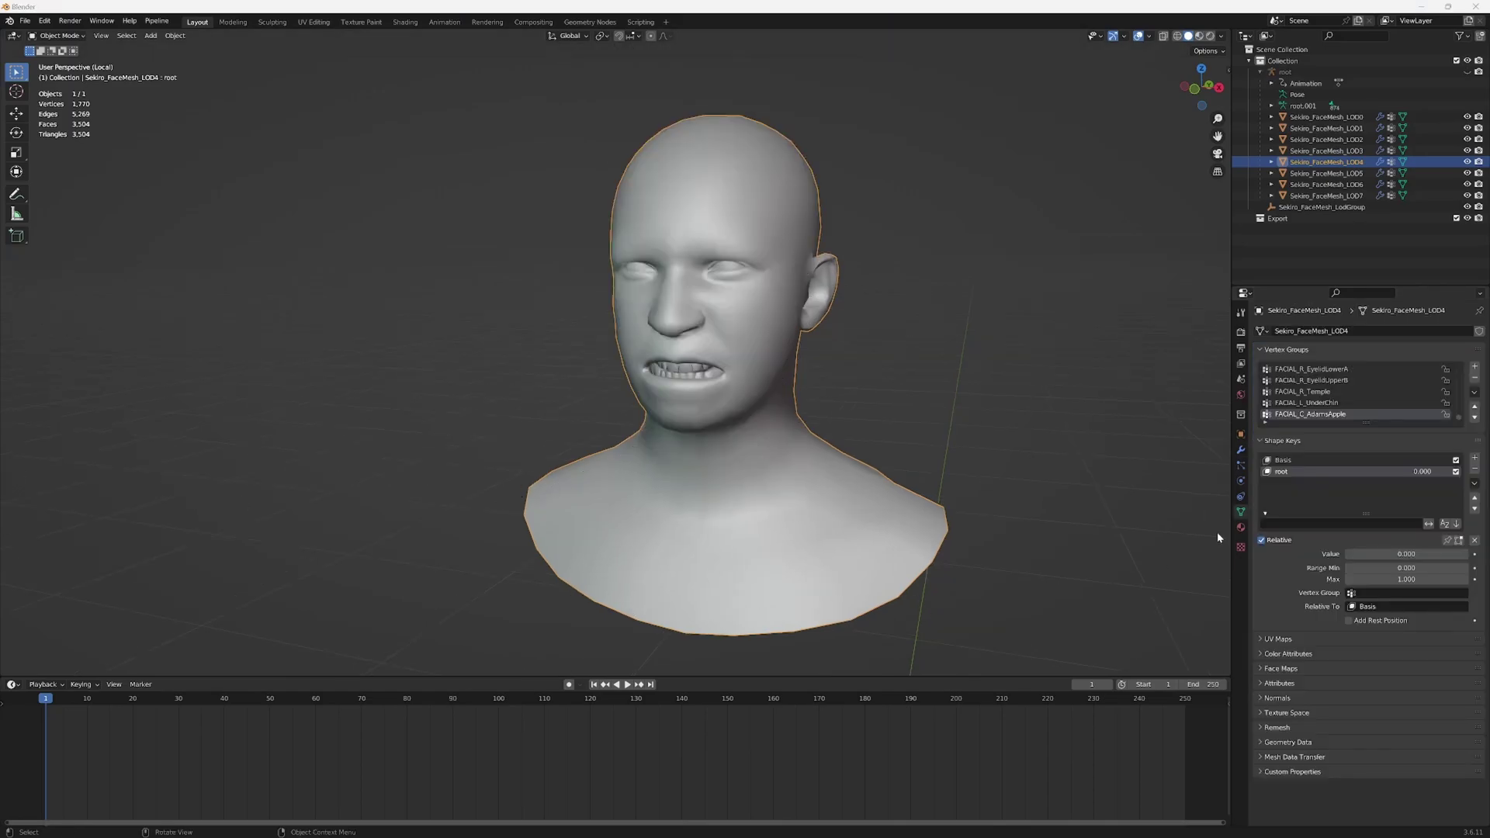
text(Anger)
Turn off the armature modifier's viewport display and test the Anger shape key by varying its value
click(1241, 449)
click(1429, 351)
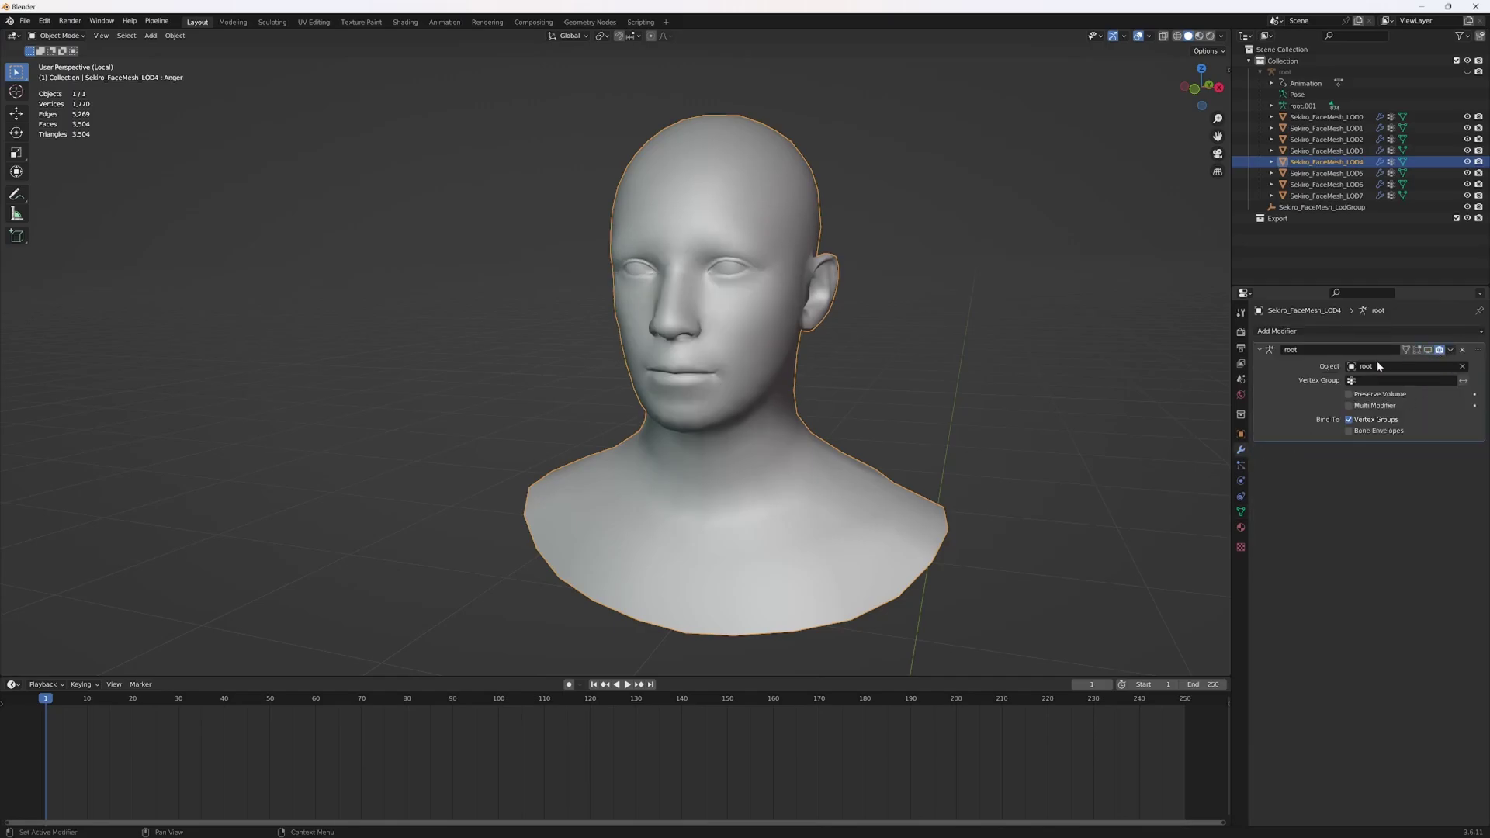
click(1241, 512)
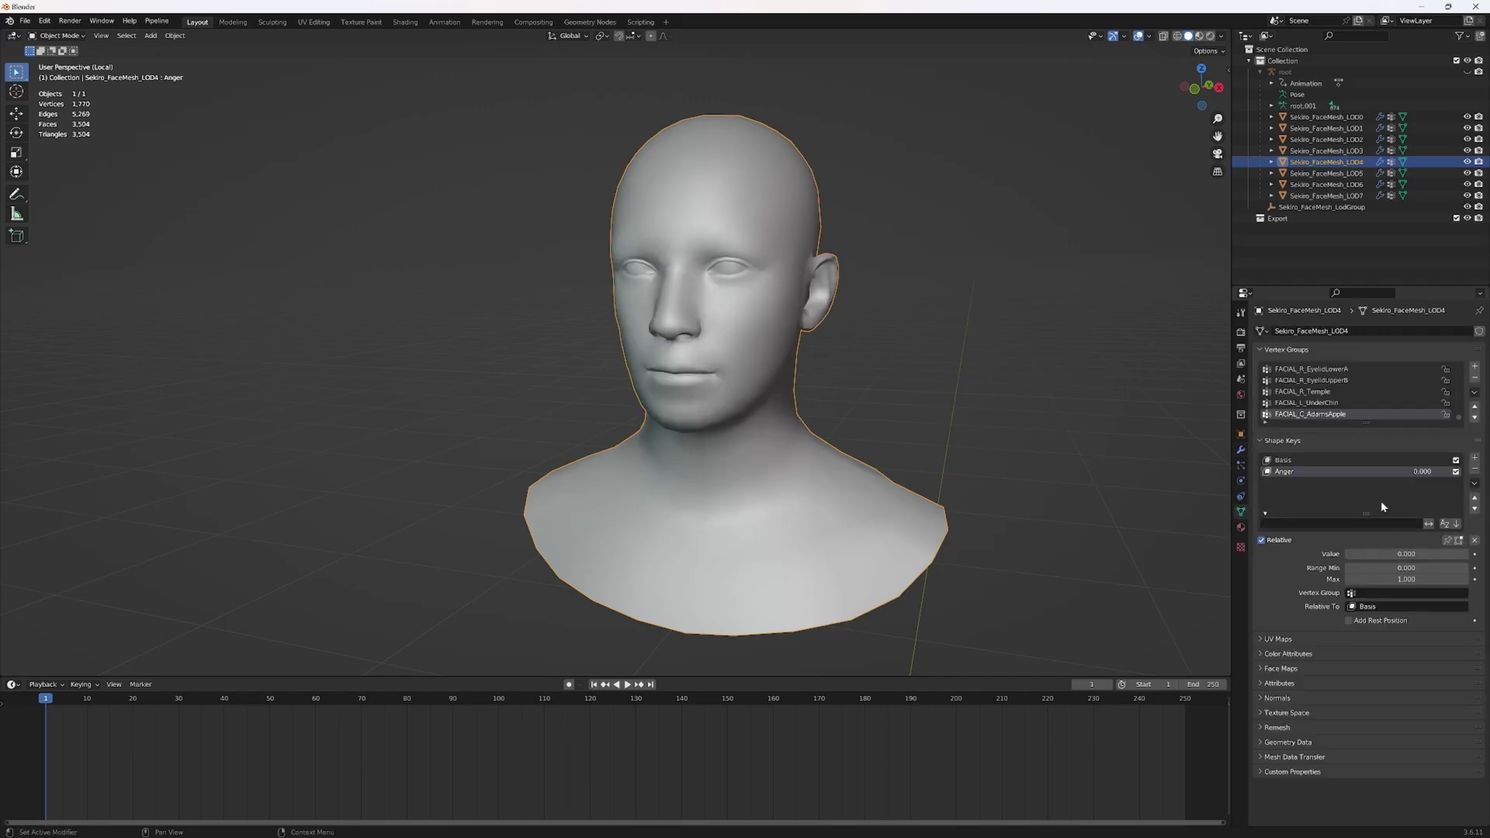
drag(1389, 553, 1332, 558)
Go to frame 2, show the armature modifier in the viewport again and save its deformation as a shape key
drag(46, 701, 51, 702)
click(1240, 450)
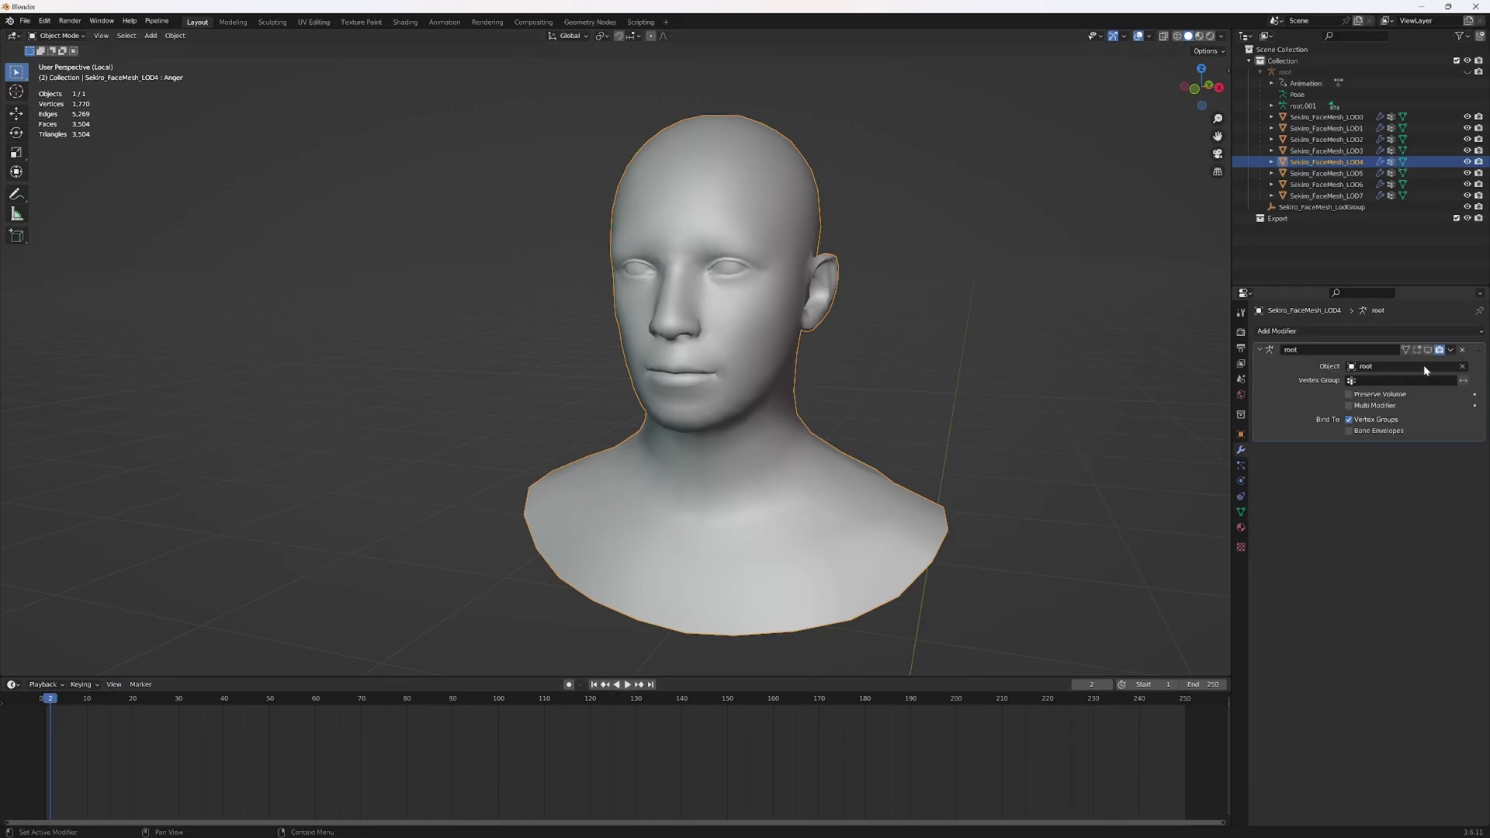
click(1429, 350)
click(1451, 350)
click(1407, 386)
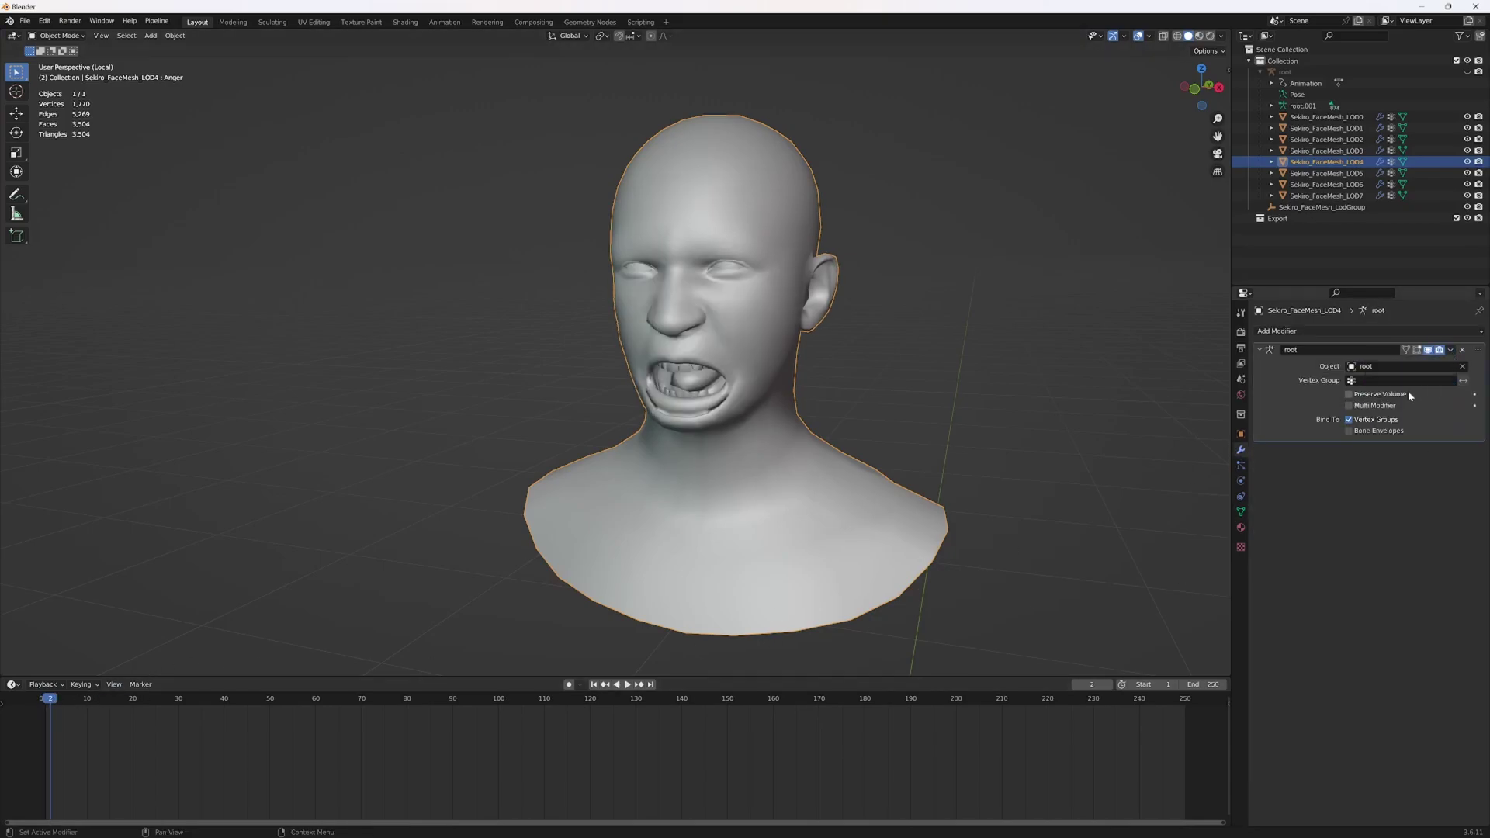
Advance the timeline to frame 4, saving the armature modifier's deformation as further shape keys along the way
key(space)
click(1451, 351)
click(1406, 386)
click(60, 702)
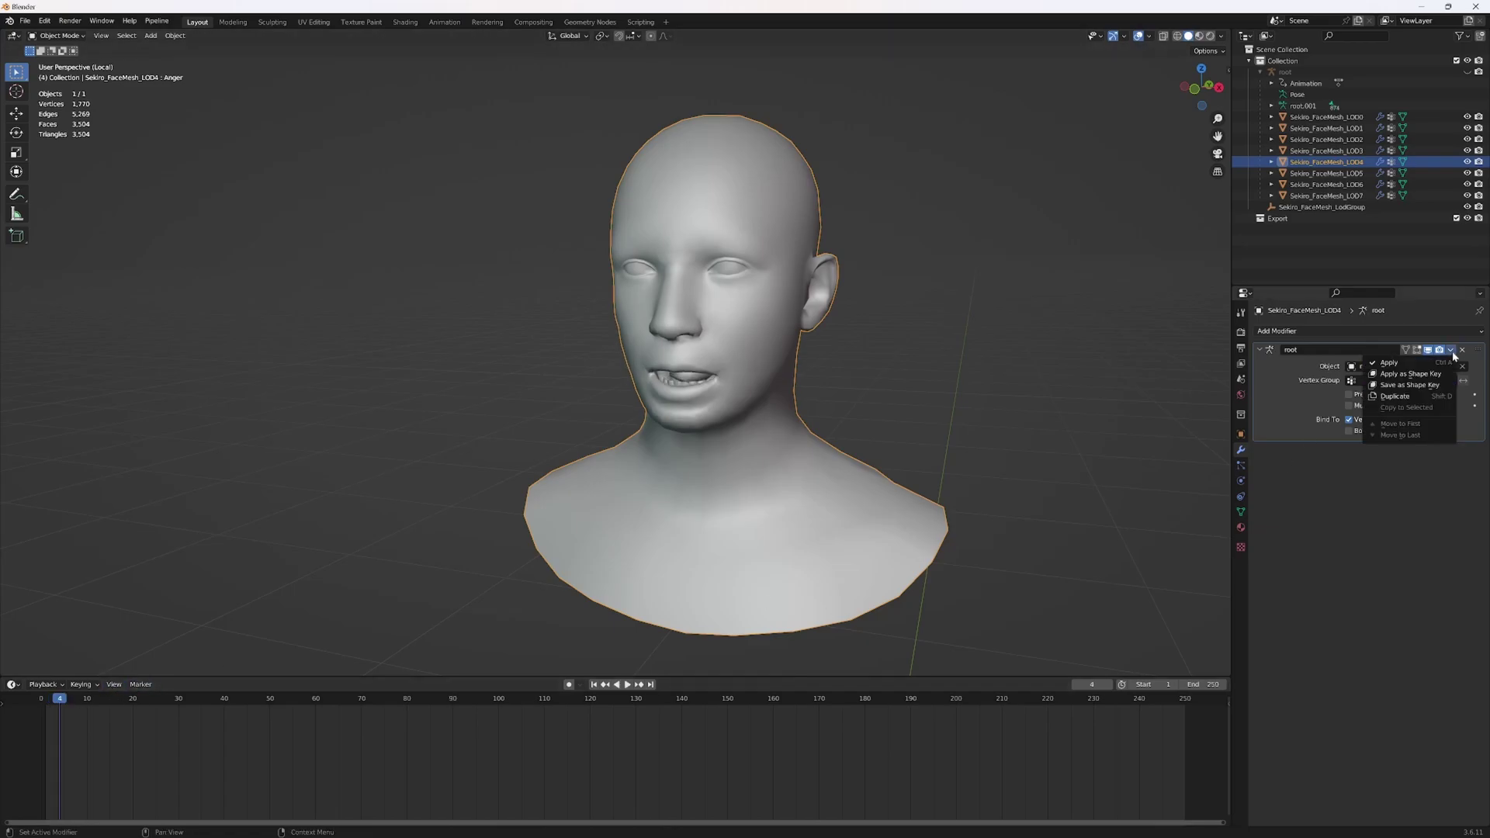
Rename the shape key saved after Anger as Anger2 and the next one, root.001, as Test
click(1241, 512)
double_click(1318, 482)
click(1297, 496)
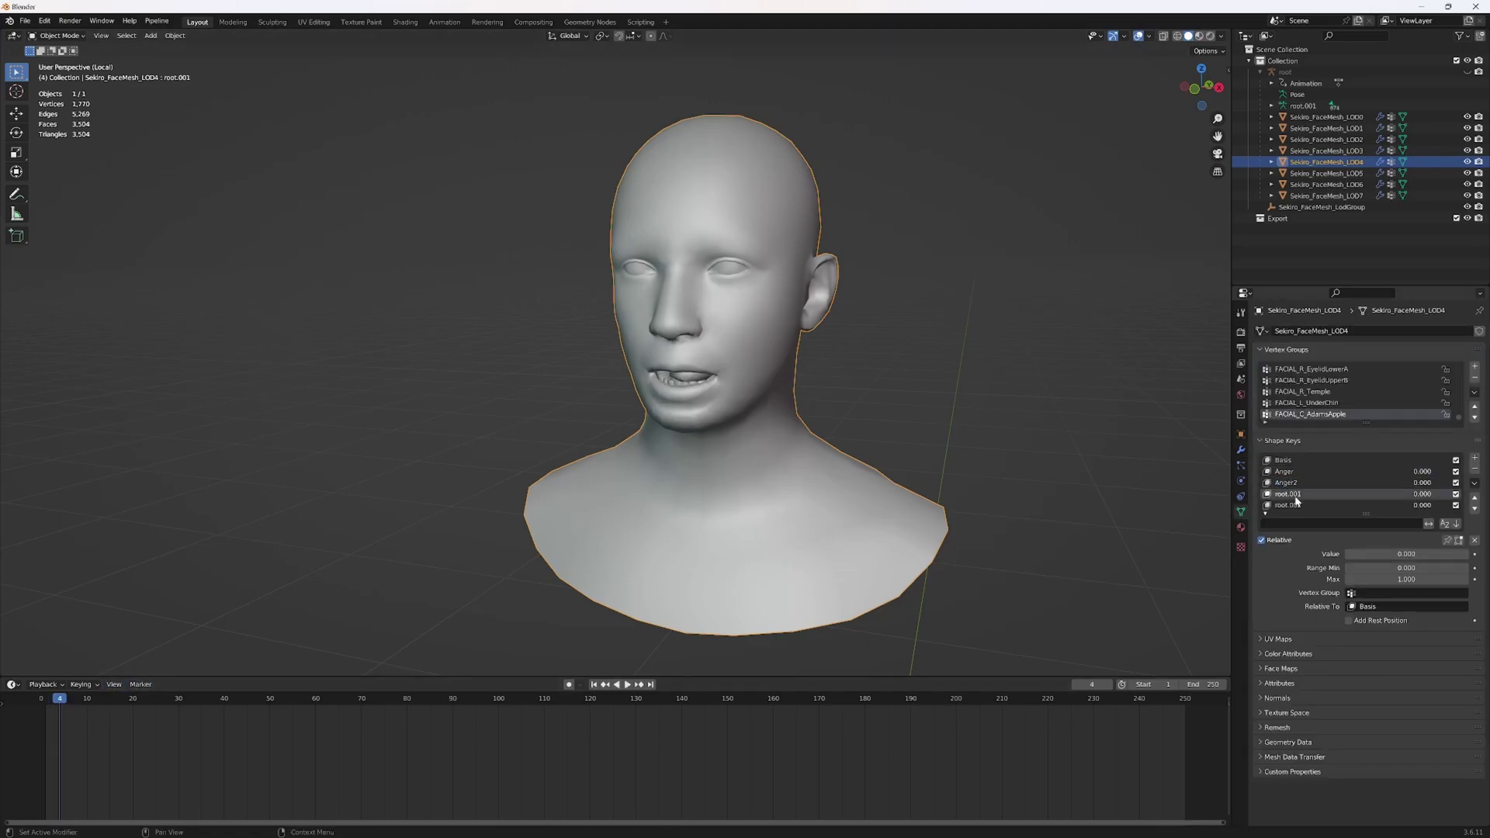
Turn off the armature modifier's viewport display and show the Anger and Anger2 shape keys in solo mode
click(1240, 450)
click(1431, 351)
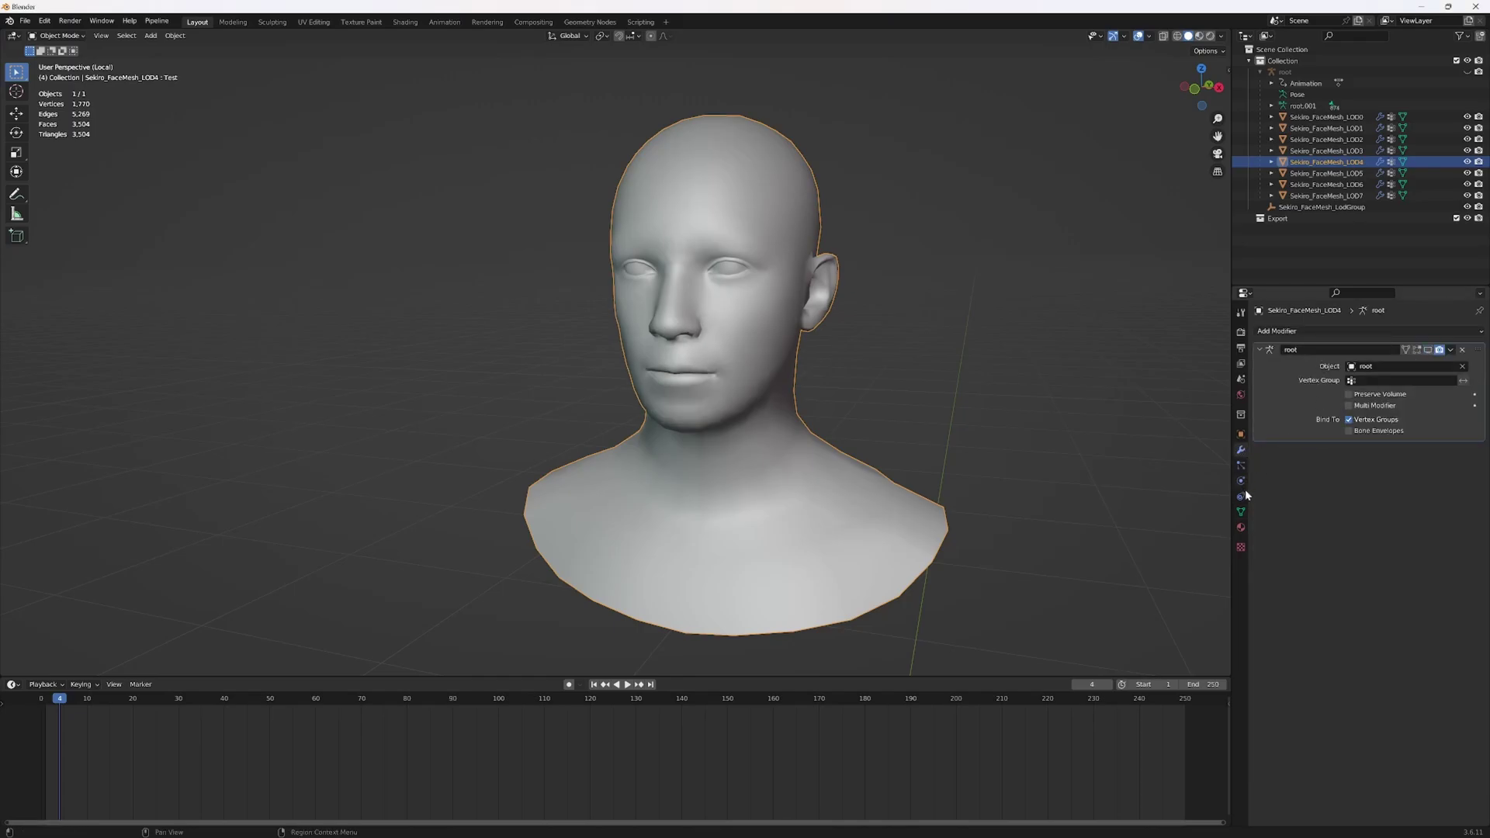
click(1241, 512)
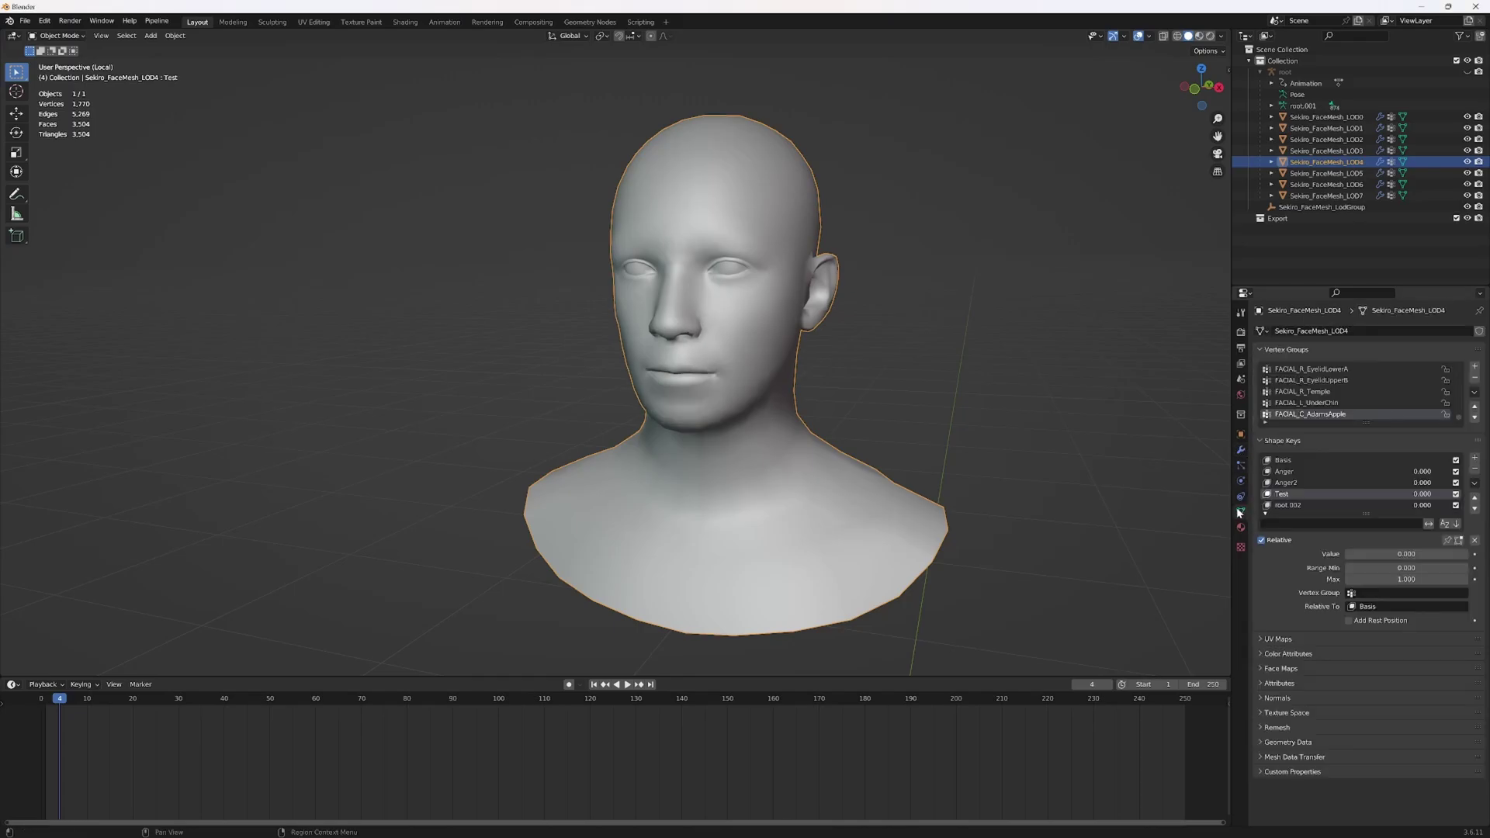
click(1448, 541)
click(1295, 471)
click(1294, 482)
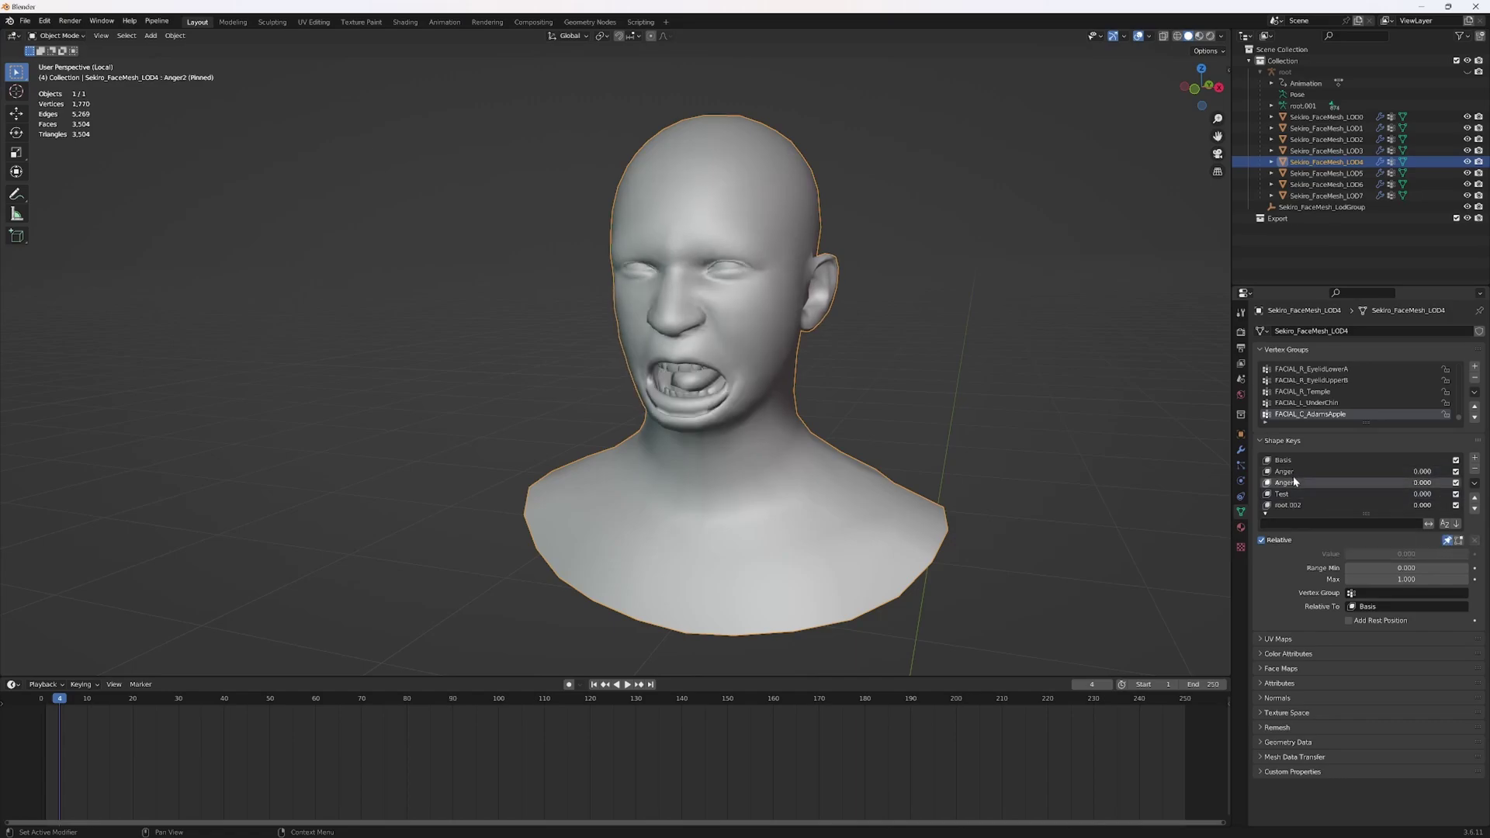
Delete the Test and root.002 shape keys and compare the Anger and Anger2 shapes on the head
click(1296, 494)
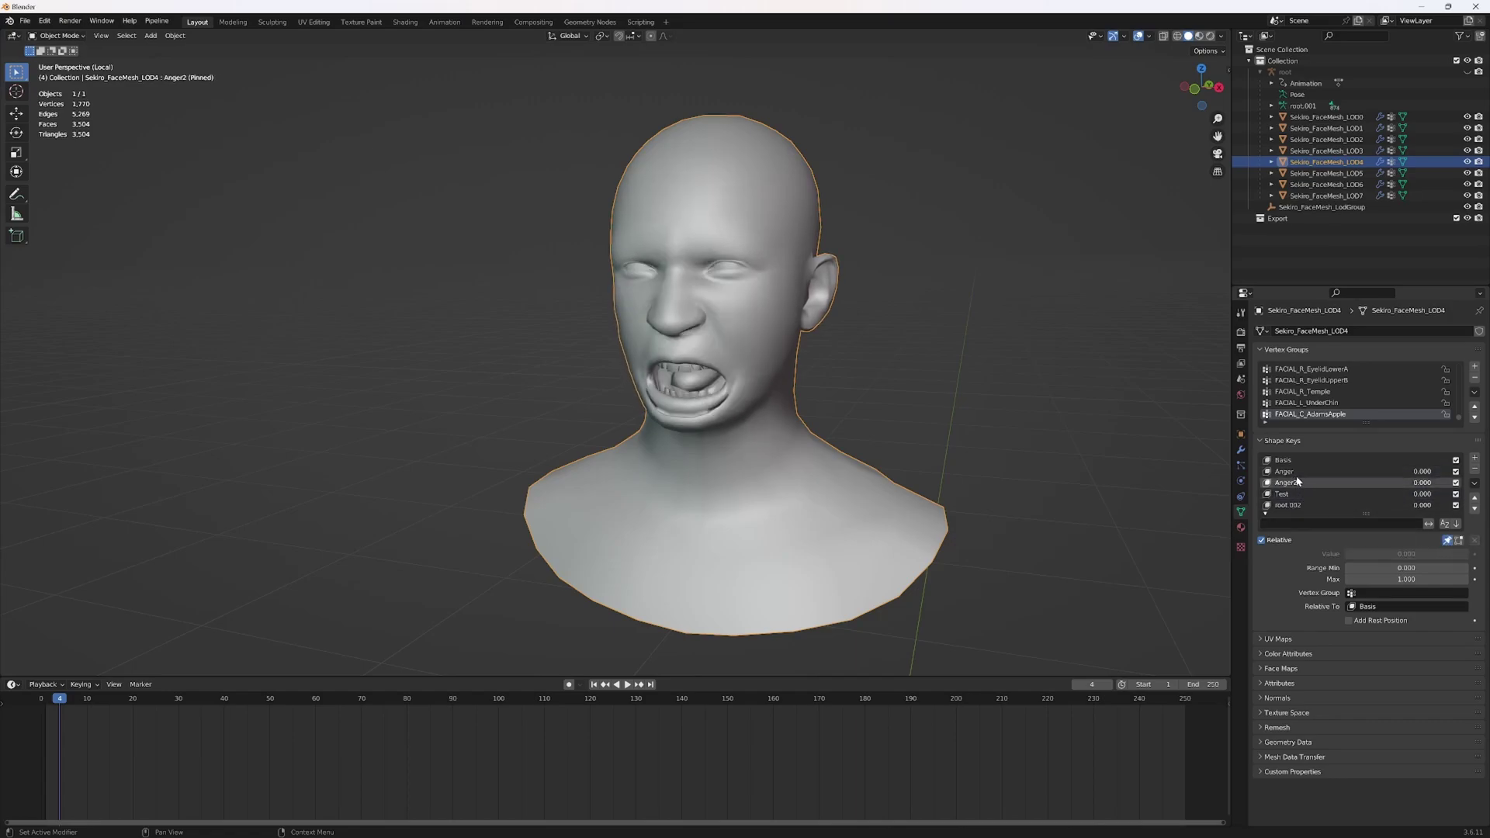
middle_drag(1009, 527, 1036, 533)
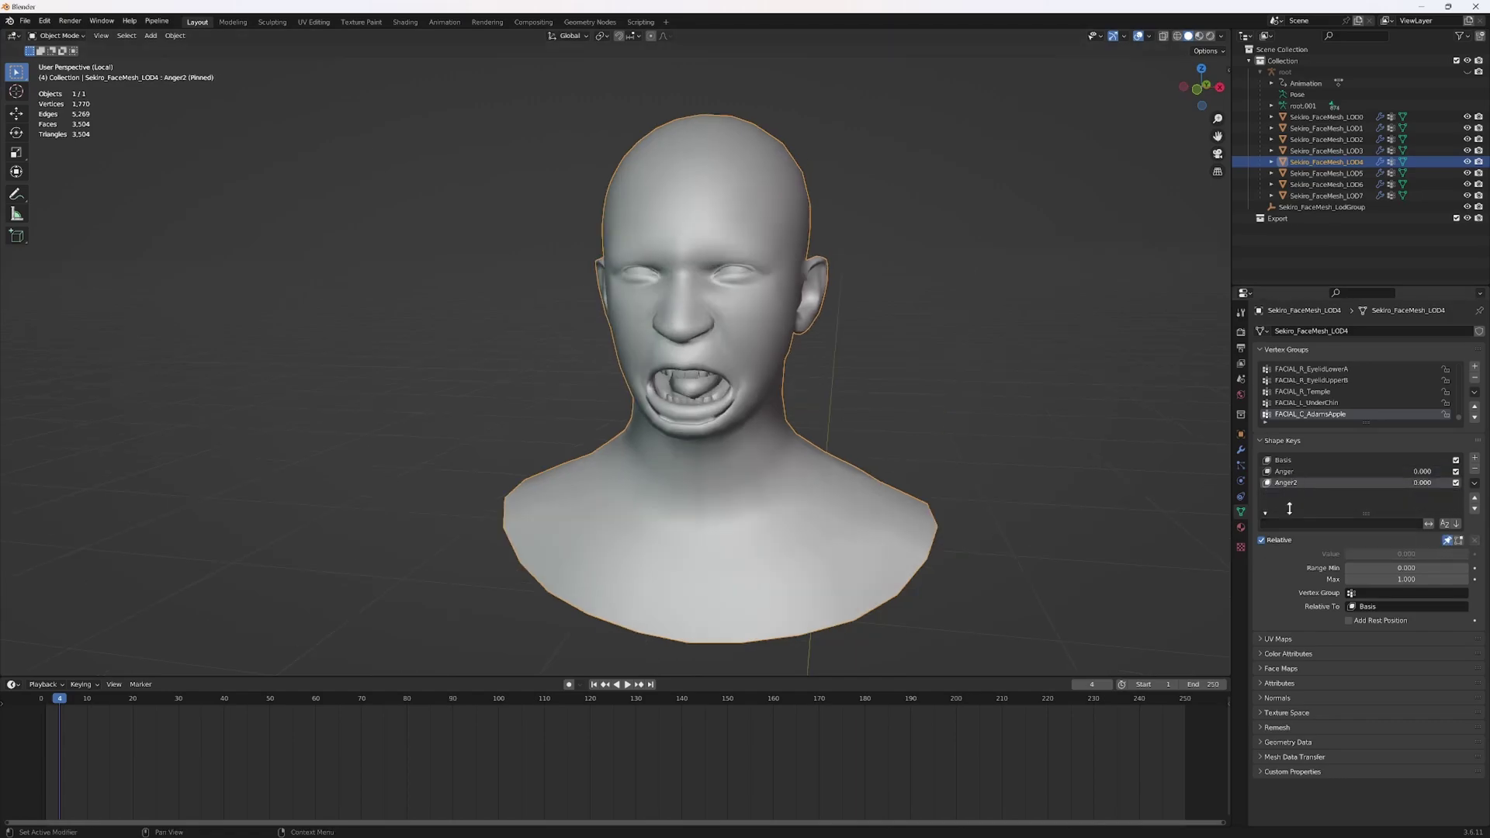
click(1291, 472)
click(1293, 481)
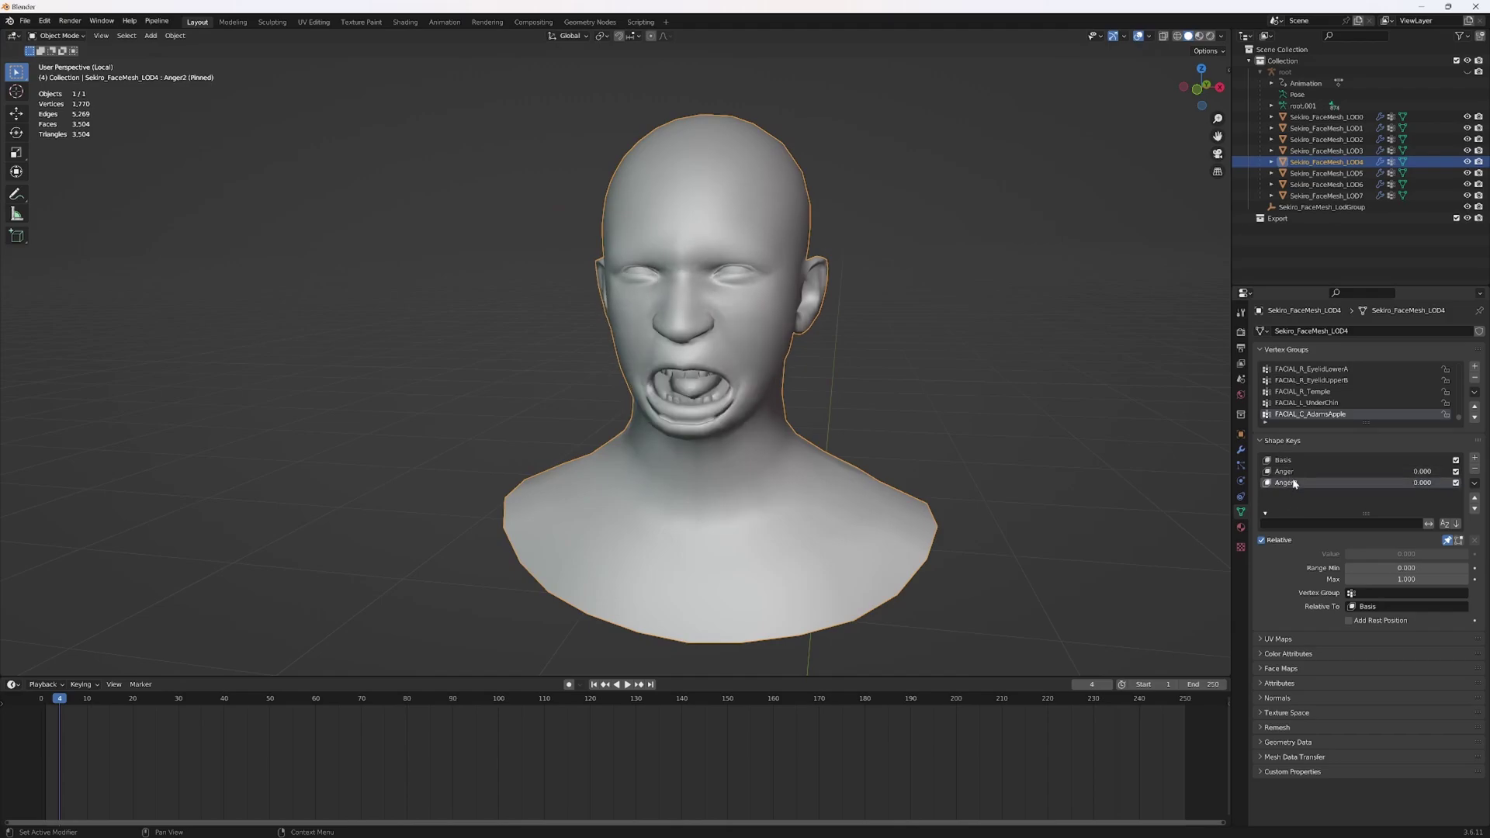
Add a Corrective Smooth modifier to the head mesh over the Anger2 shape and set its Repeat to 10
click(1241, 451)
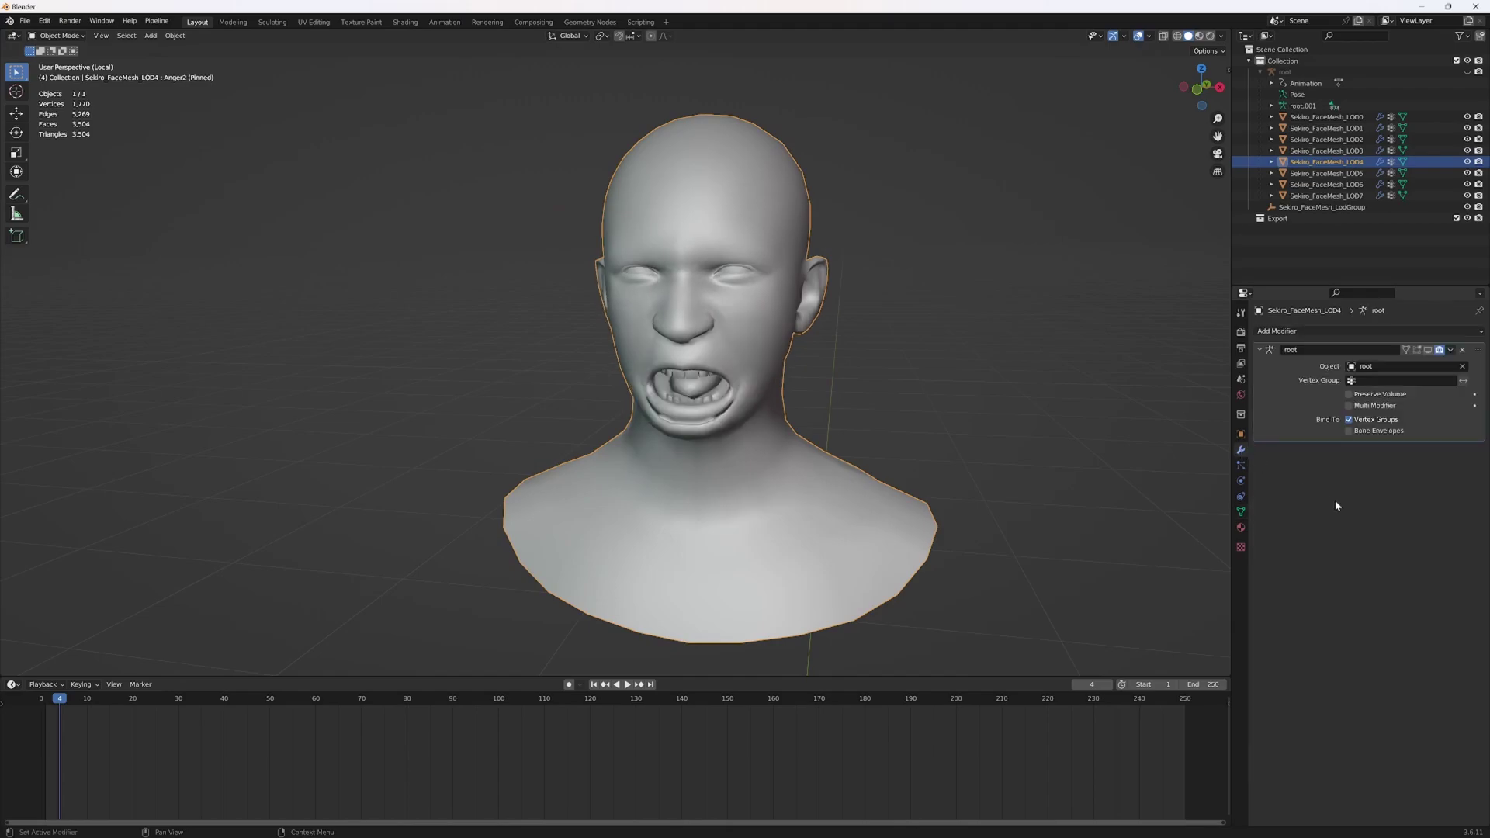
click(1297, 332)
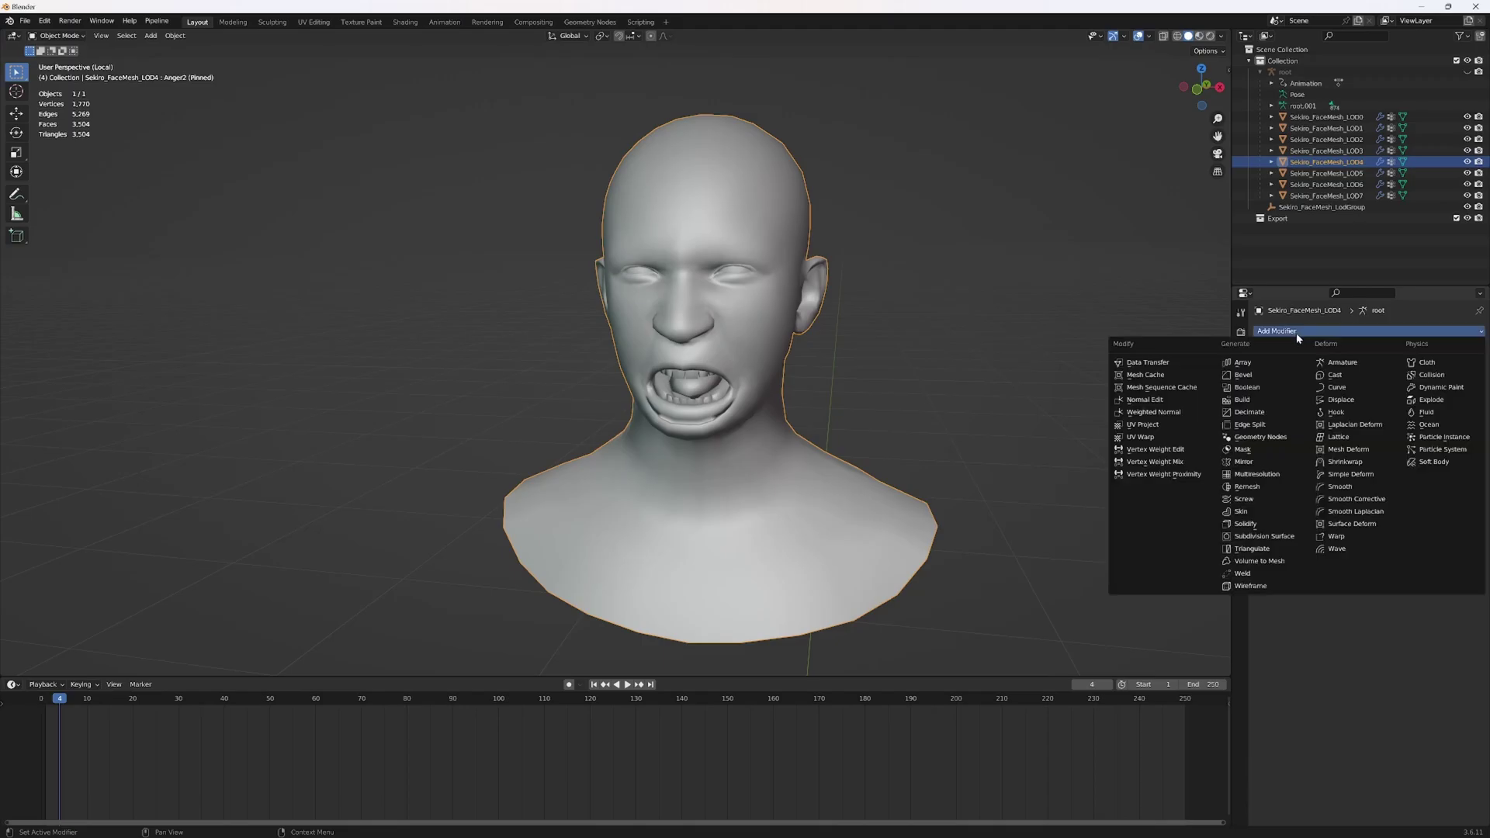
click(1382, 500)
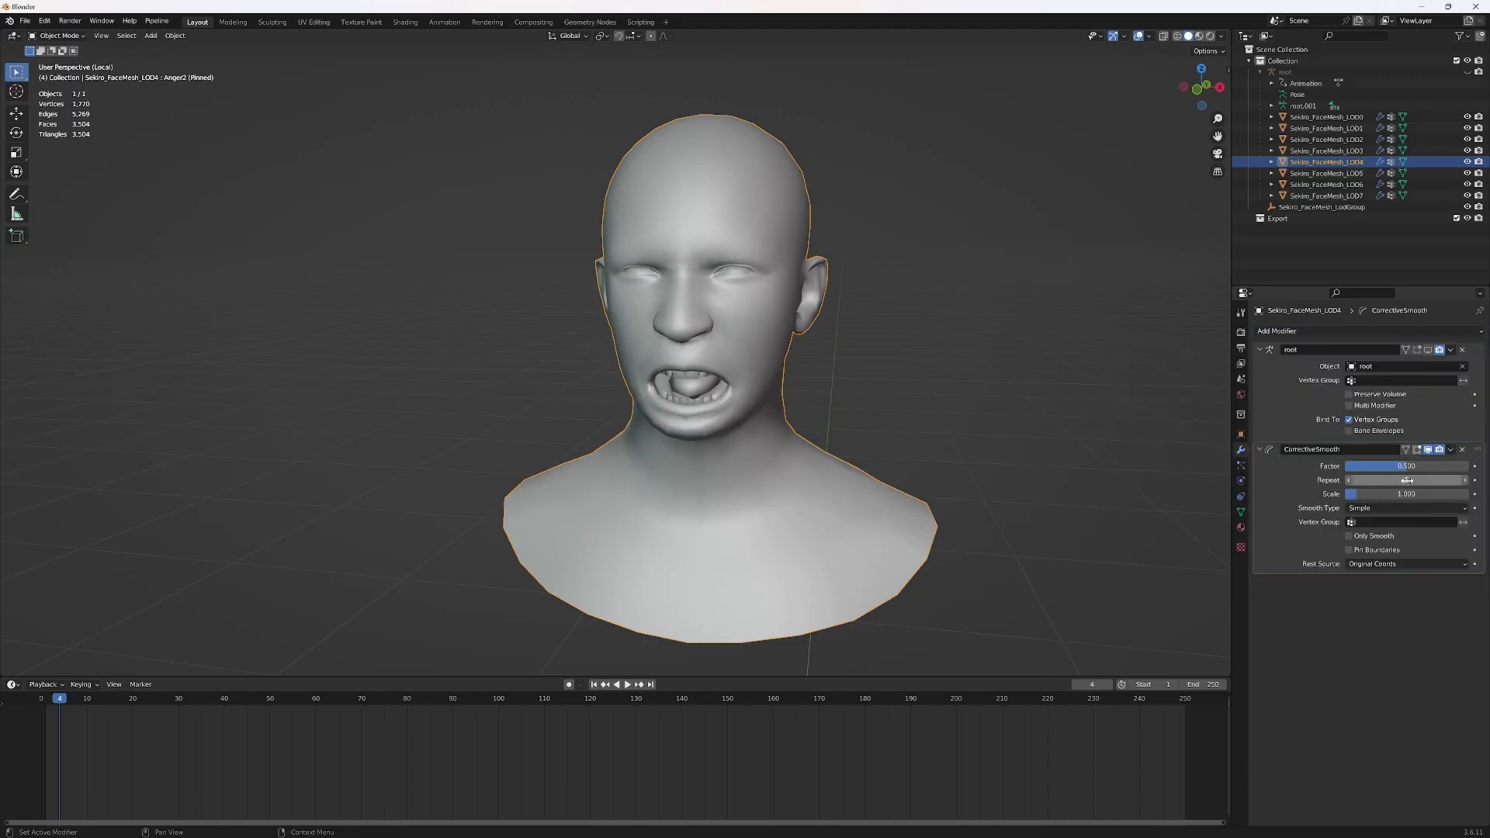
drag(1407, 479, 1436, 480)
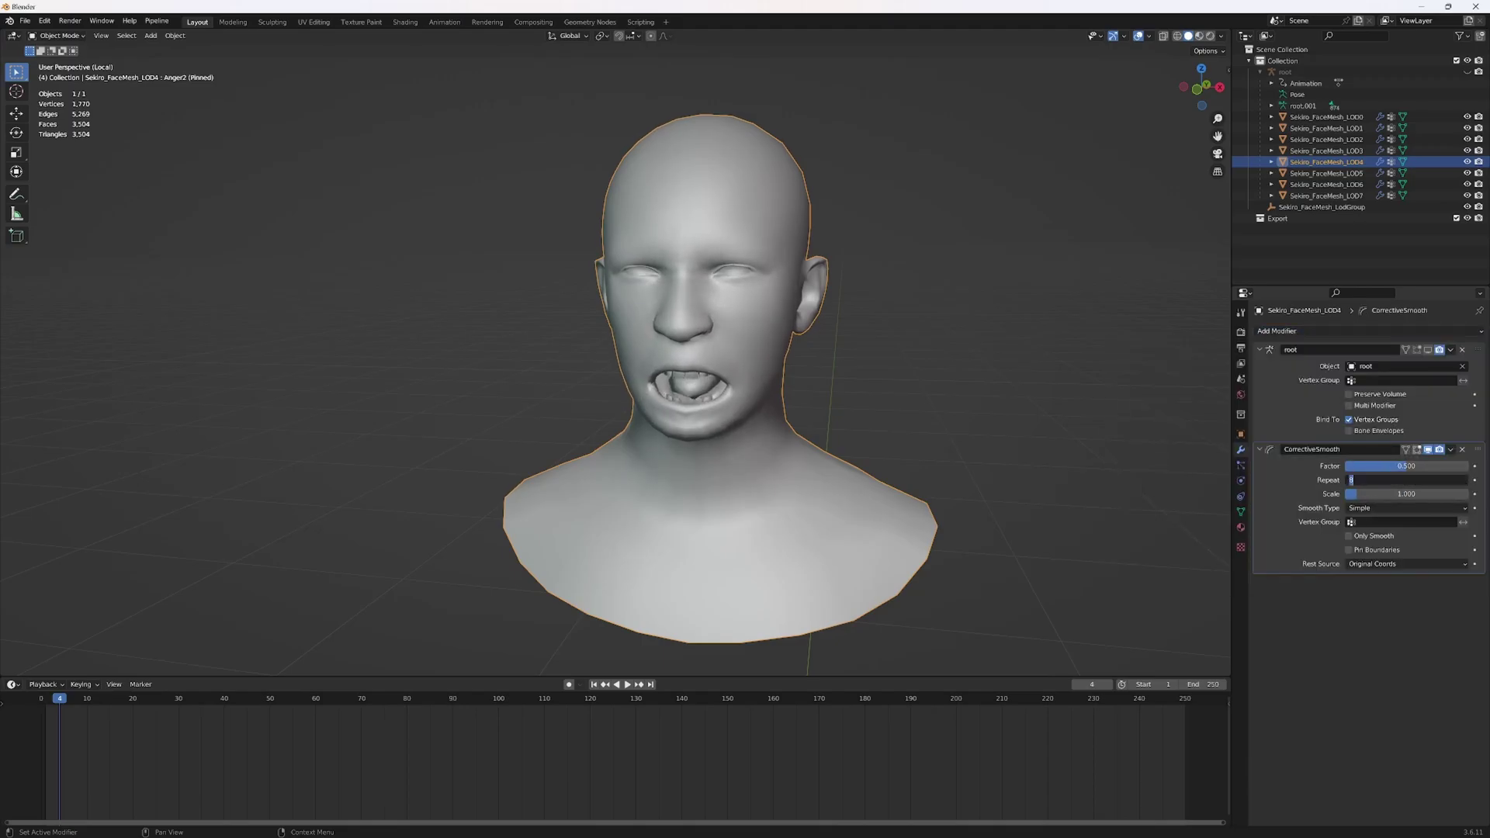
key(Return)
Save the Corrective Smooth modifier's result as a shape key and select that key
click(1450, 450)
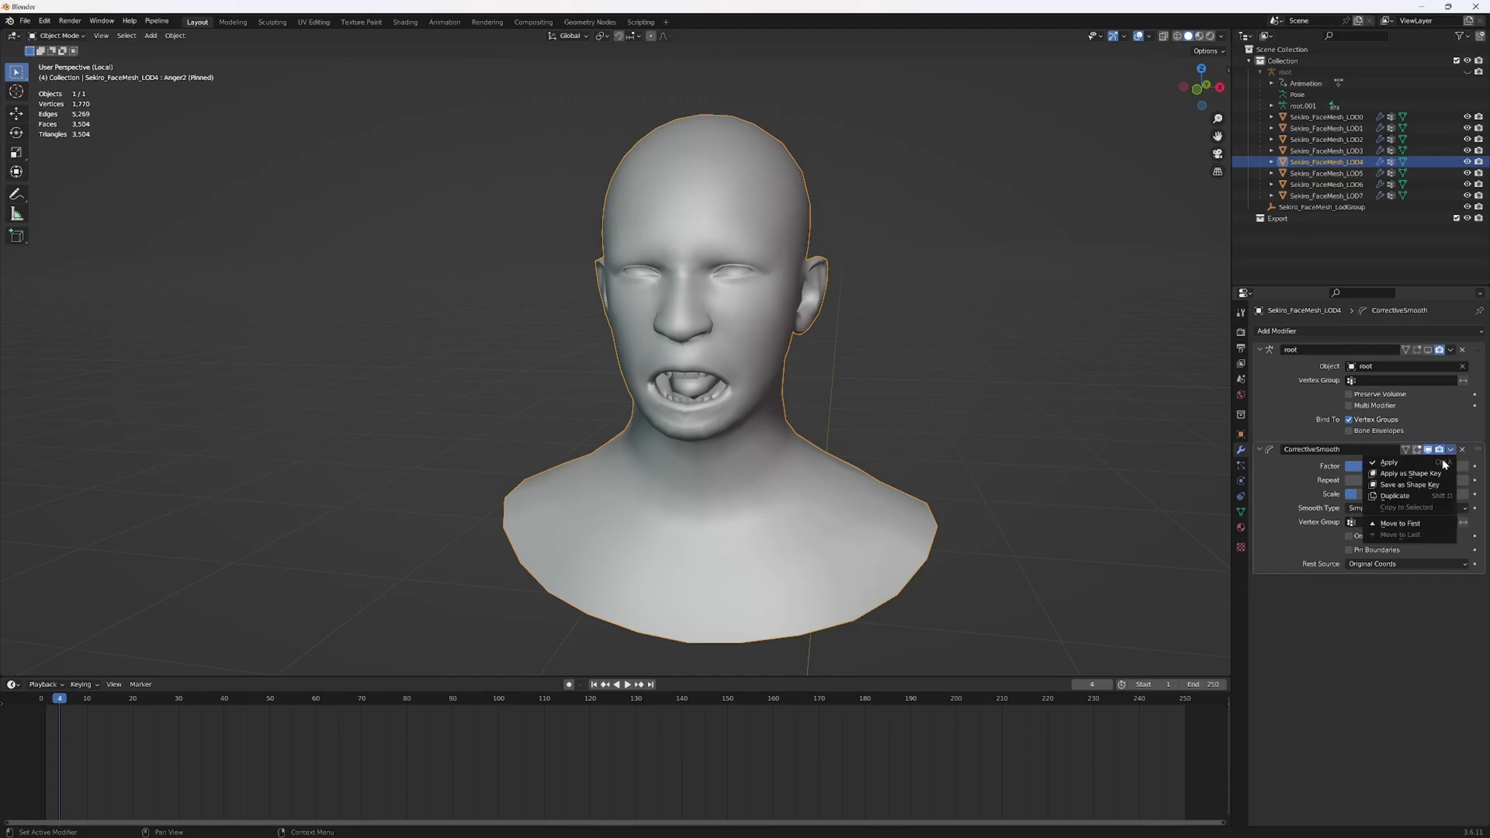
click(1410, 484)
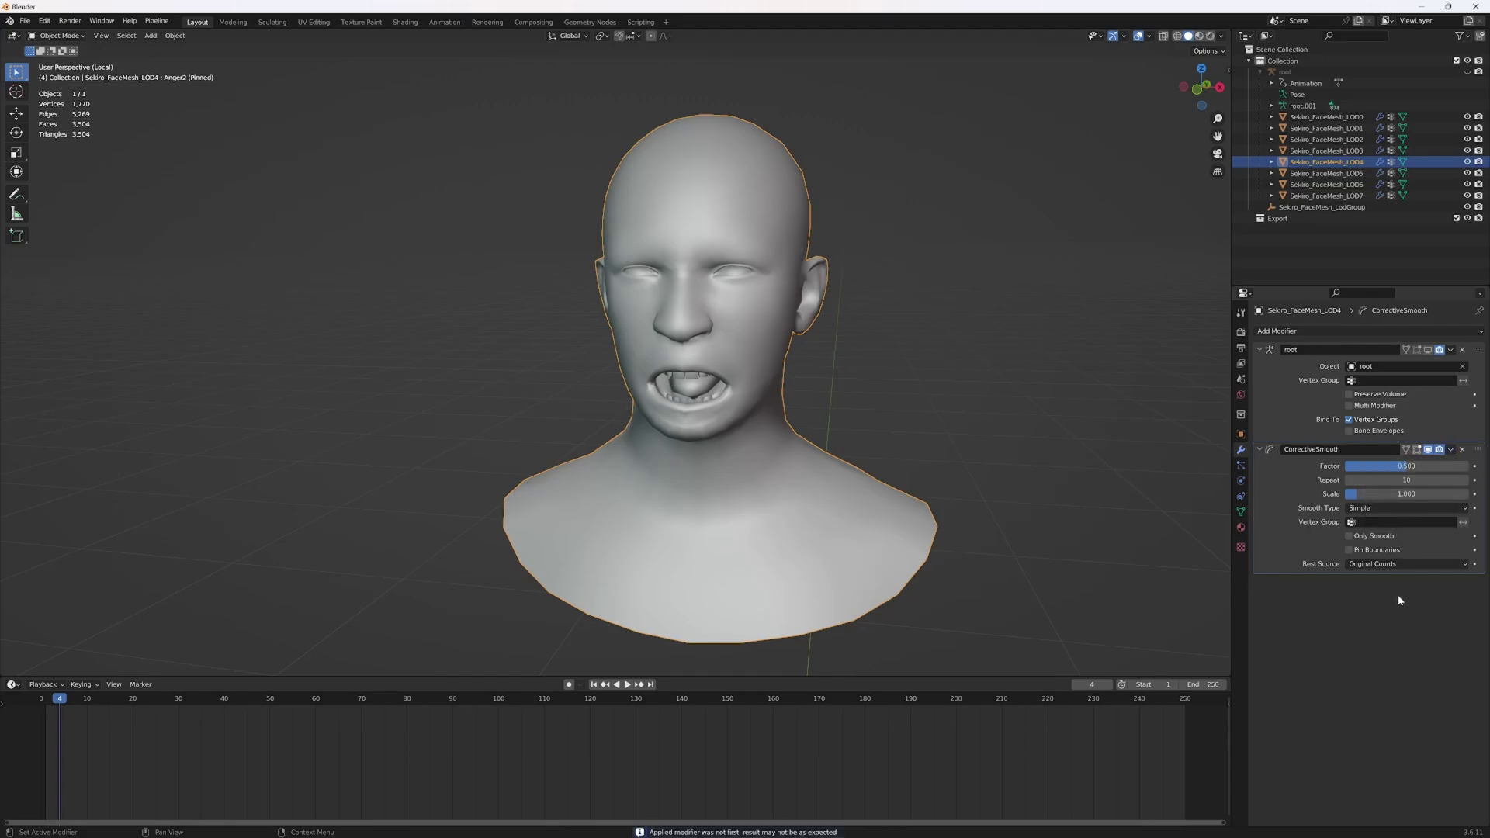
click(1241, 511)
click(1310, 494)
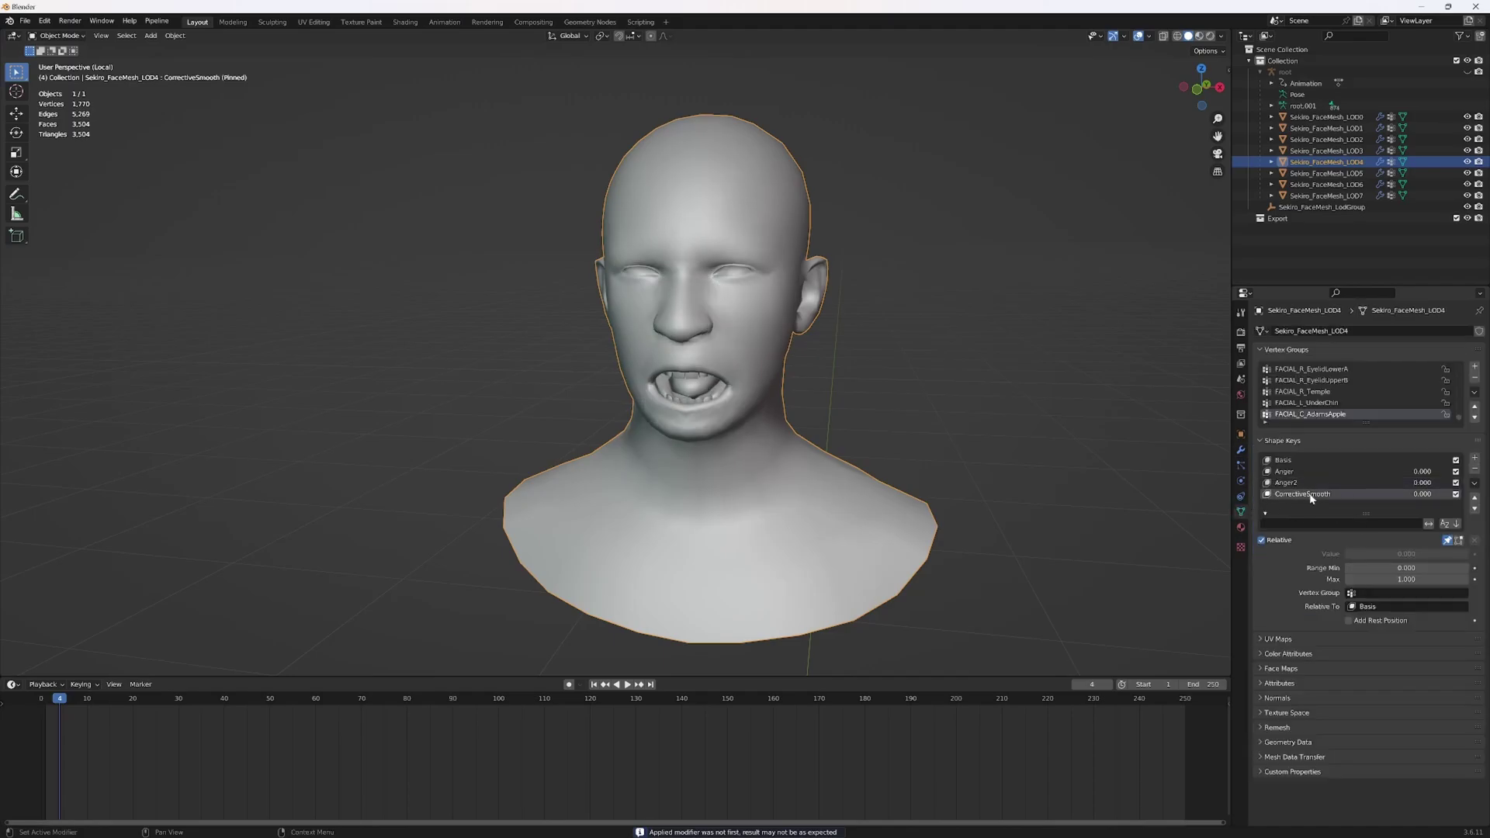
Compare the Anger2 and CorrectiveSmooth shape keys and examine the smoothed face from several angles
click(1308, 485)
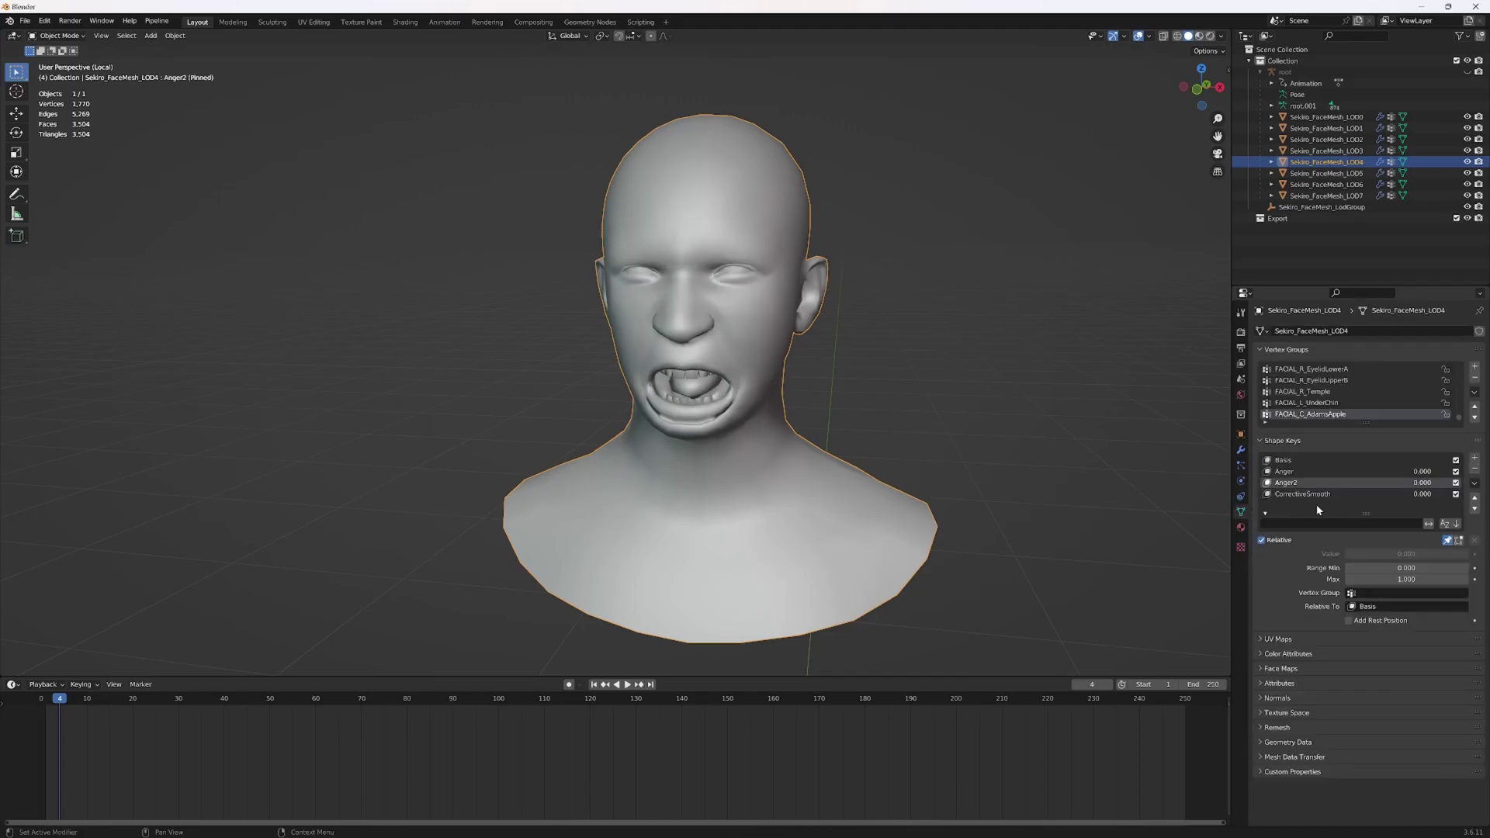
click(1316, 495)
click(1313, 484)
click(1314, 495)
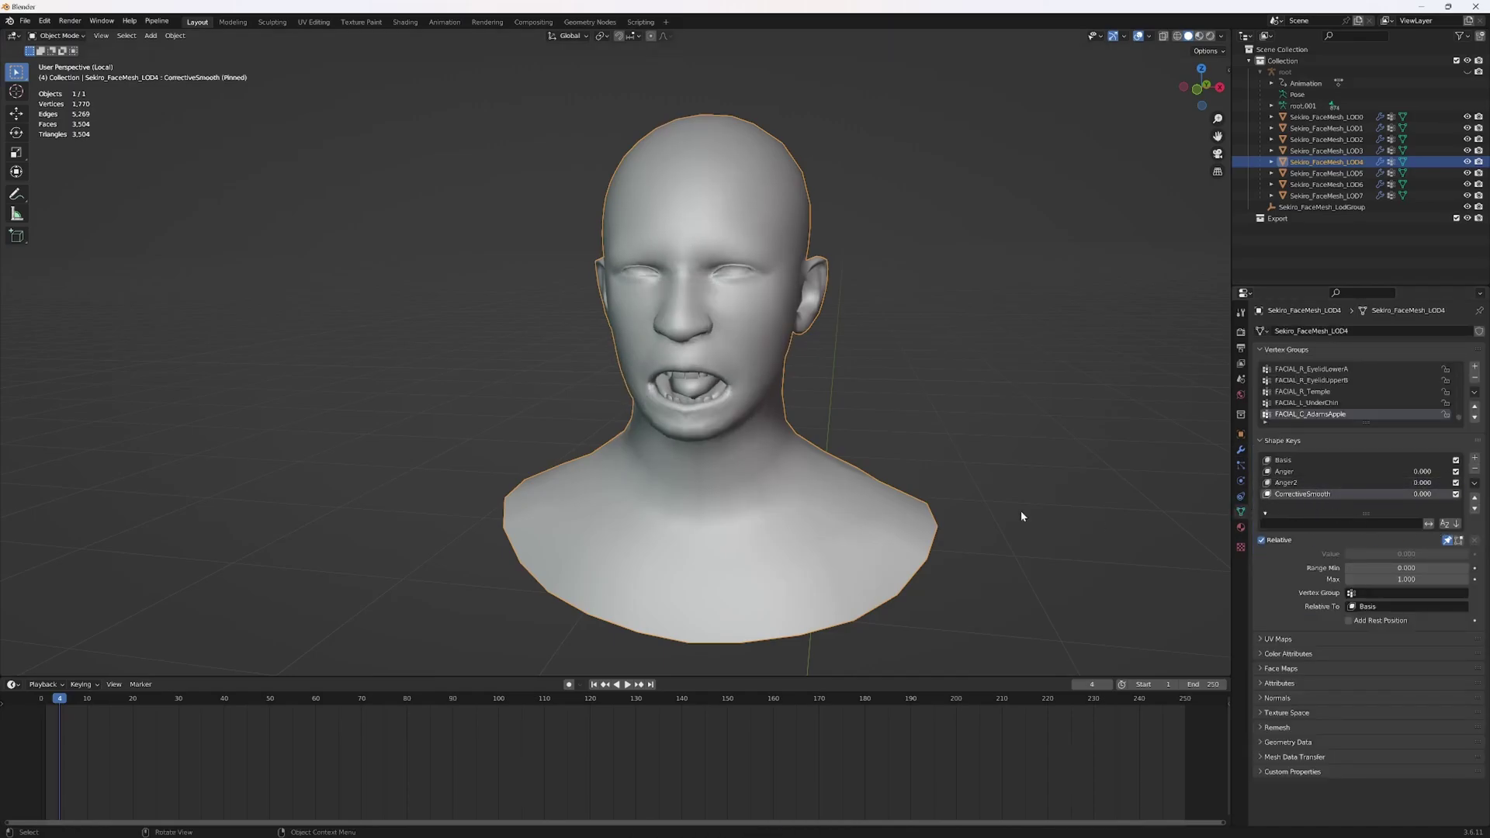
middle_drag(1002, 509, 984, 473)
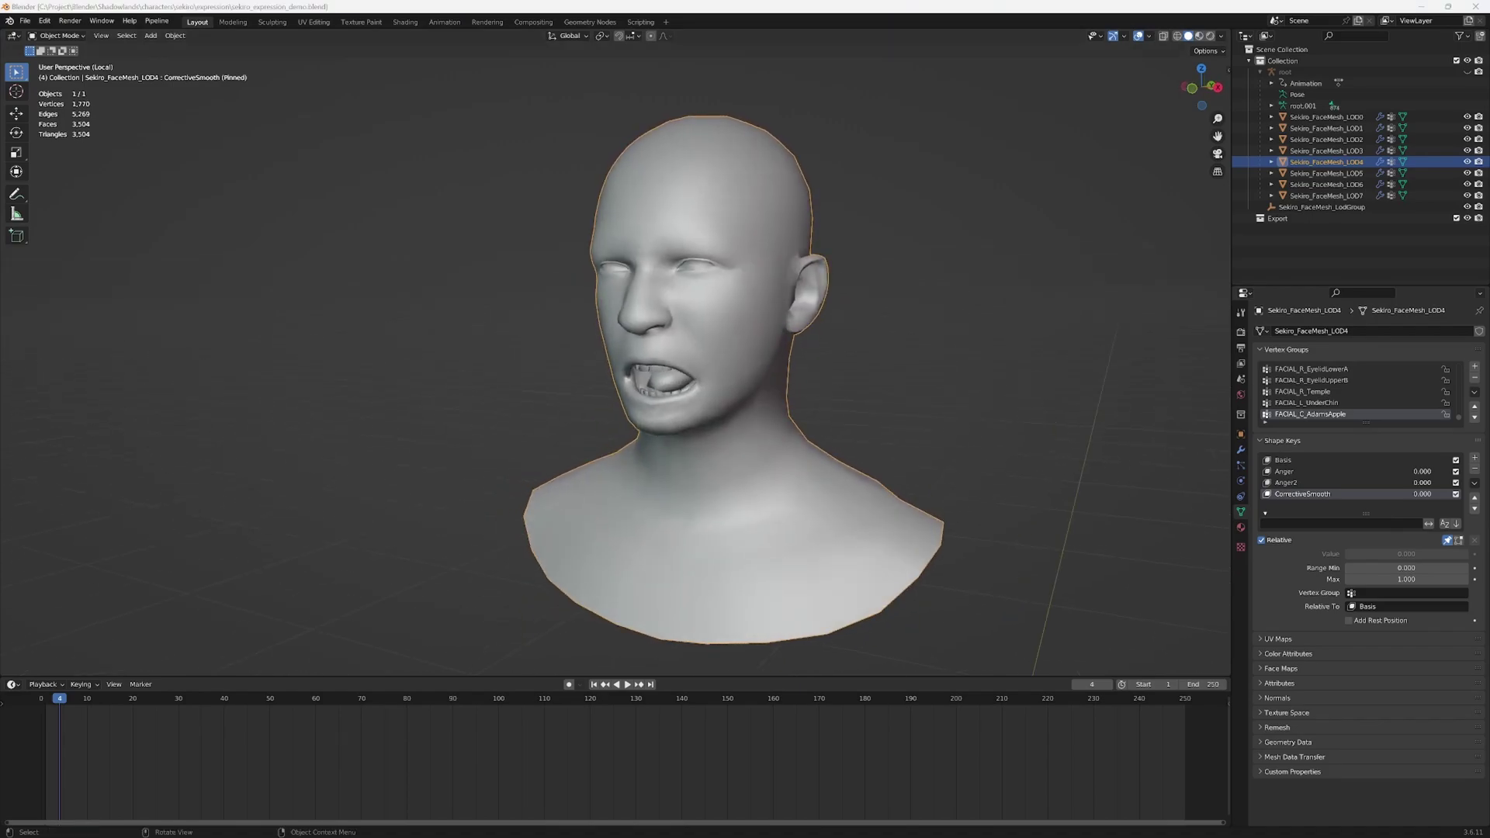
click(997, 375)
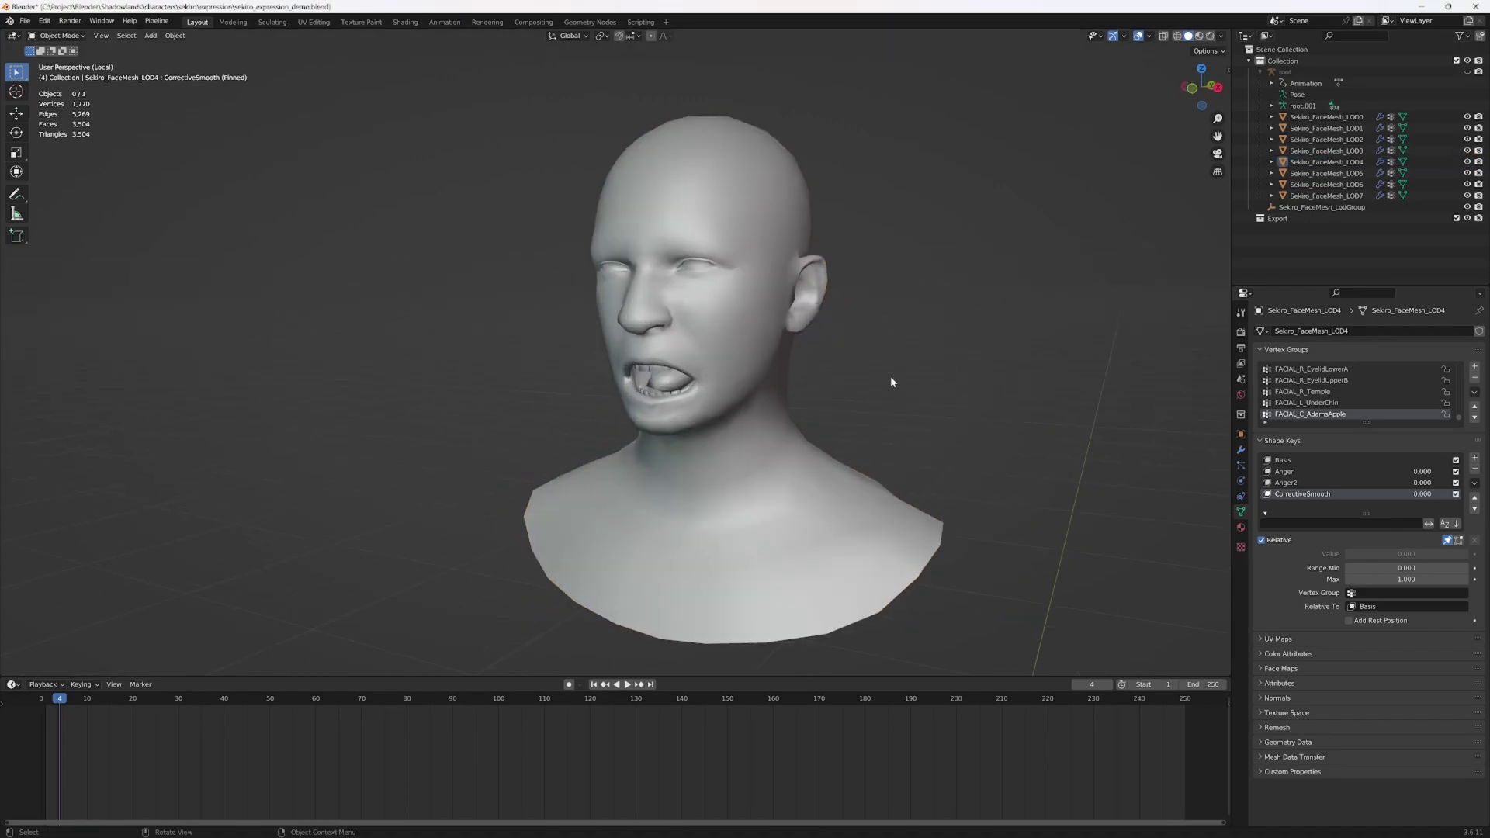
middle_drag(891, 372, 929, 365)
click(715, 297)
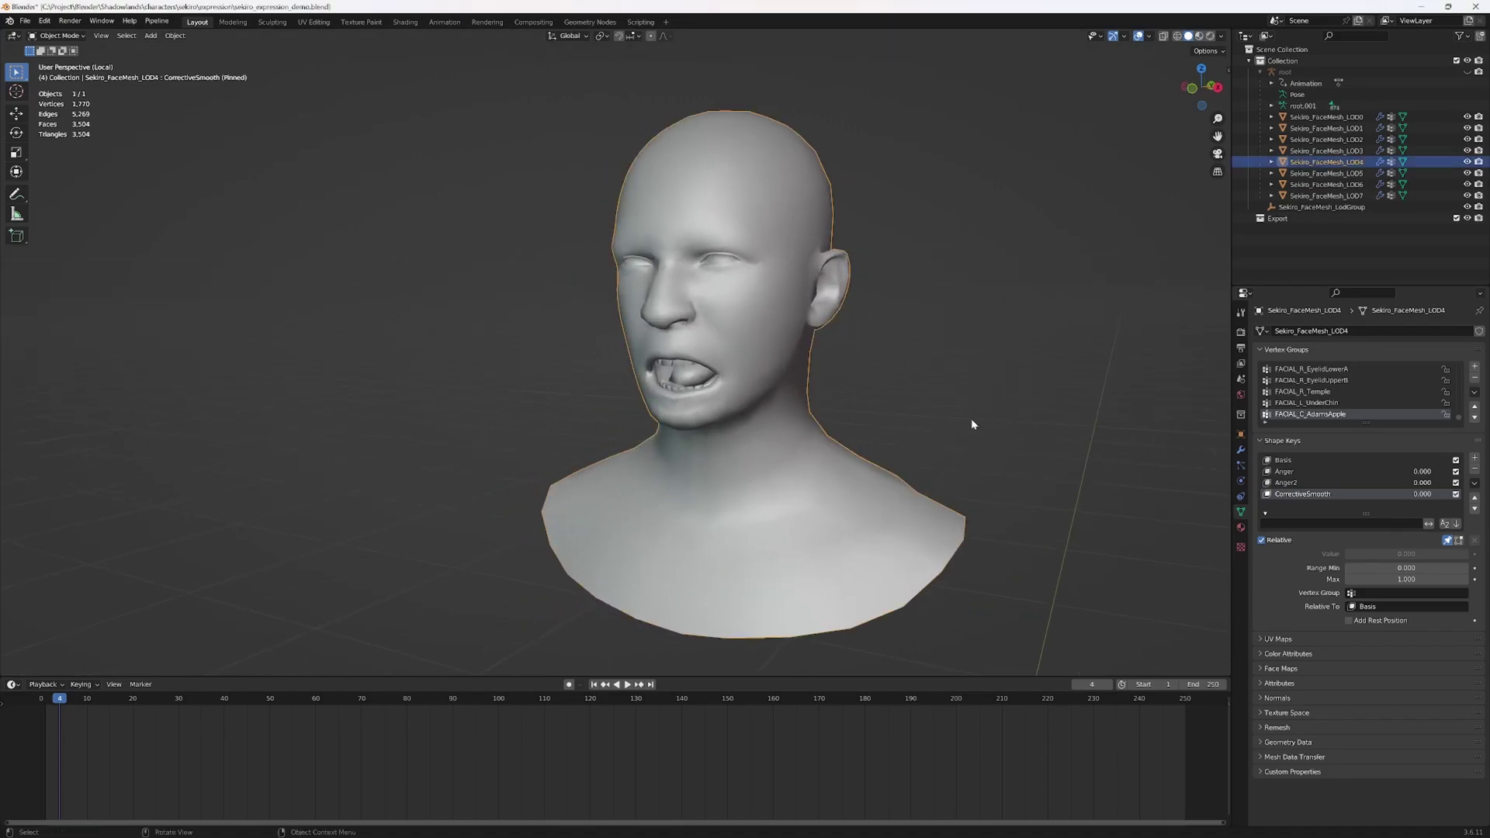
Remove the armature and Corrective Smooth modifiers from Sekiro_FaceMesh_LOD4
click(1241, 450)
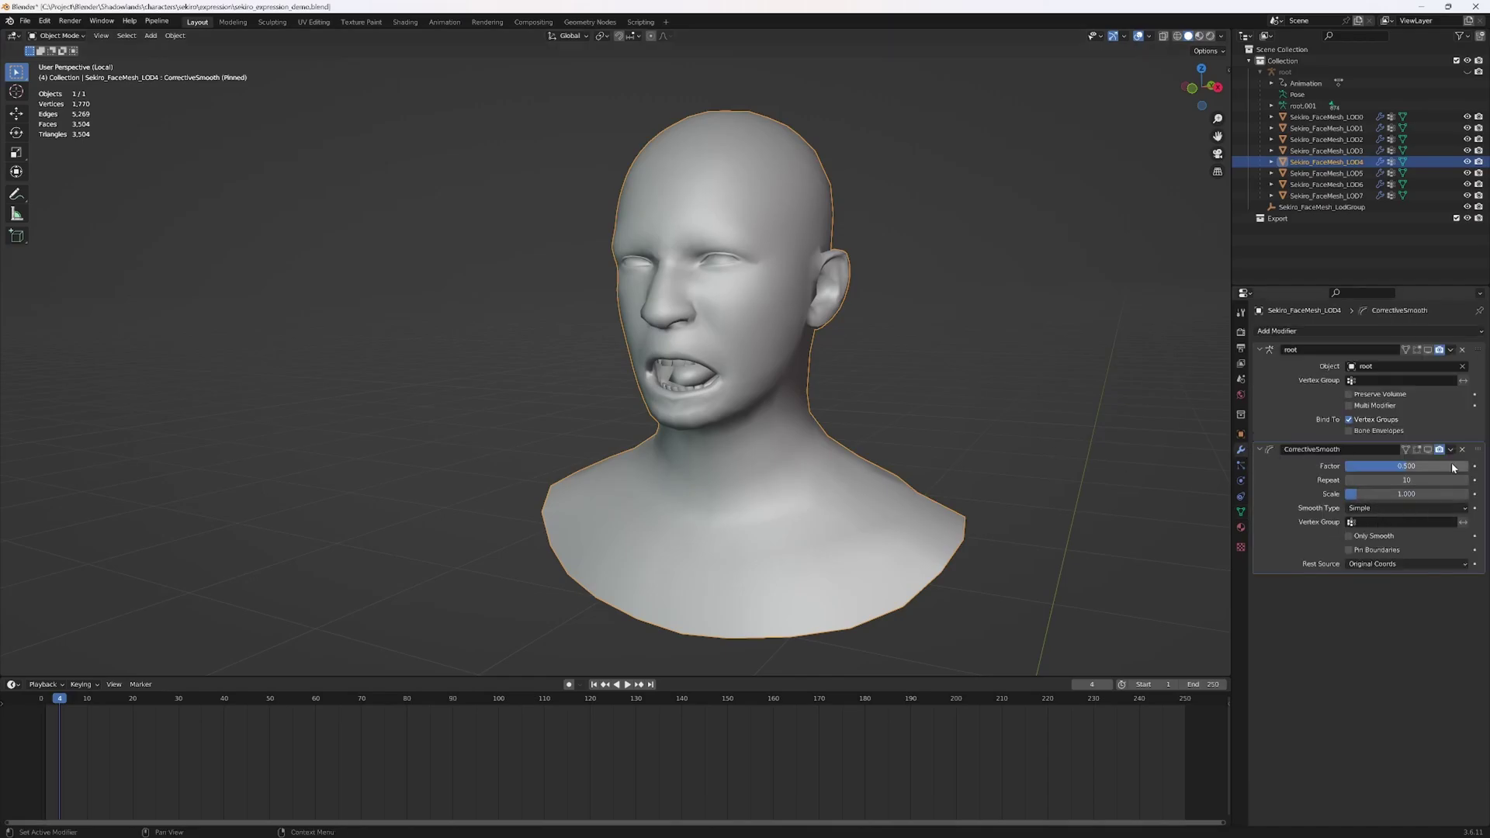
click(1463, 350)
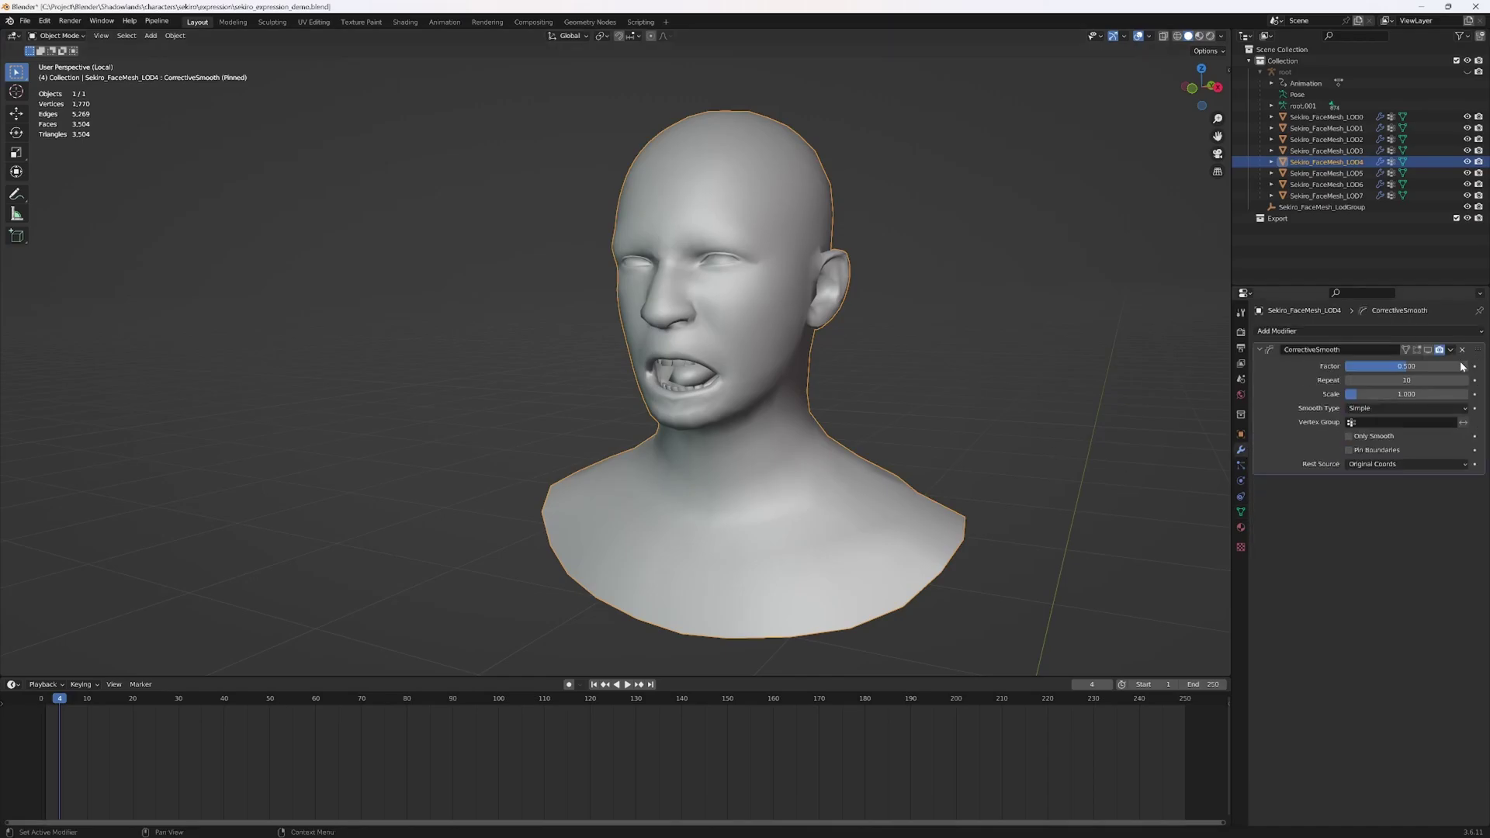
click(1463, 350)
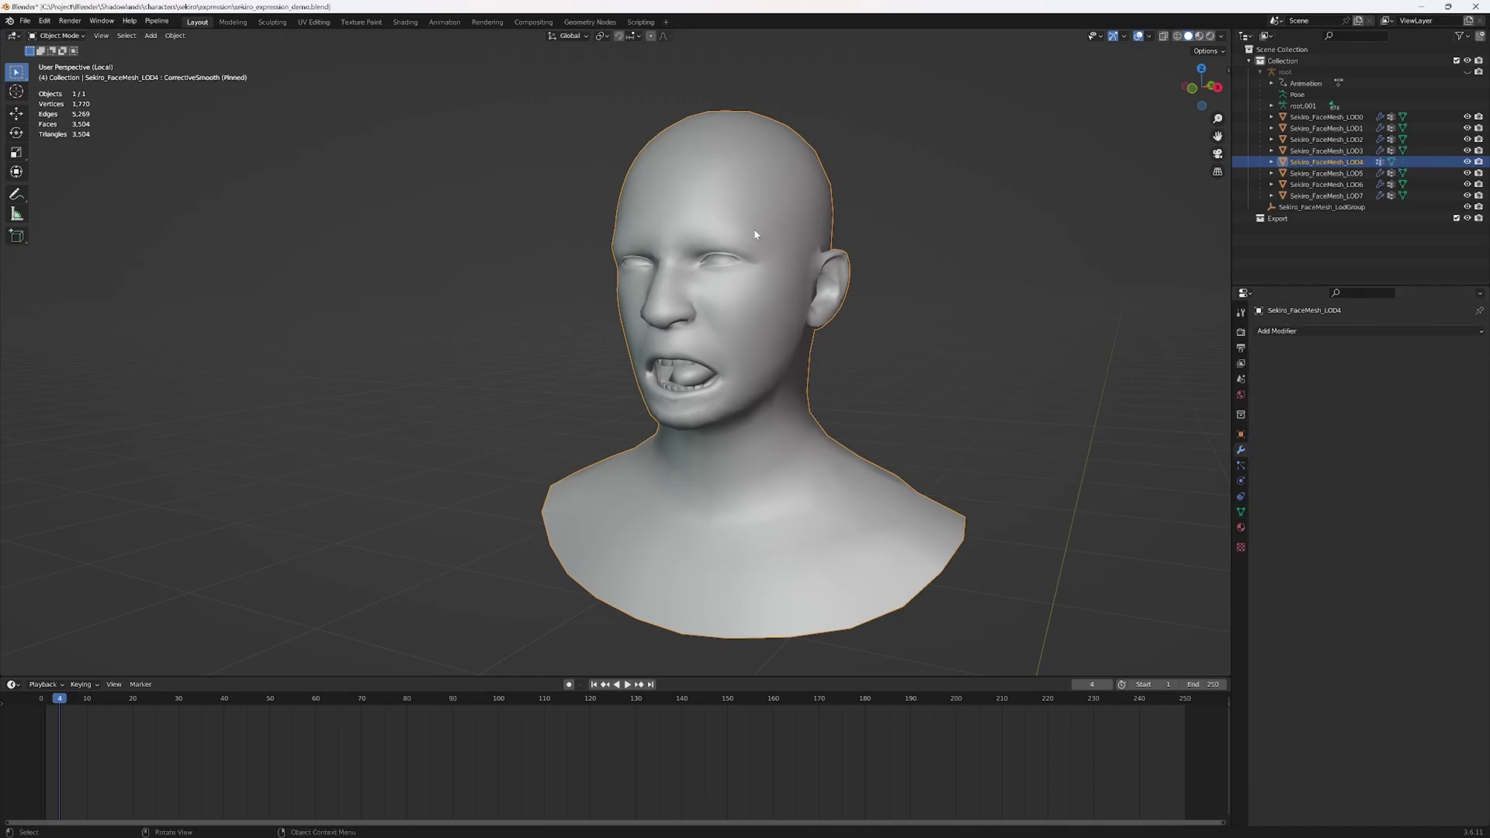
Clear the head mesh's parent while keeping its transformation, and apply its rotation and scale
key(alt+p)
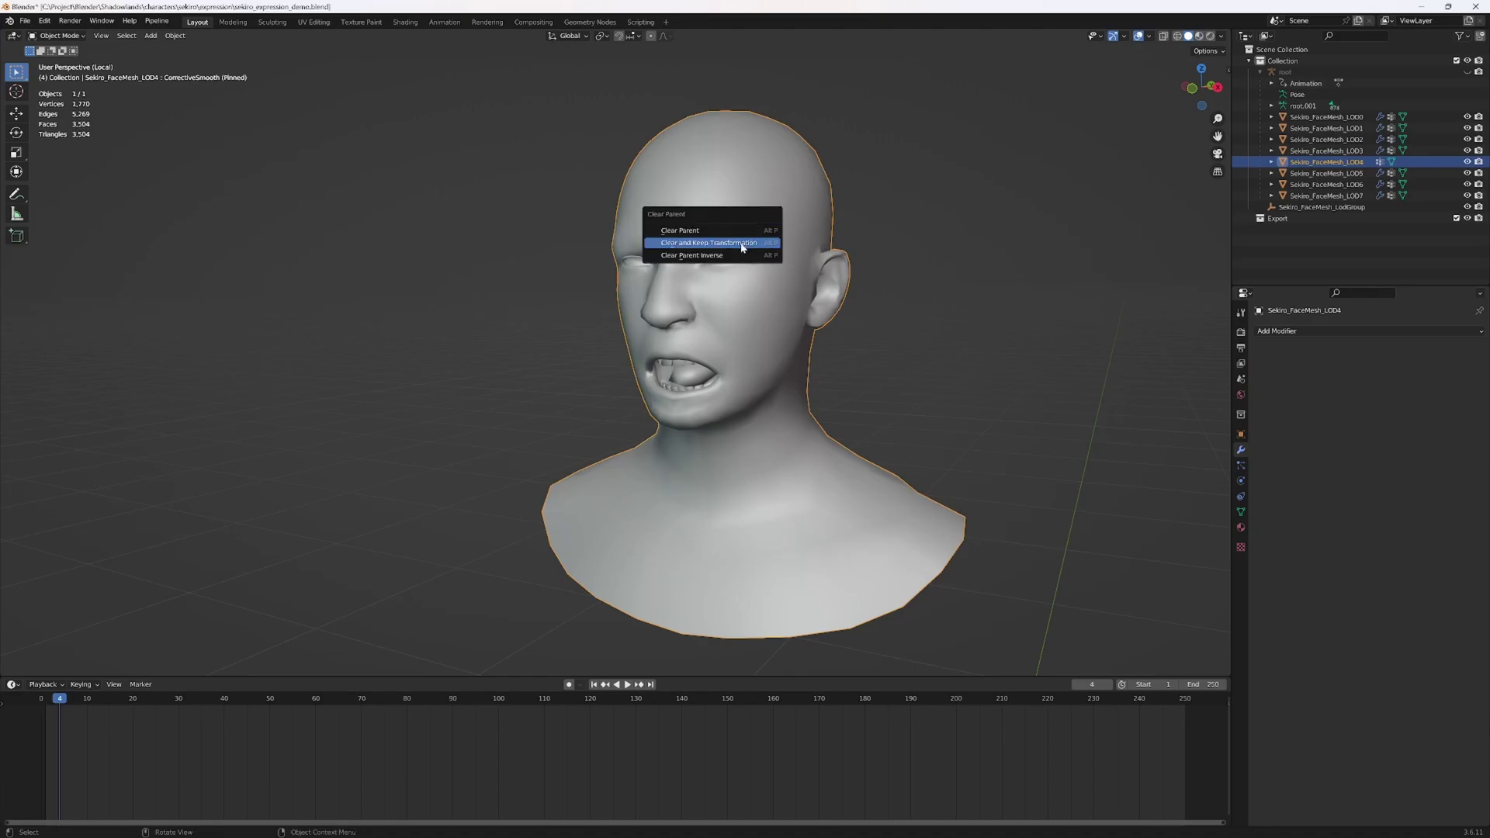
click(741, 245)
click(1240, 434)
key(ctrl+a)
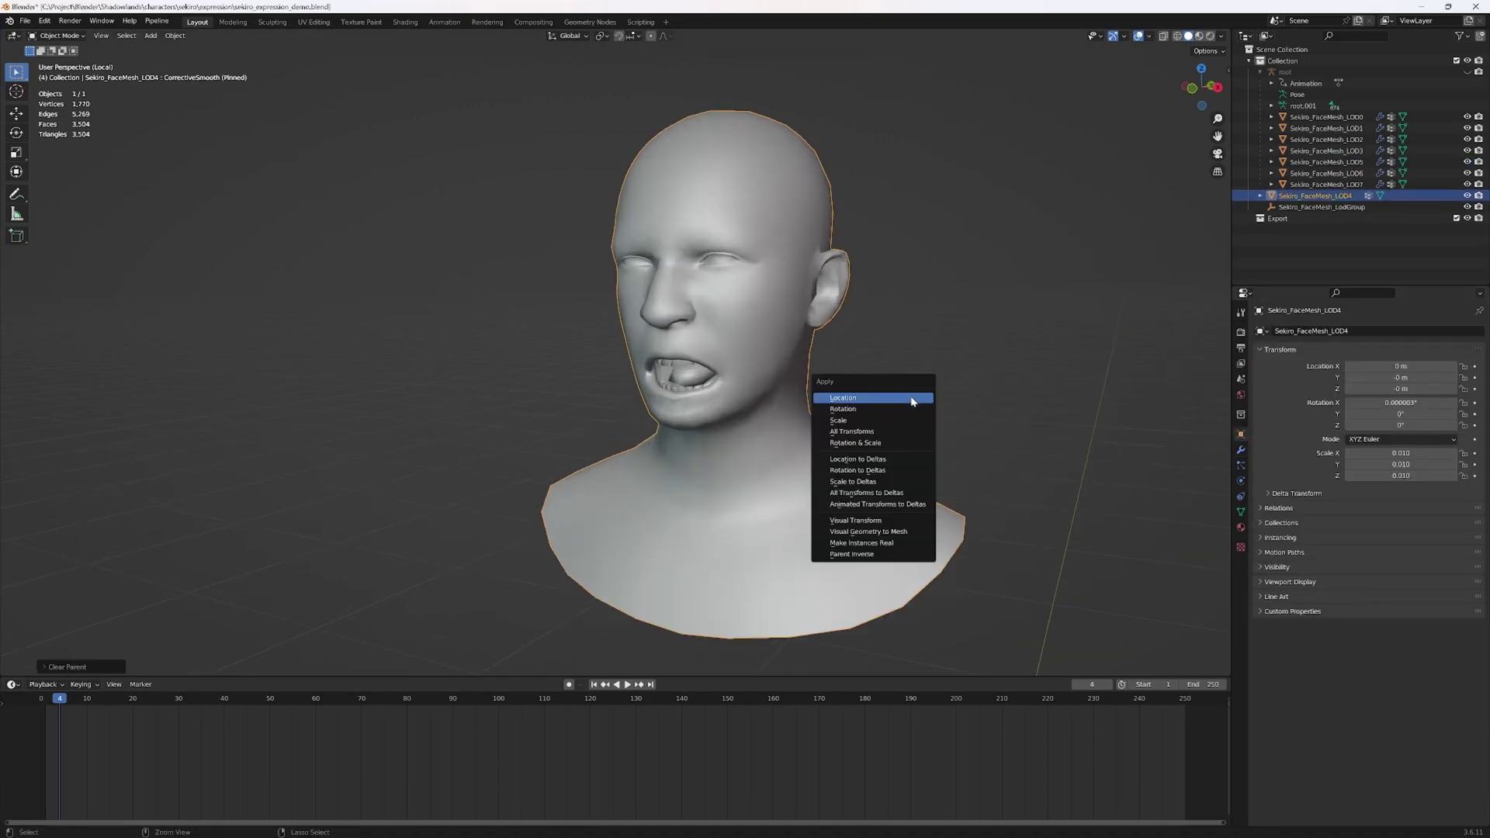
click(900, 443)
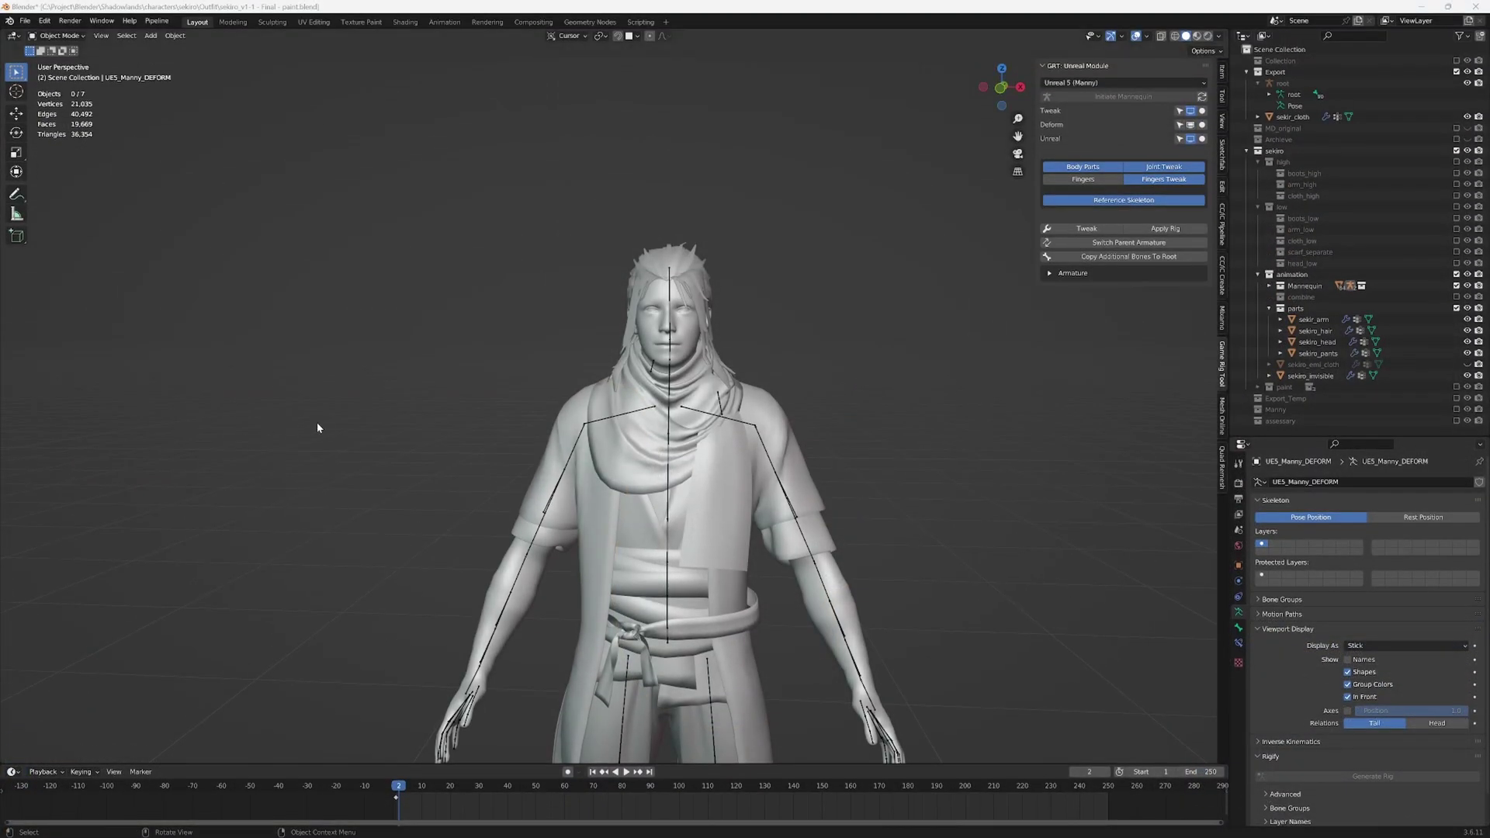
Paste the head mesh into the Sekiro outfit scene and move it about 0.55 m along X, beside the character
scroll(317, 428, down, 2)
scroll(496, 453, up, 4)
key(ctrl+v)
click(446, 403)
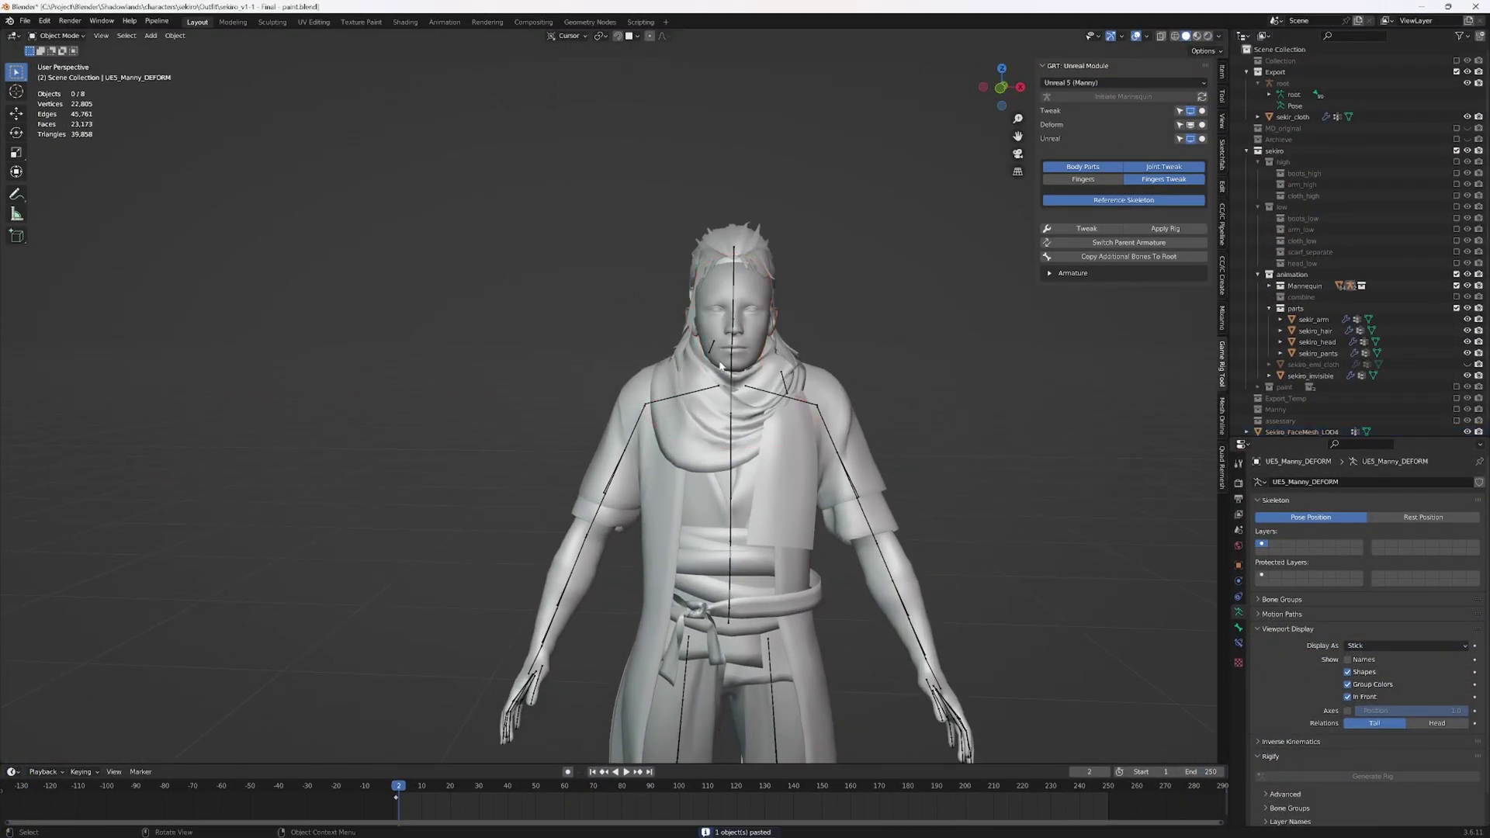
click(755, 324)
key(g)
key(x)
click(566, 349)
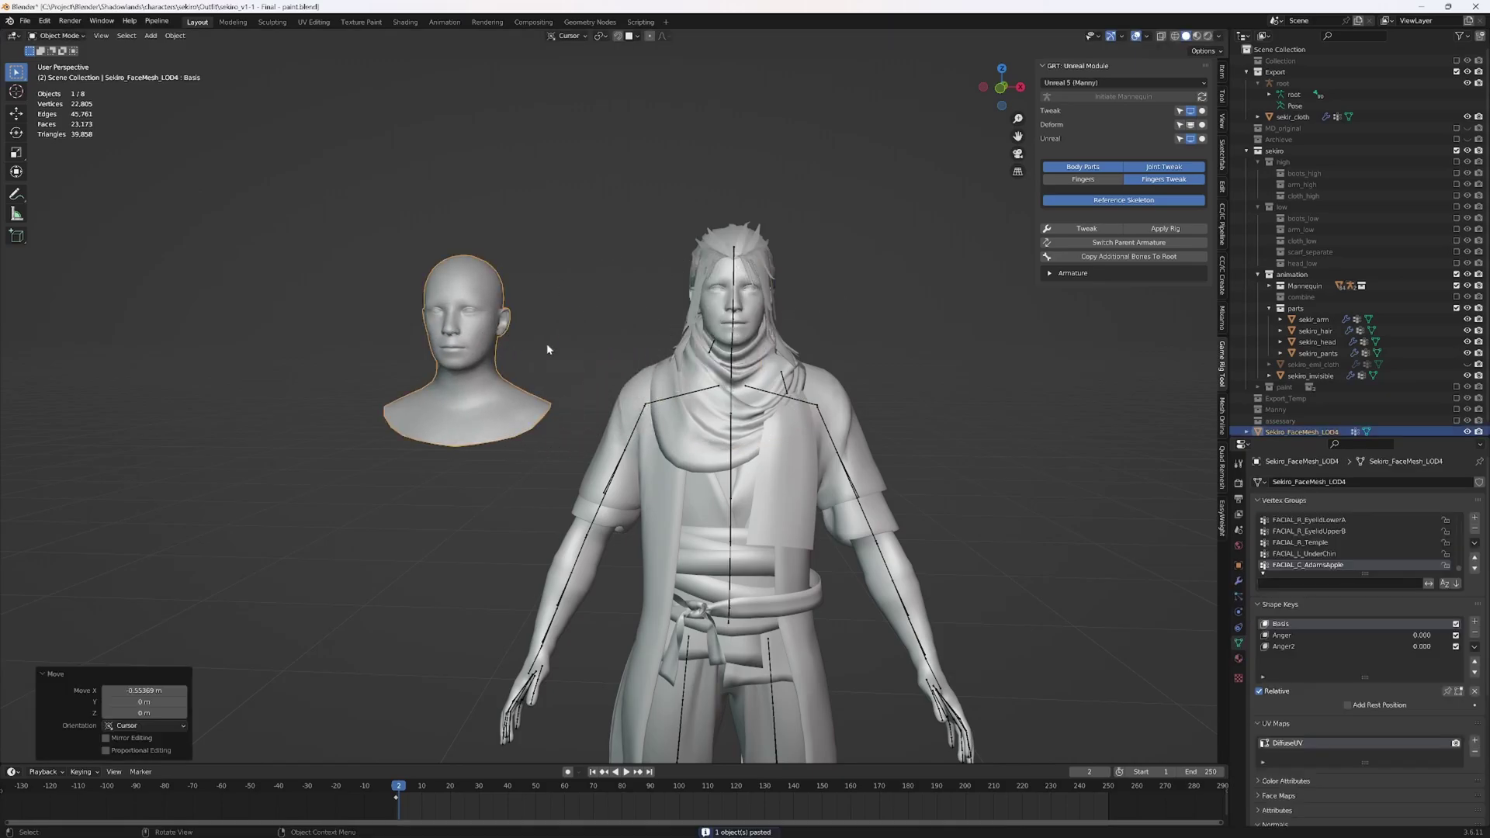
Select sekiro_head together with its armature, enter Weight Paint mode and pick the head bone
middle_drag(585, 364, 589, 374)
click(724, 336)
key(a)
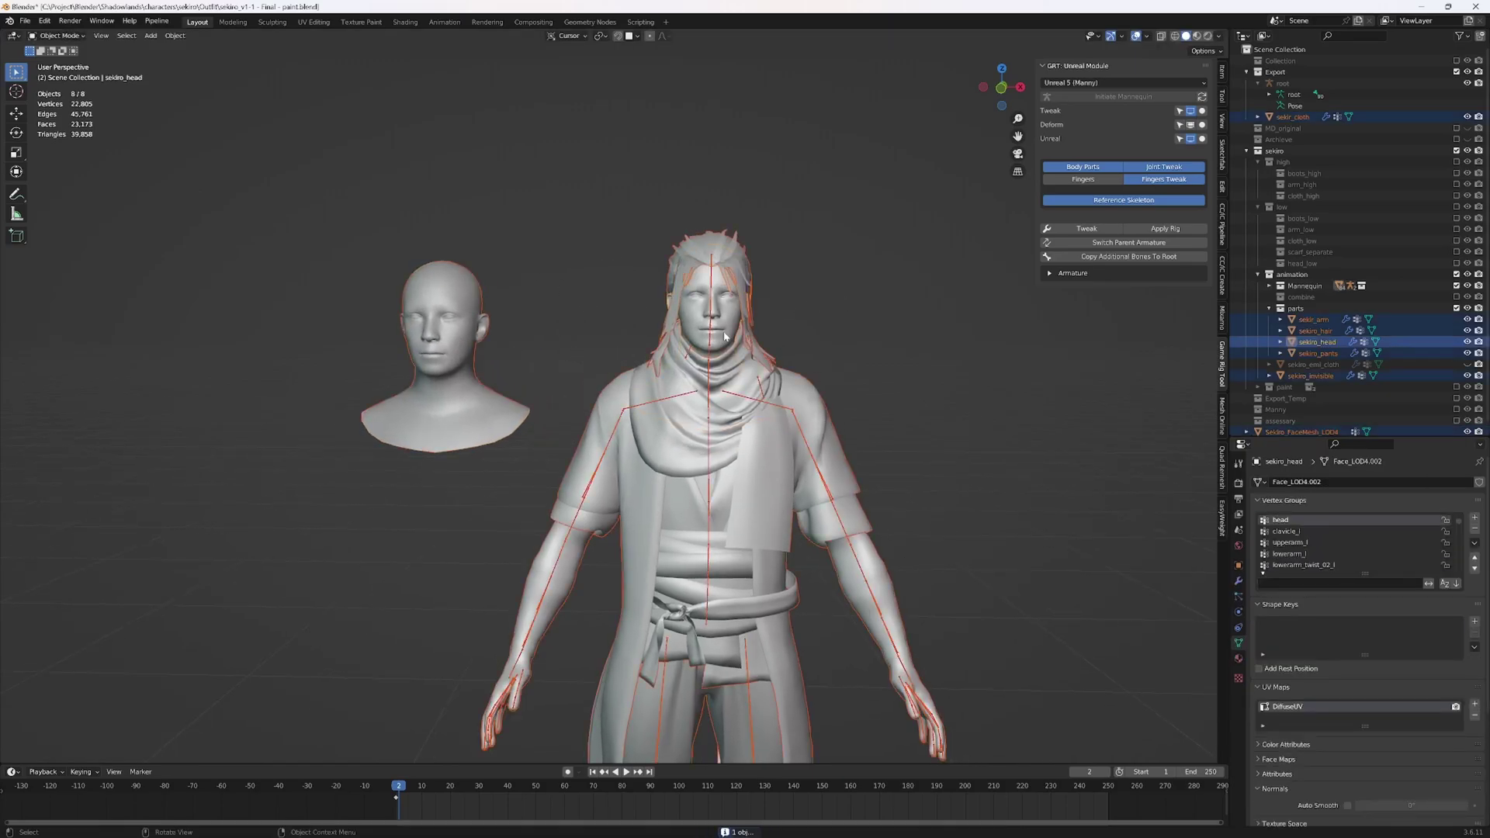
click(727, 335)
key(q)
click(726, 331)
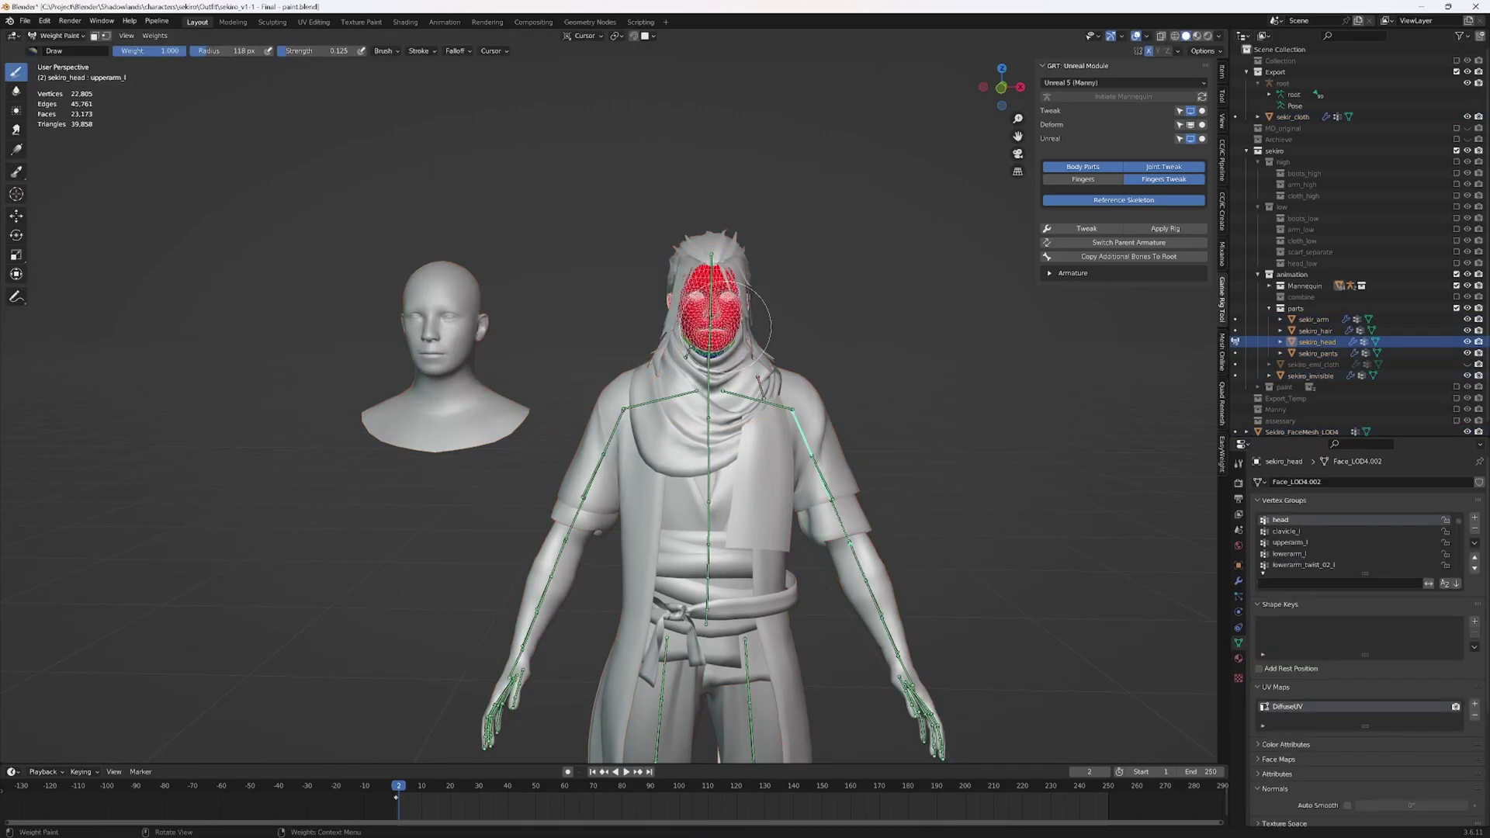
ctrl+click(713, 306)
Test-rotate the head bone from the front and from an angled view, cancelling each rotation
key(r)
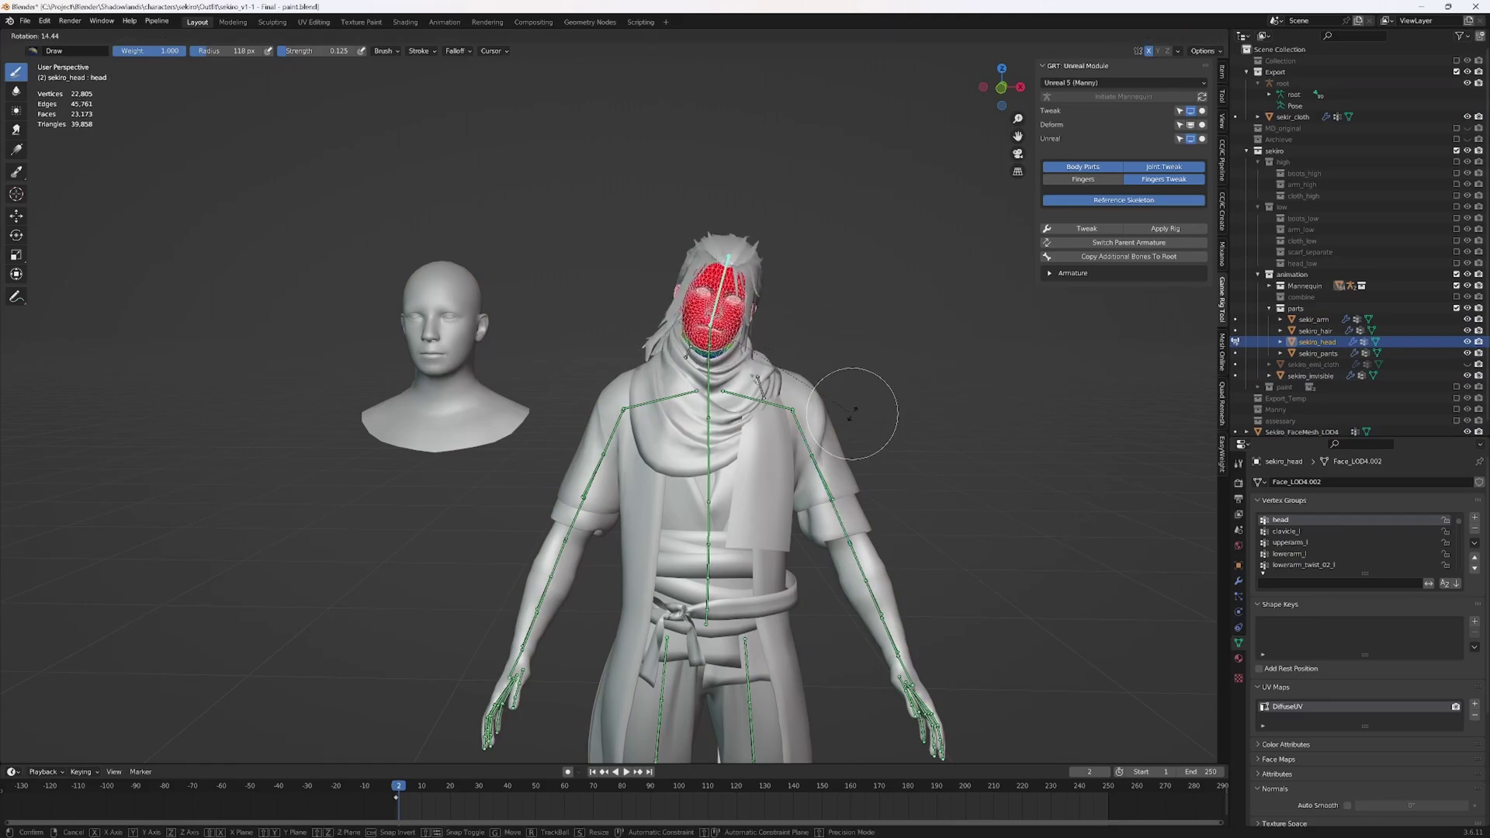
right_click(853, 413)
scroll(793, 351, up, 4)
middle_drag(776, 365, 822, 393)
scroll(825, 402, down, 3)
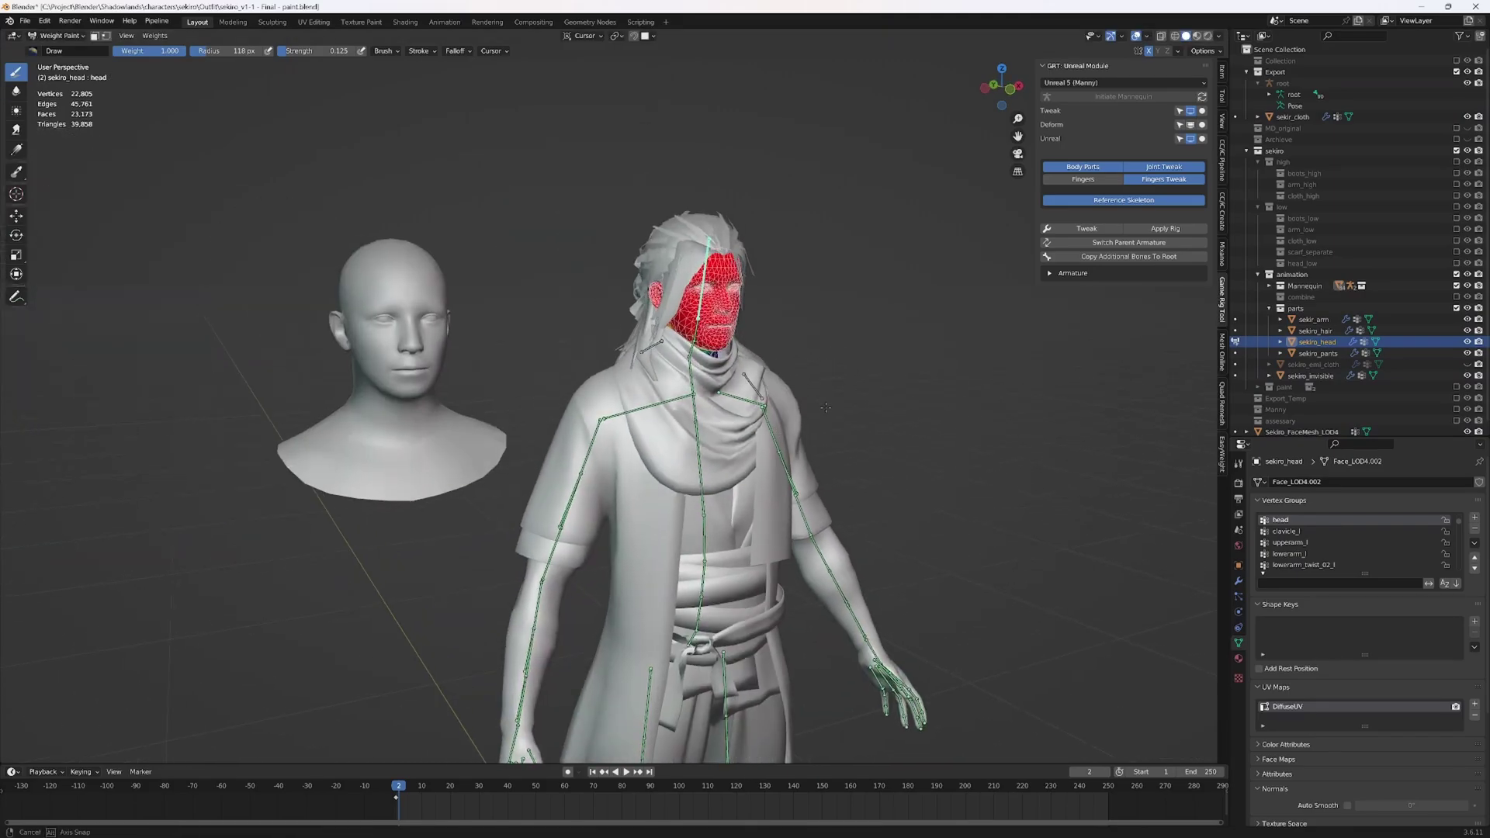
right_click(826, 408)
key(r)
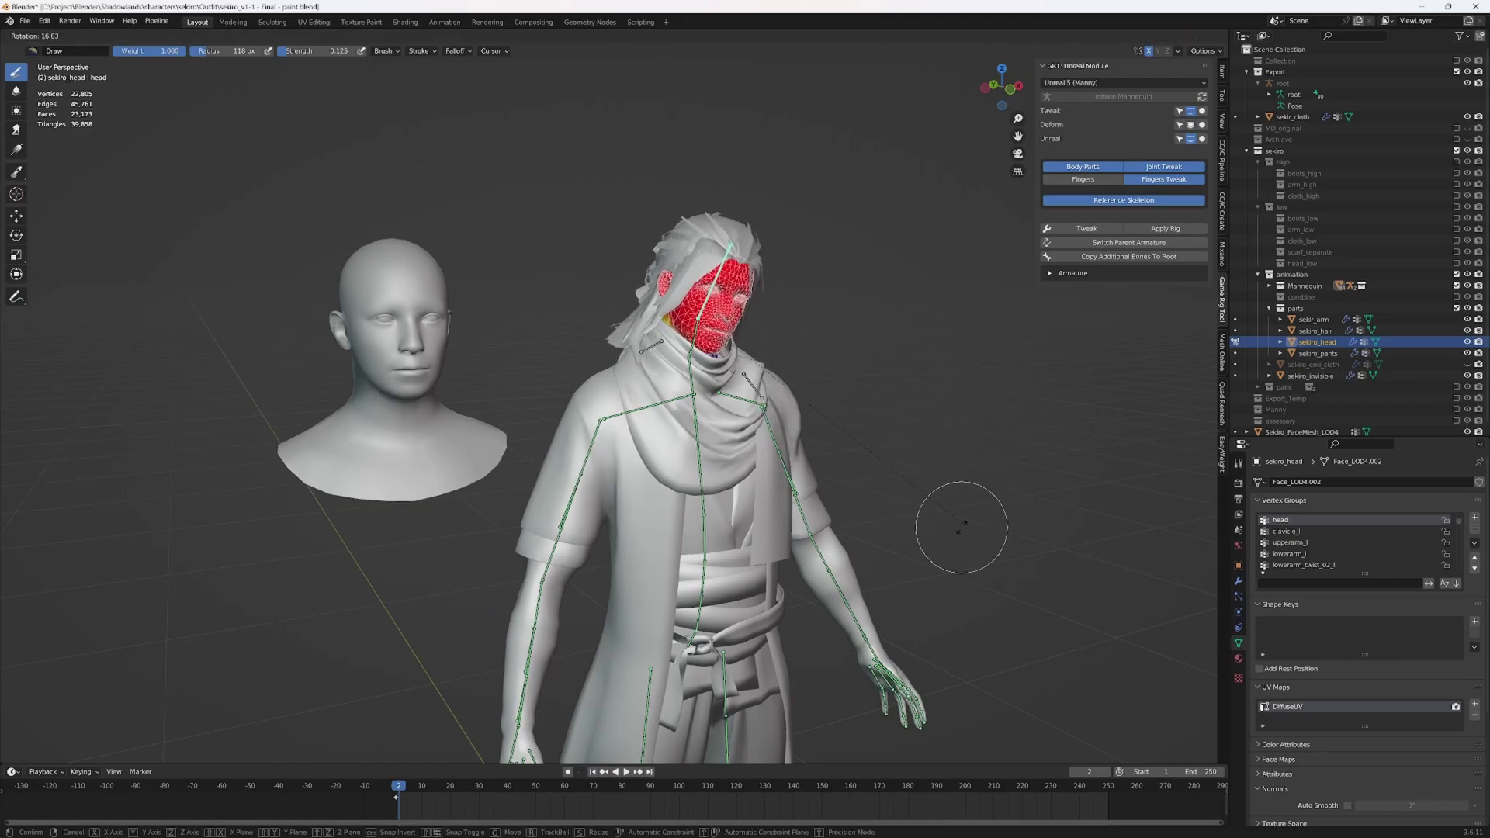
right_click(876, 322)
Return to Object Mode and select the pasted Sekiro_FaceMesh_LOD4 head
key(q)
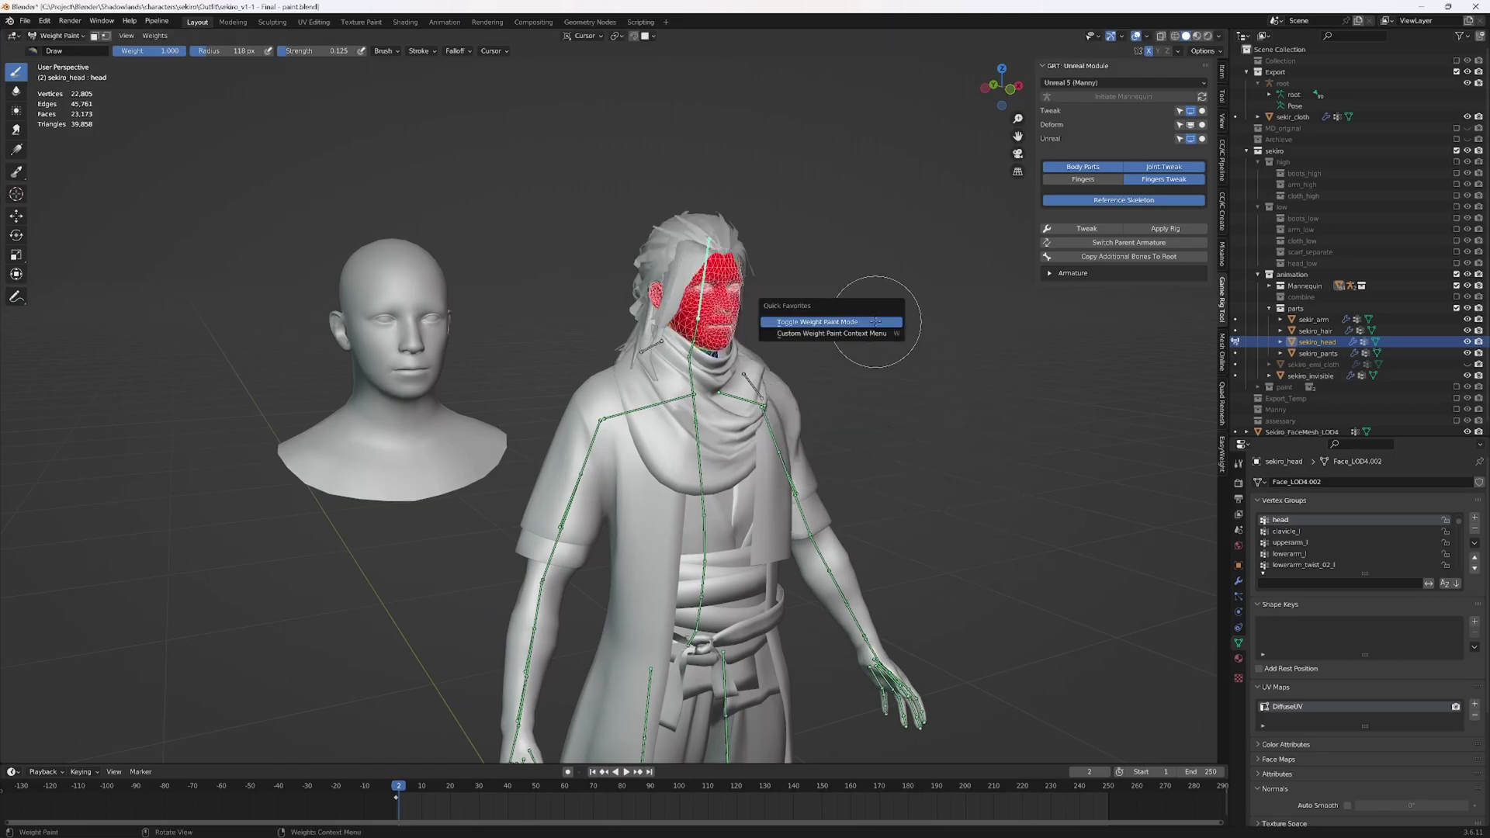
click(875, 321)
click(403, 302)
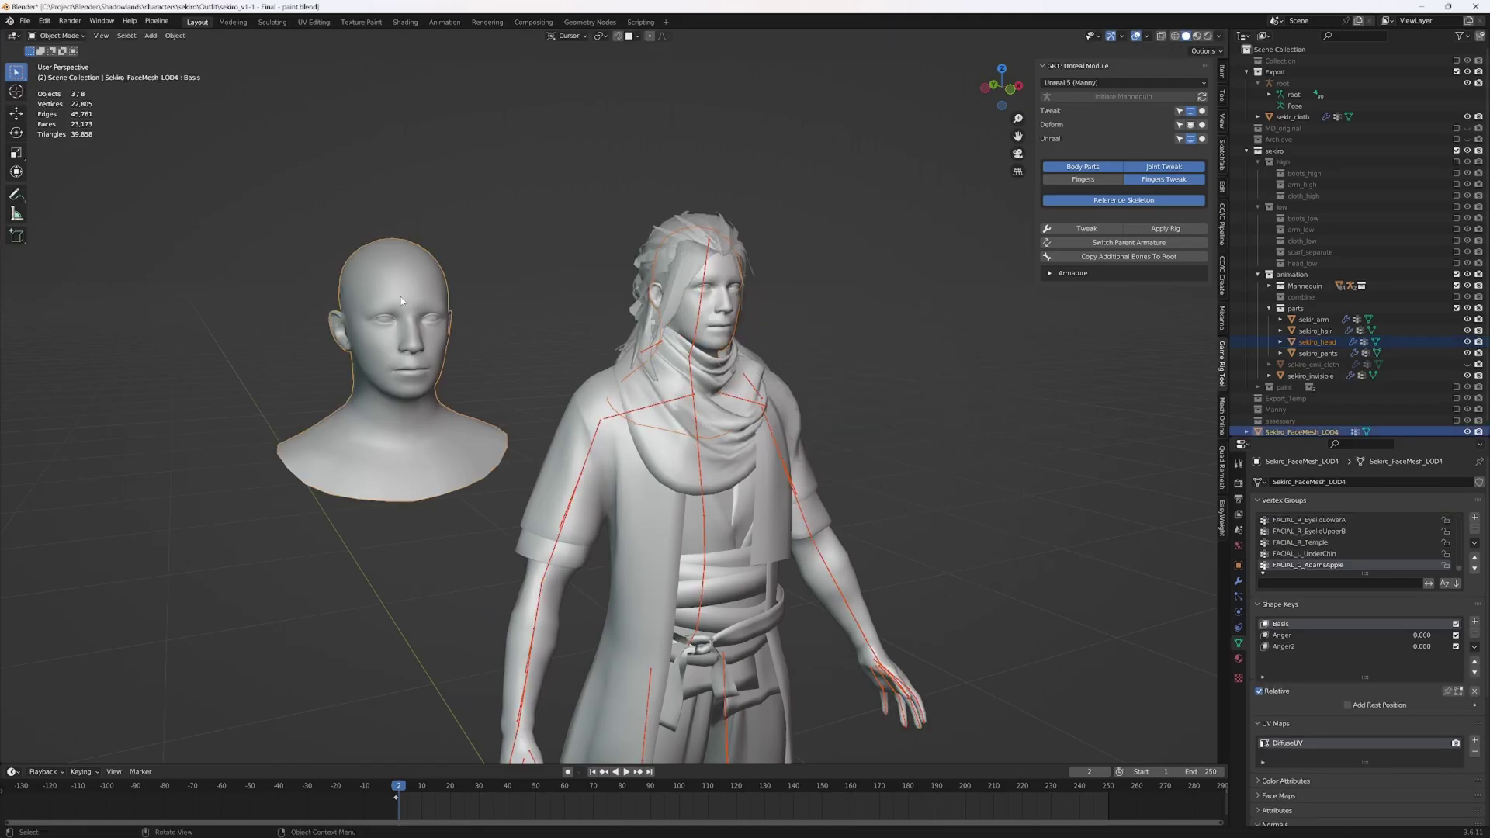
Isolate the pasted head and the rigged head in local view and select the rigged sekiro_head
key(KP_Divide)
middle_drag(399, 295, 590, 377)
shift+middle_drag(590, 378, 721, 426)
scroll(638, 469, up, 3)
click(793, 289)
scroll(794, 295, down, 1)
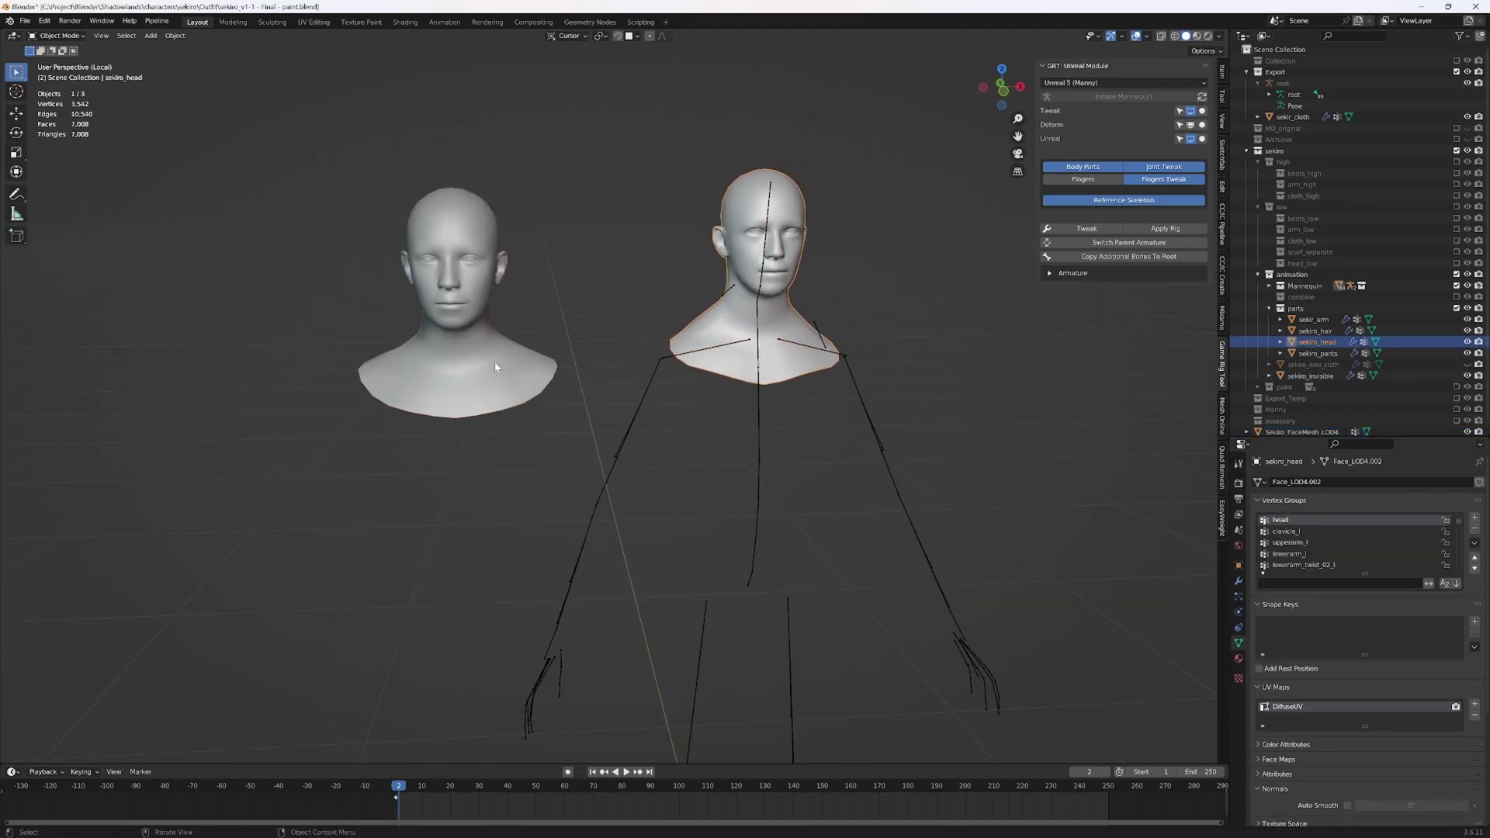
Add the pasted head to the selection and compare both heads' wireframe topology in Edit Mode, returning to Object Mode
shift+click(477, 373)
key(Tab)
middle_drag(477, 372, 650, 452)
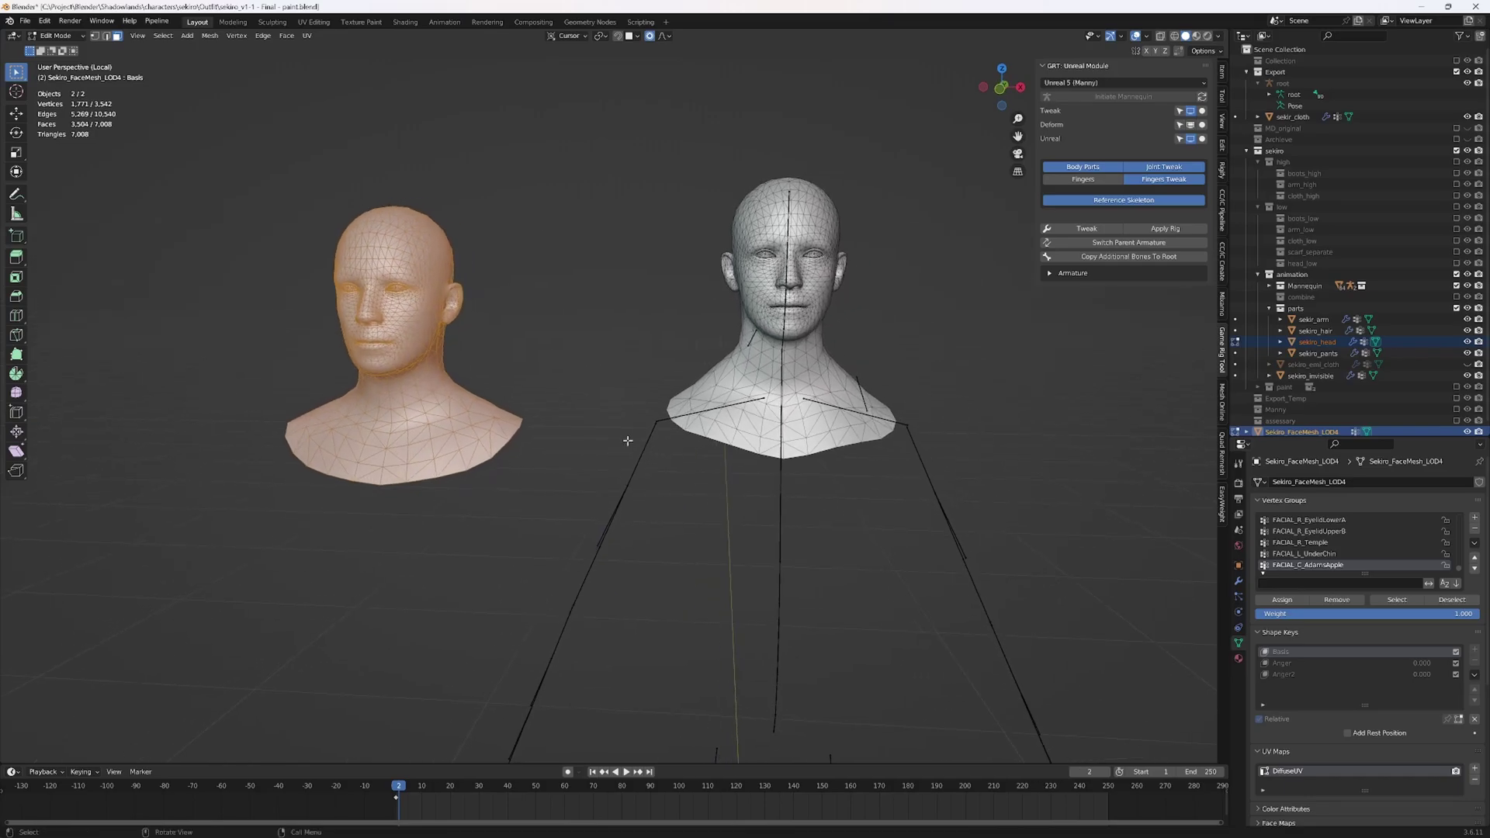
scroll(627, 441, down, 1)
key(Tab)
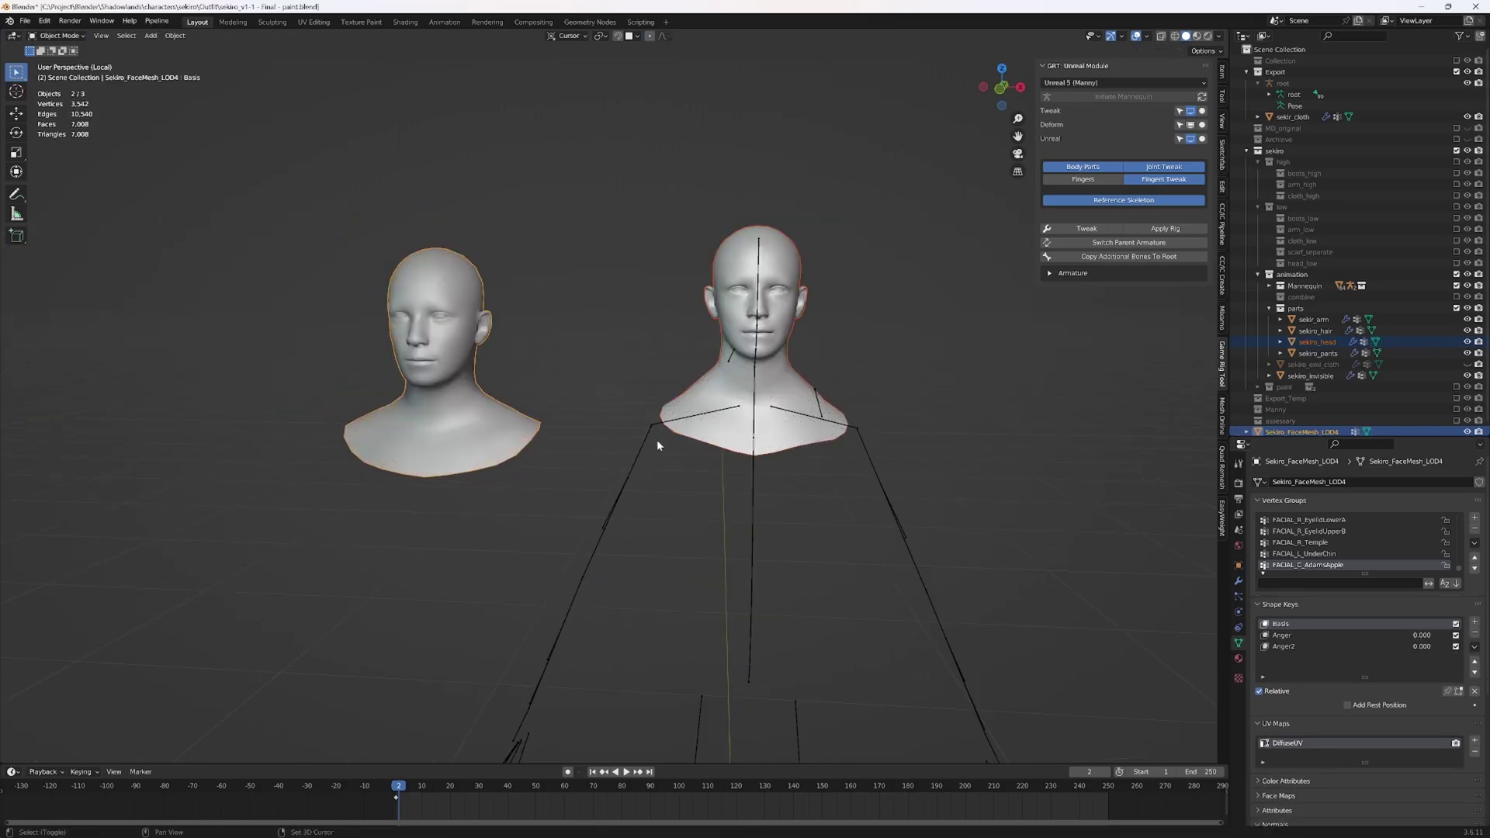
middle_drag(656, 441, 653, 455)
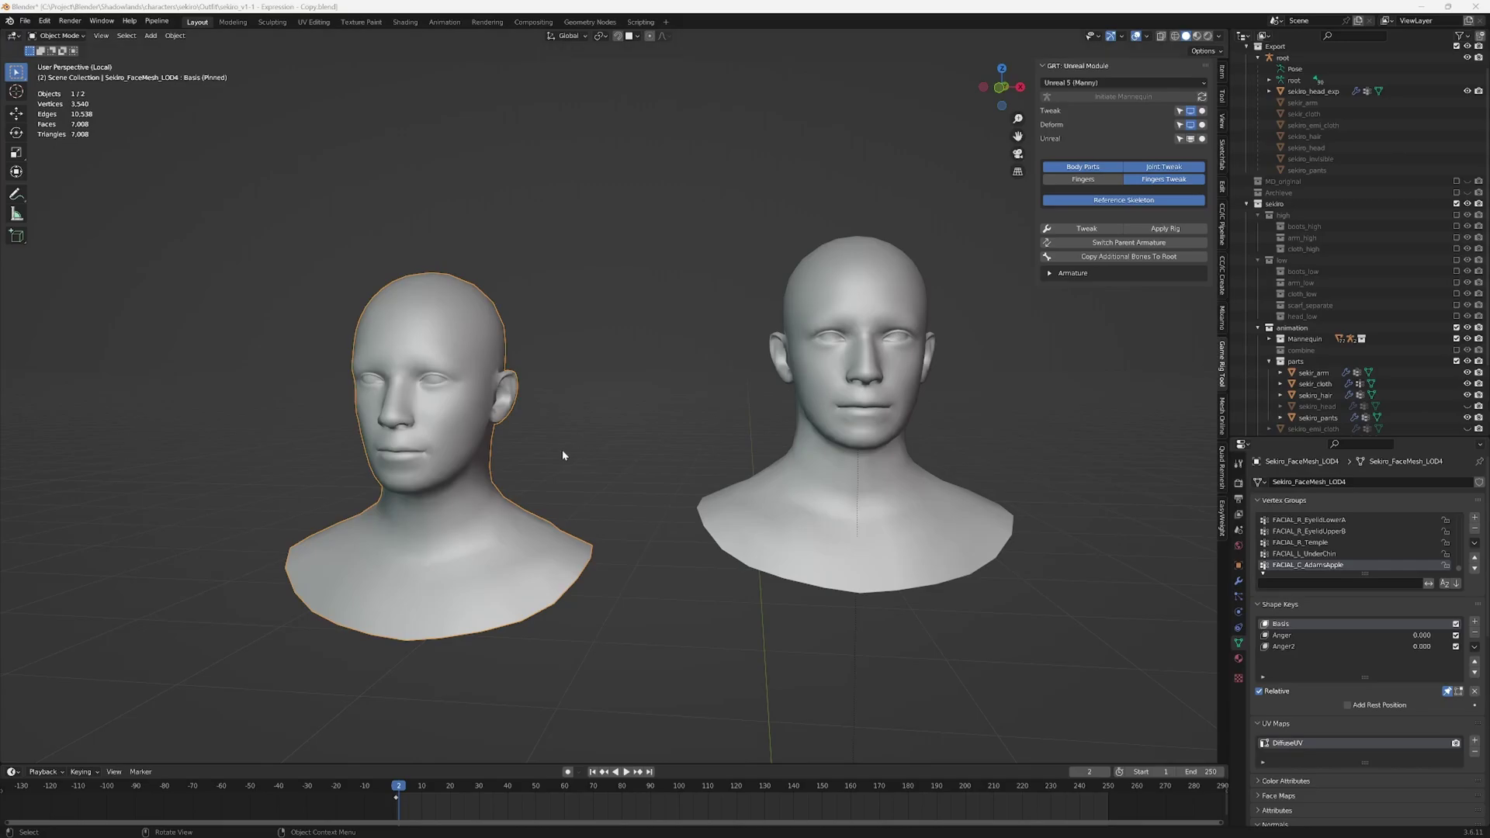
Transfer the Anger shape key from Sekiro_FaceMesh_LOD4 to the rigged sekiro_head_exp
shift+middle_drag(669, 492, 674, 469)
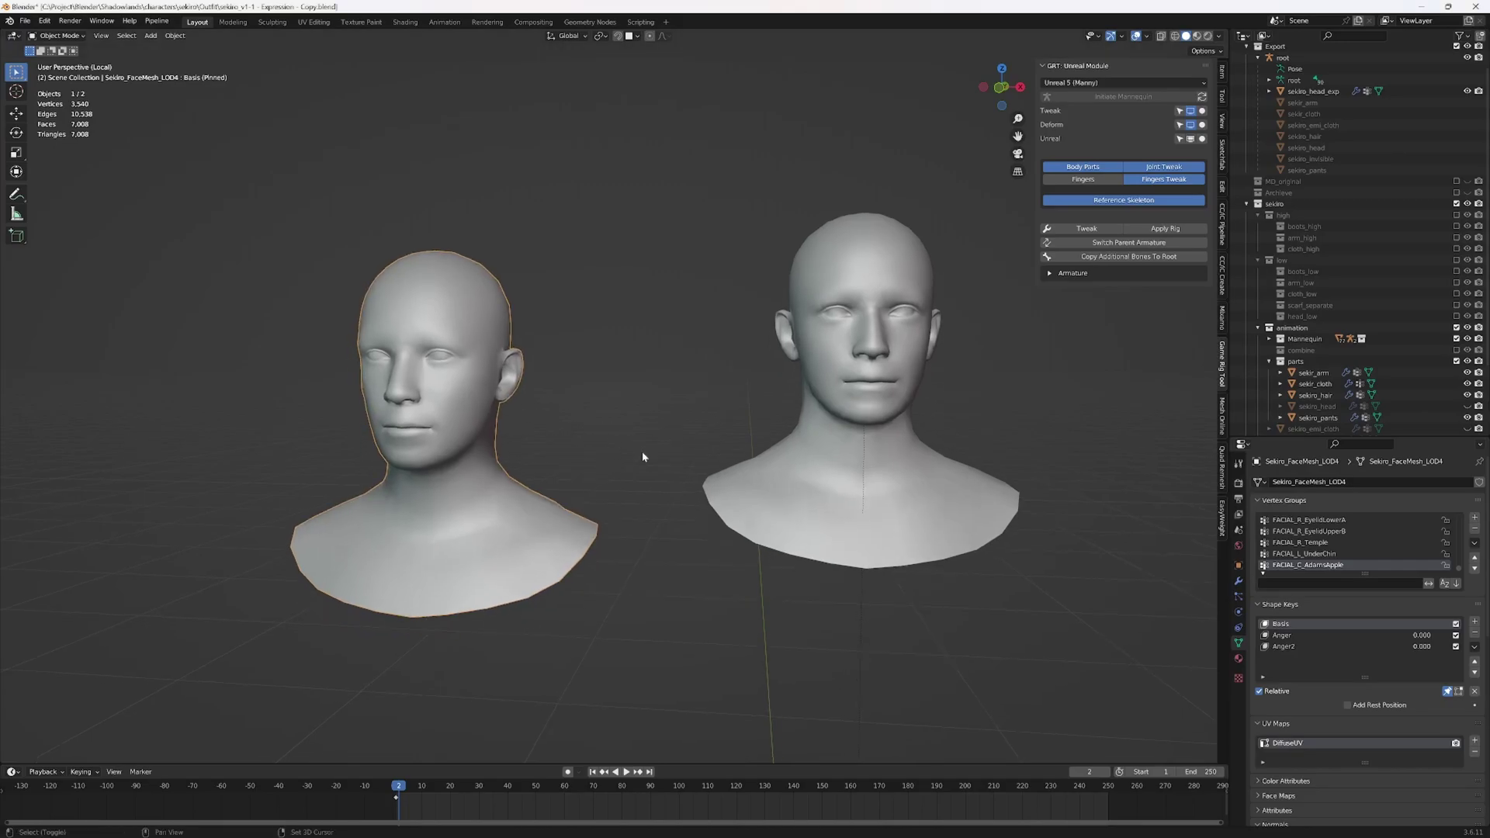
click(1300, 636)
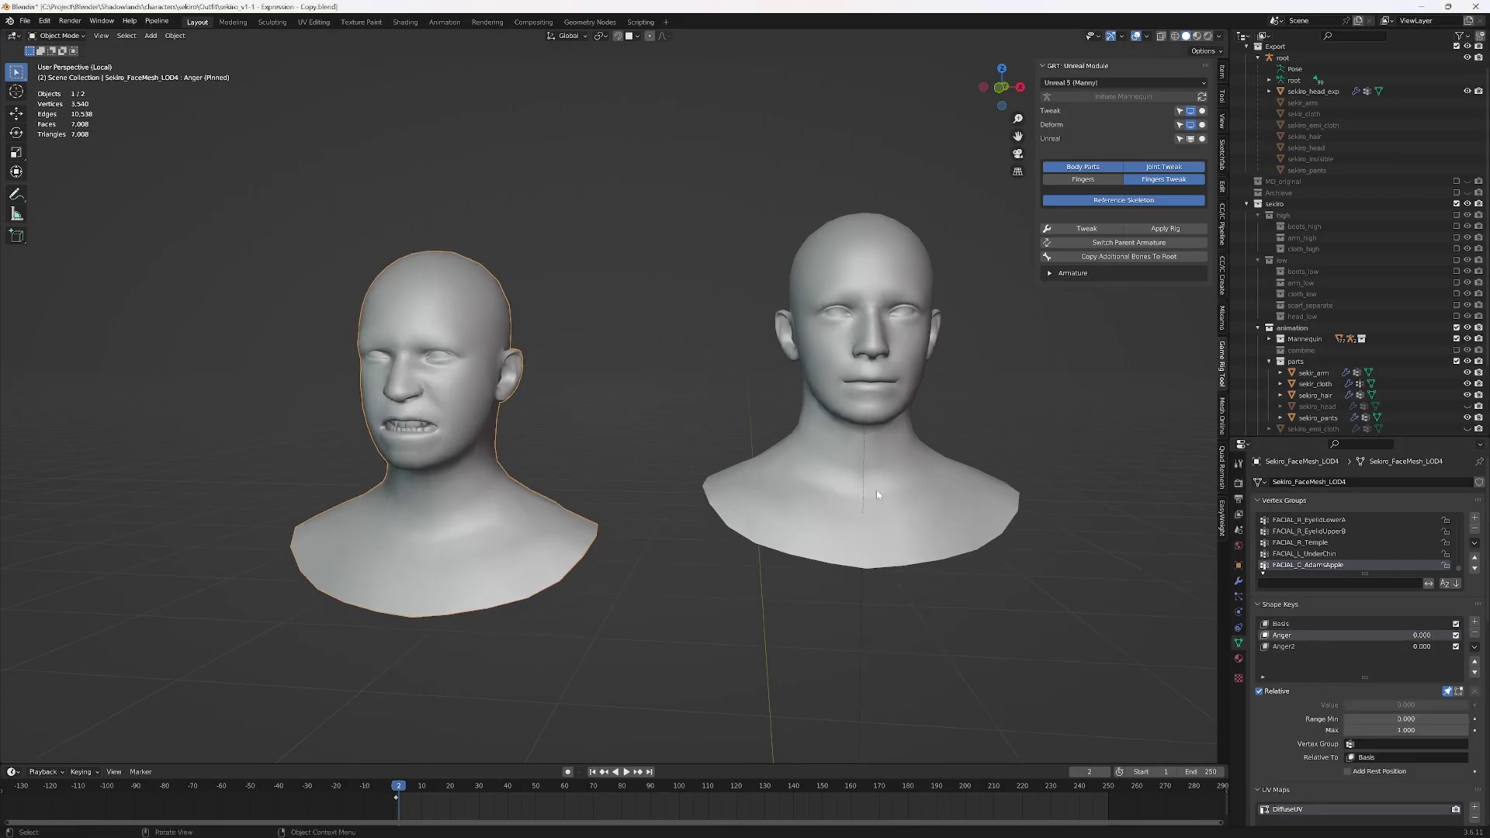
shift+click(868, 382)
ctrl+scroll(1052, 505, down, 1)
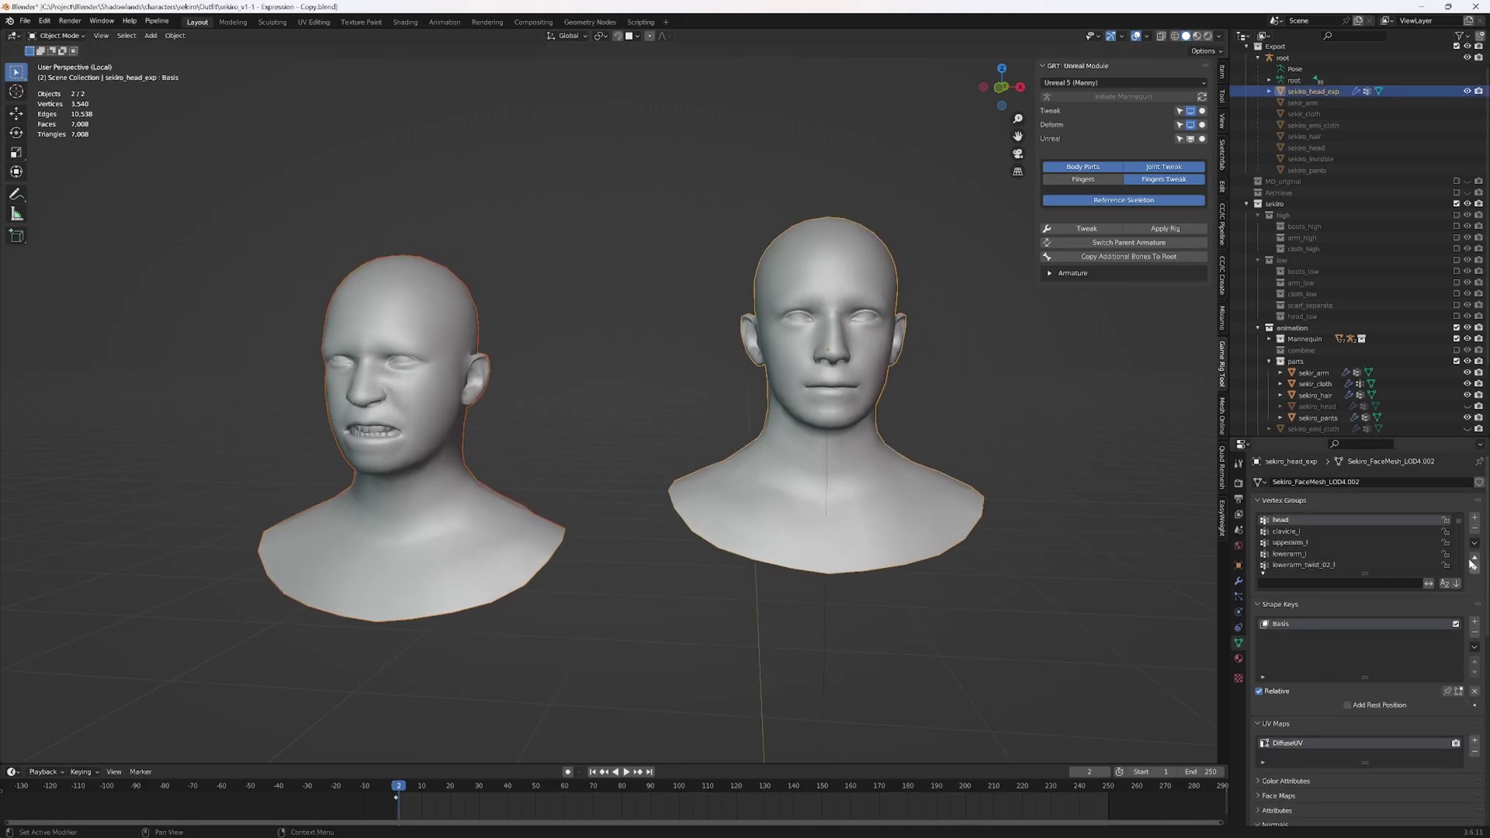
click(1475, 650)
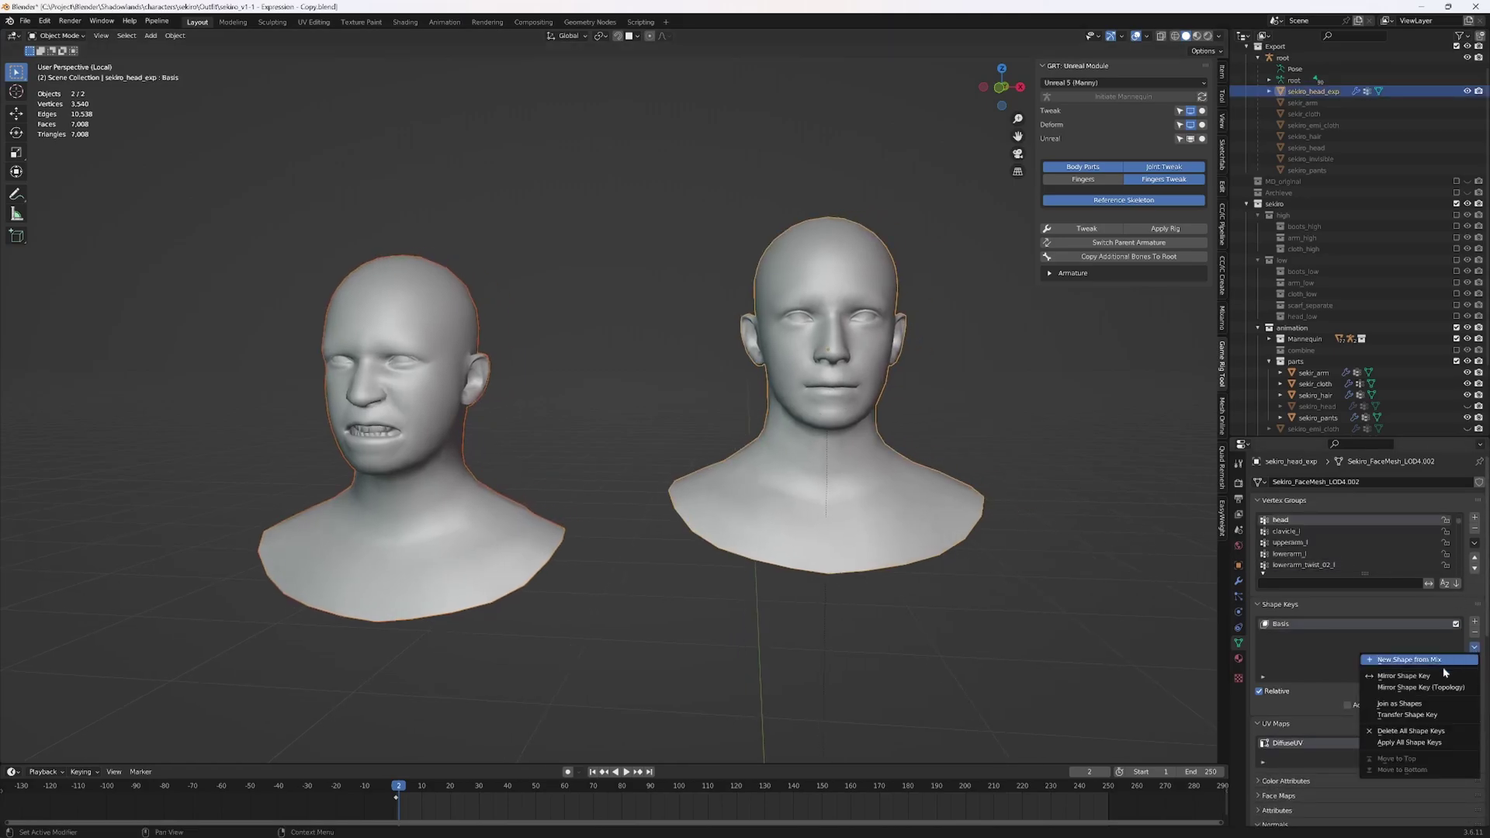
click(1419, 717)
middle_drag(1068, 564, 1031, 498)
Transfer the Anger2 shape key from Sekiro_FaceMesh_LOD4 to sekiro_head_exp
click(449, 413)
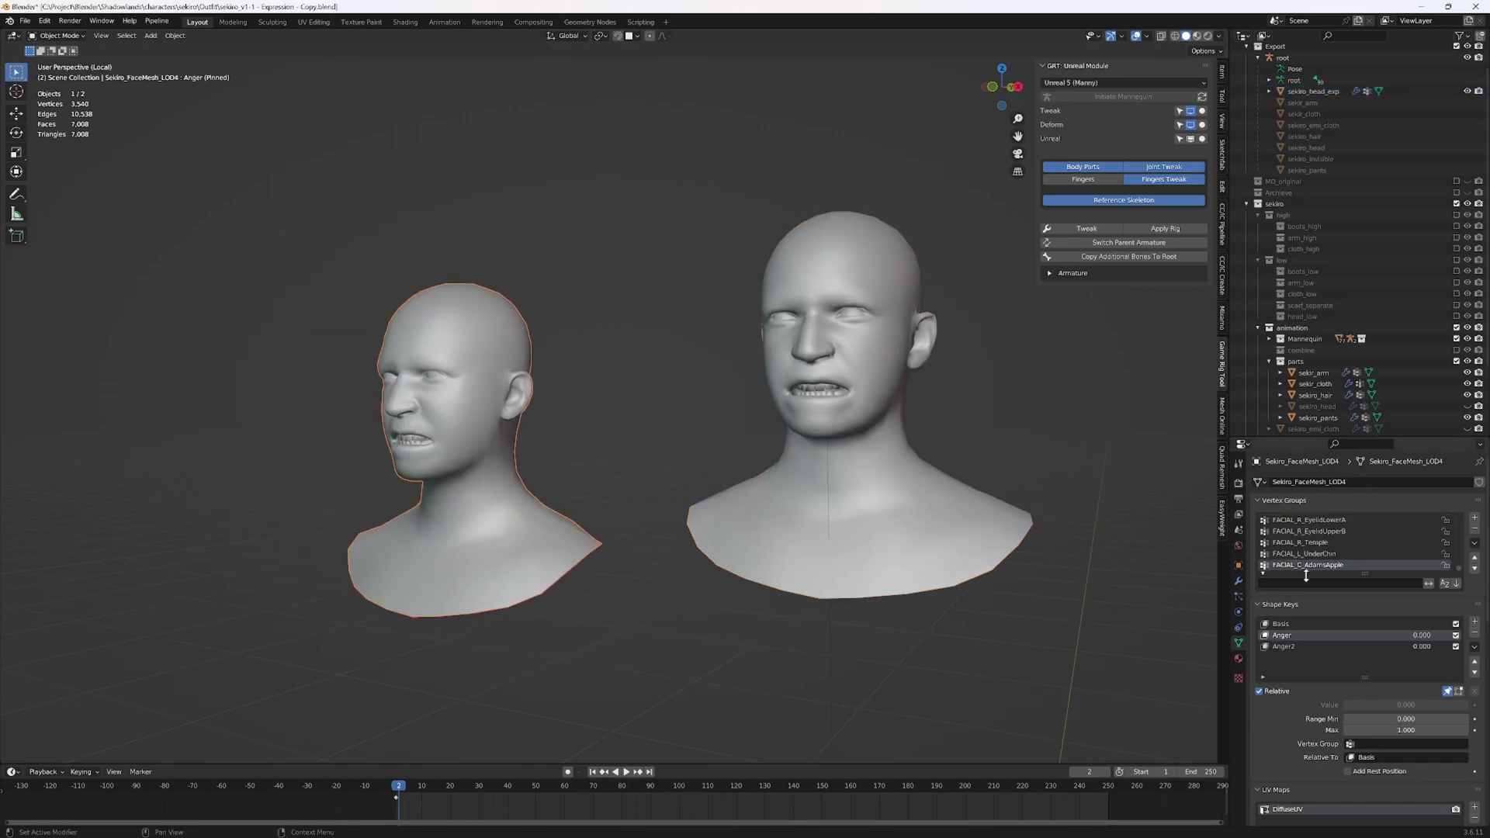
click(1287, 647)
shift+click(862, 403)
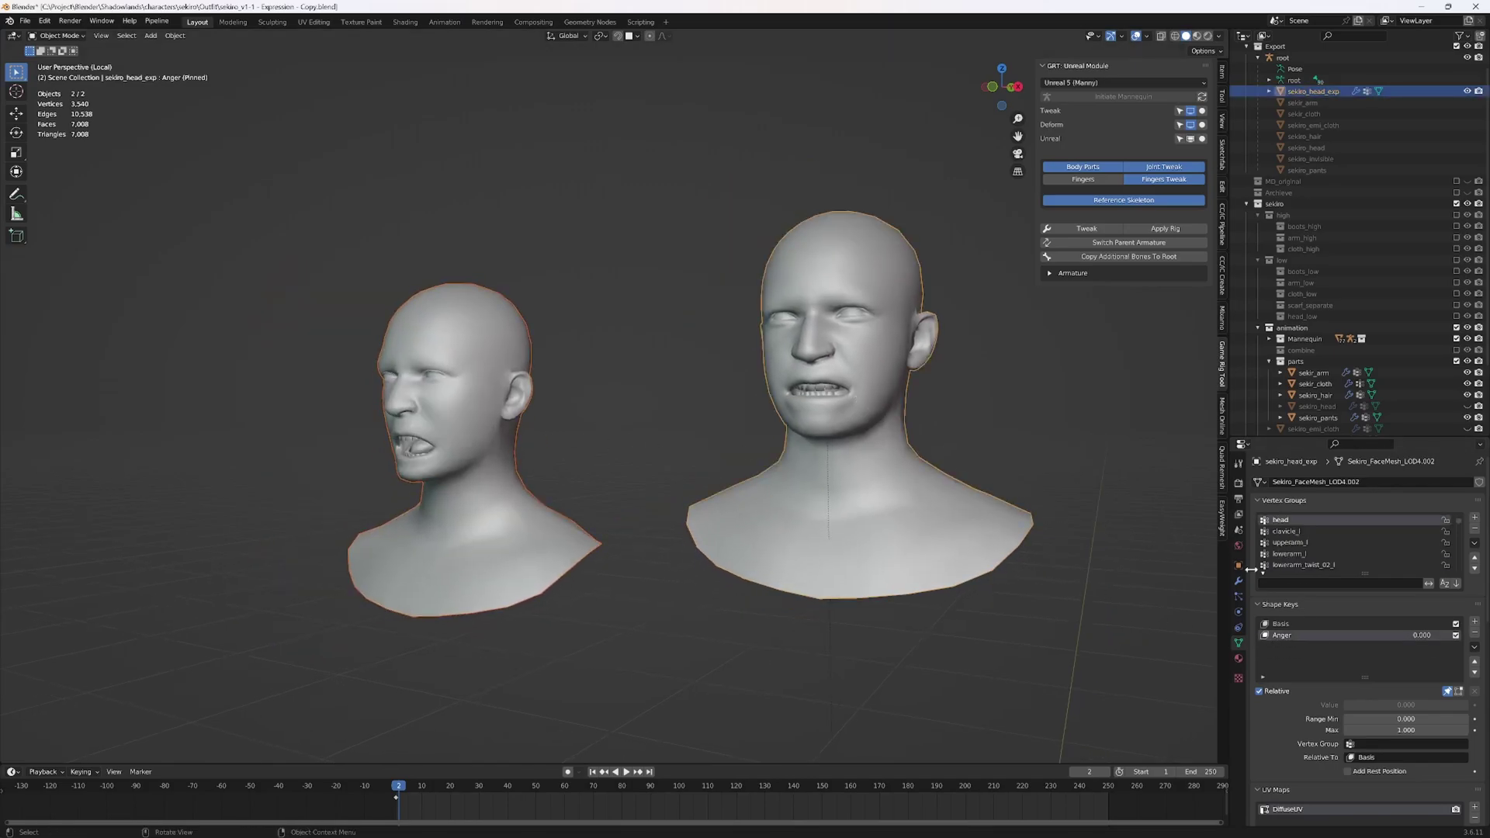
click(1475, 648)
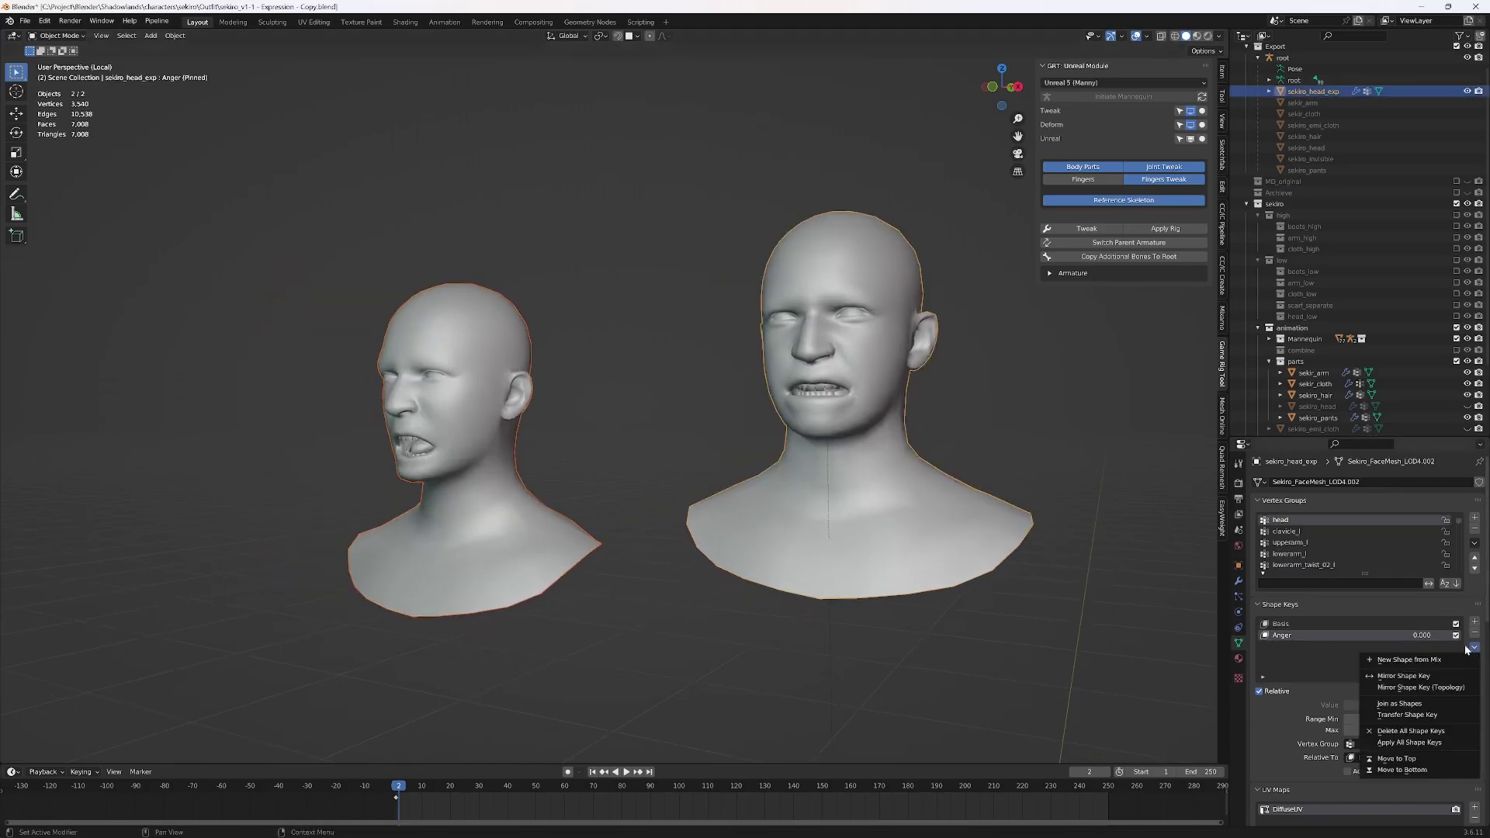
click(1428, 715)
Leave local view and delete the source head Sekiro_FaceMesh_LOD4 beside the character
middle_drag(1145, 605, 912, 494)
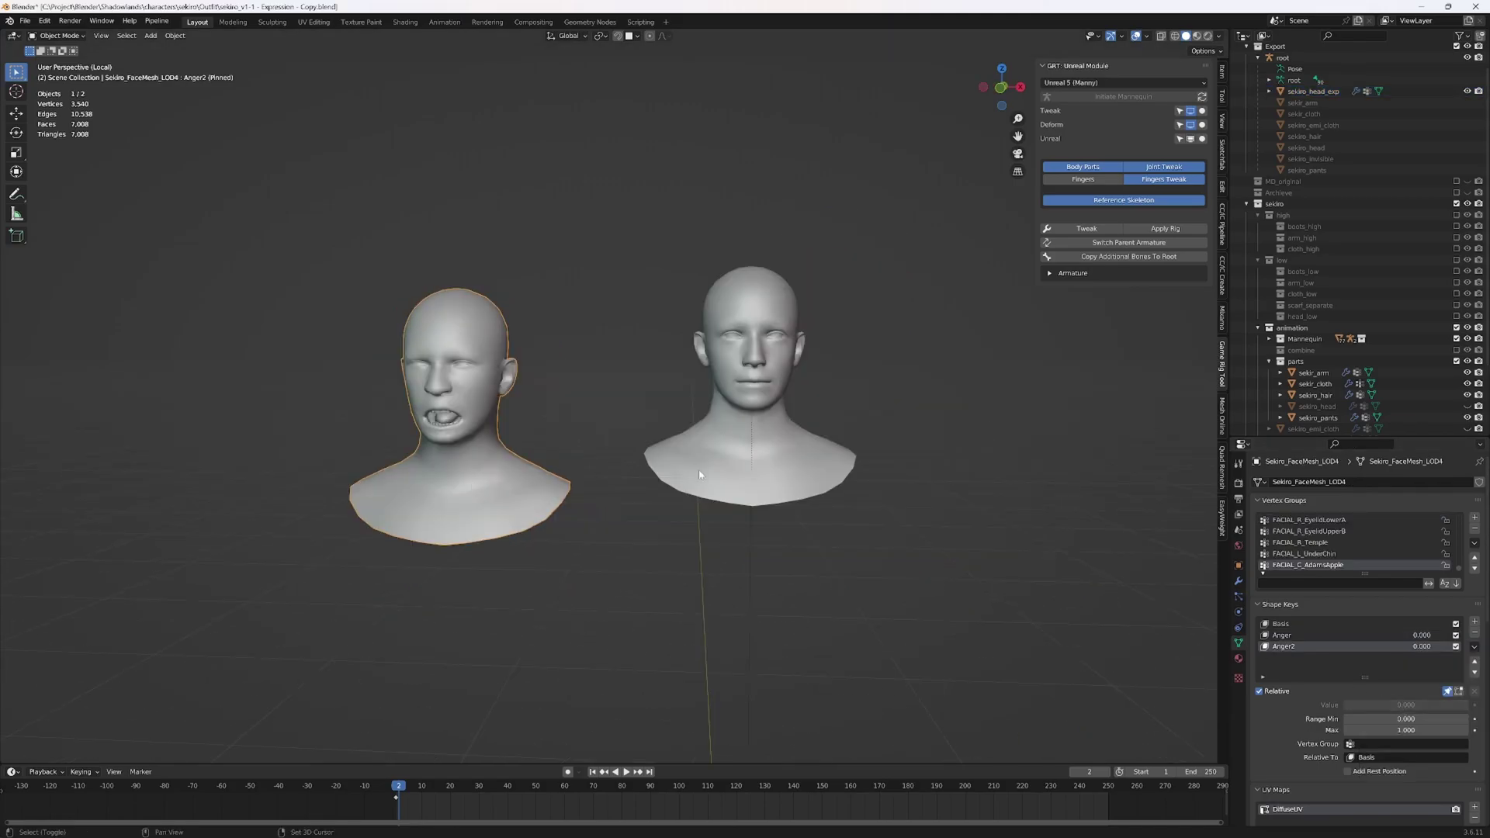
shift+click(699, 475)
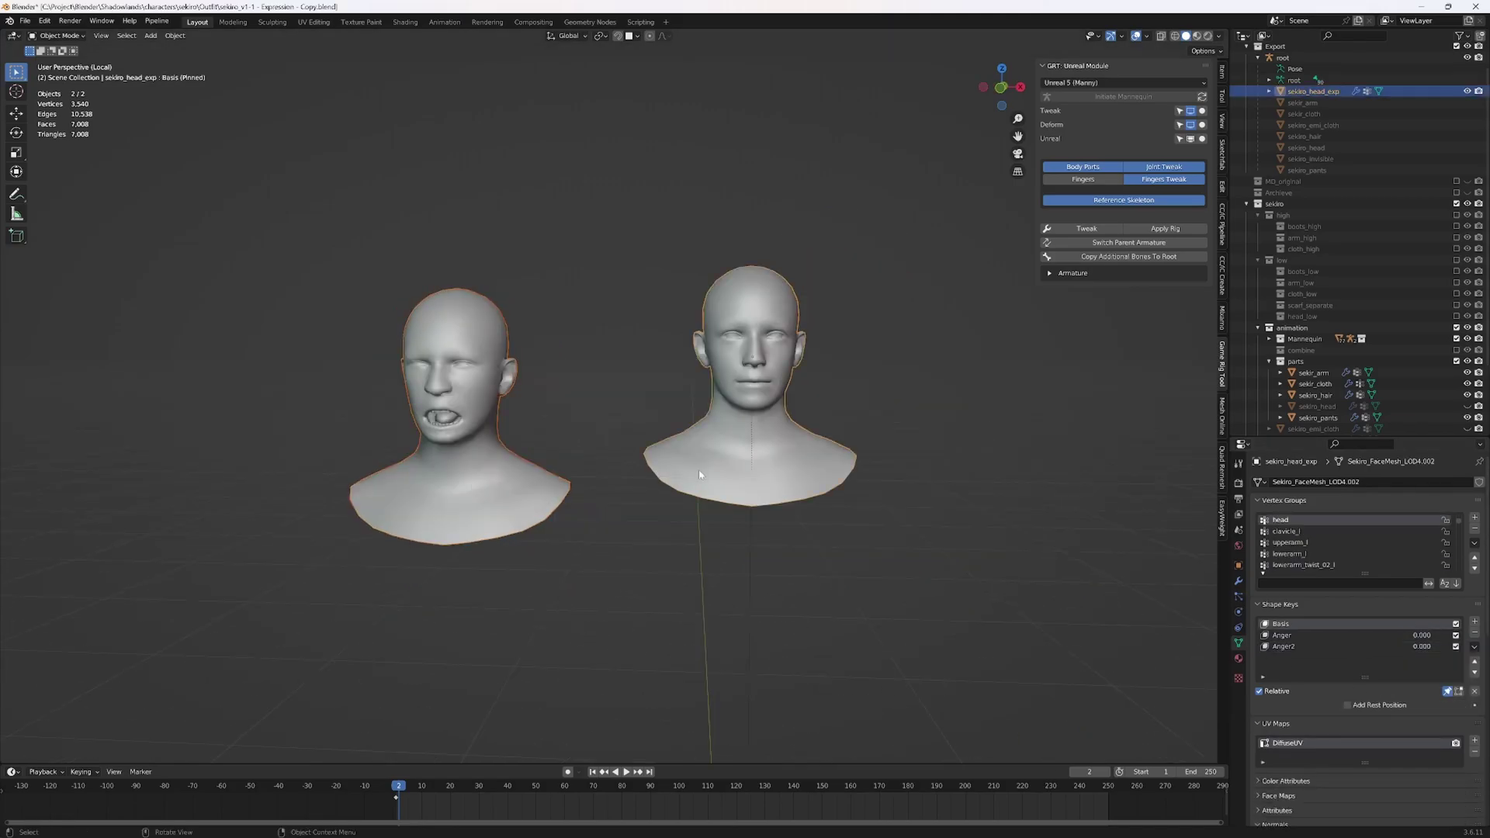
key(KP_Divide)
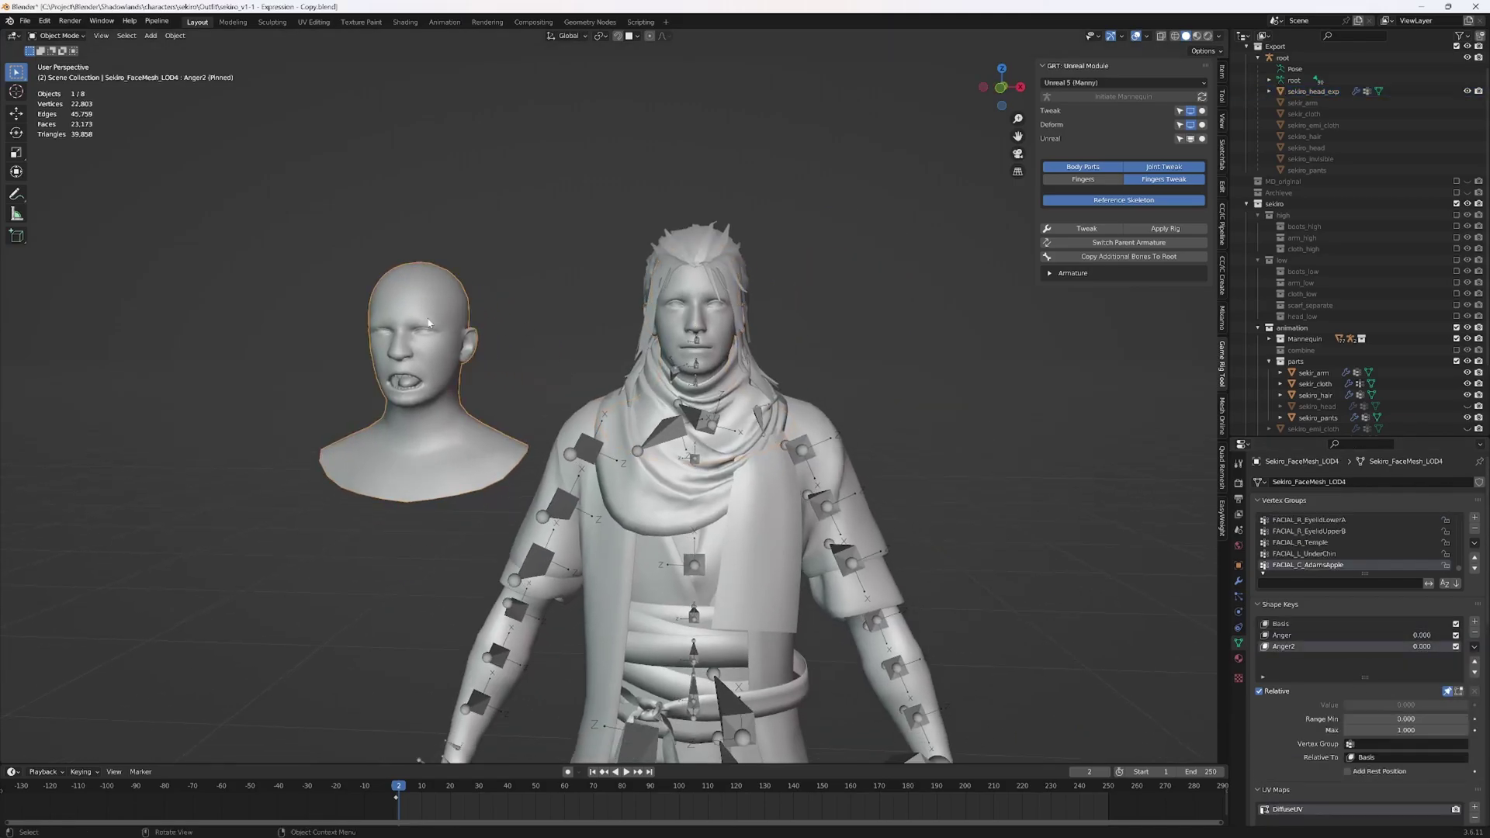
key(Delete)
Select the rigged sekiro_head_exp and preview its Anger and Anger2 shape keys, ending on Basis
click(679, 340)
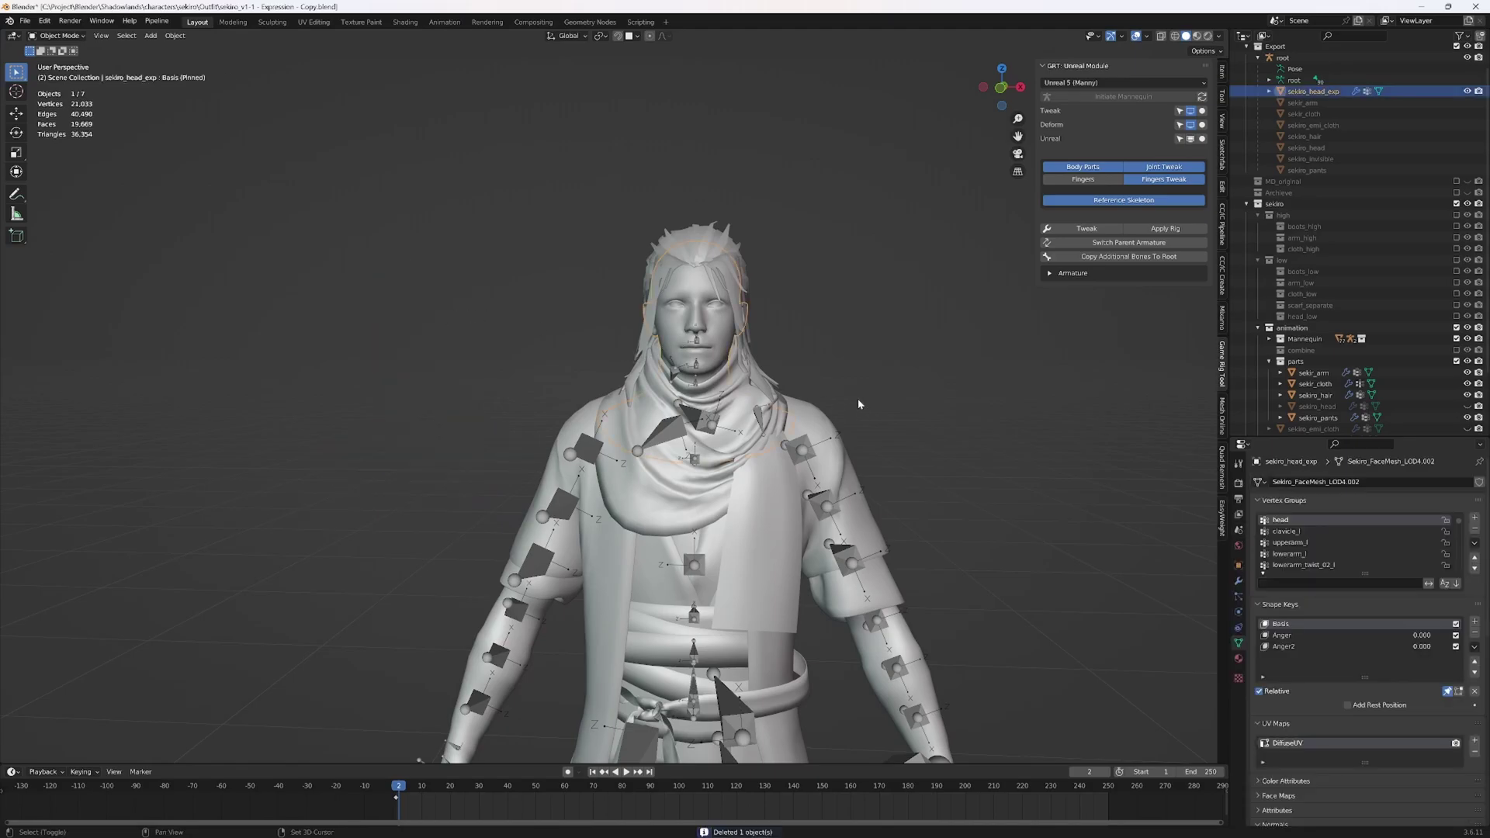
middle_drag(857, 397, 836, 389)
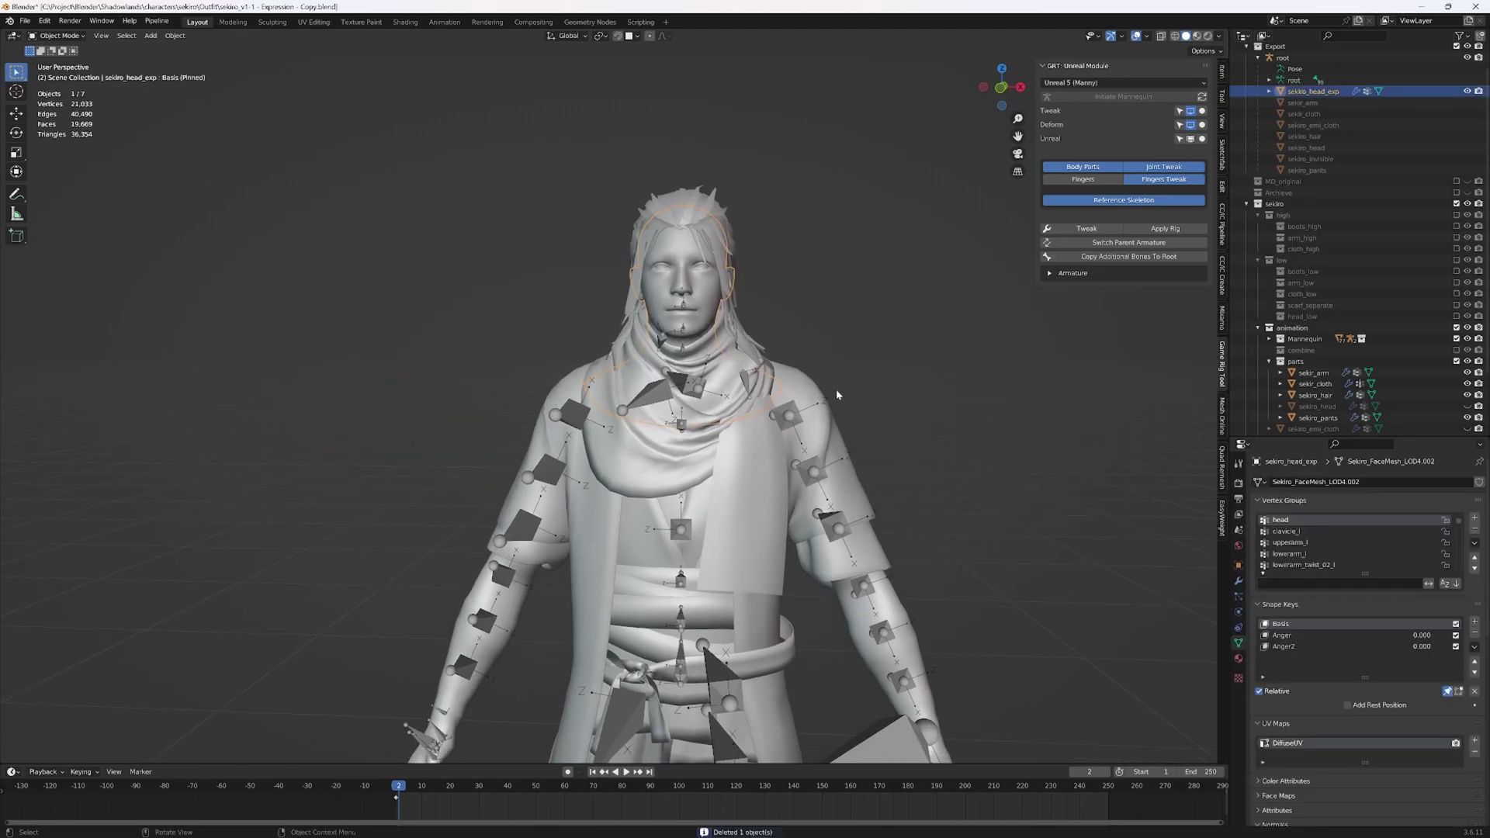
click(1303, 634)
click(1305, 645)
click(1299, 623)
Join the sekiro_head_exp mesh into the sekir_cloth object
click(674, 411)
shift+click(703, 288)
key(ctrl+j)
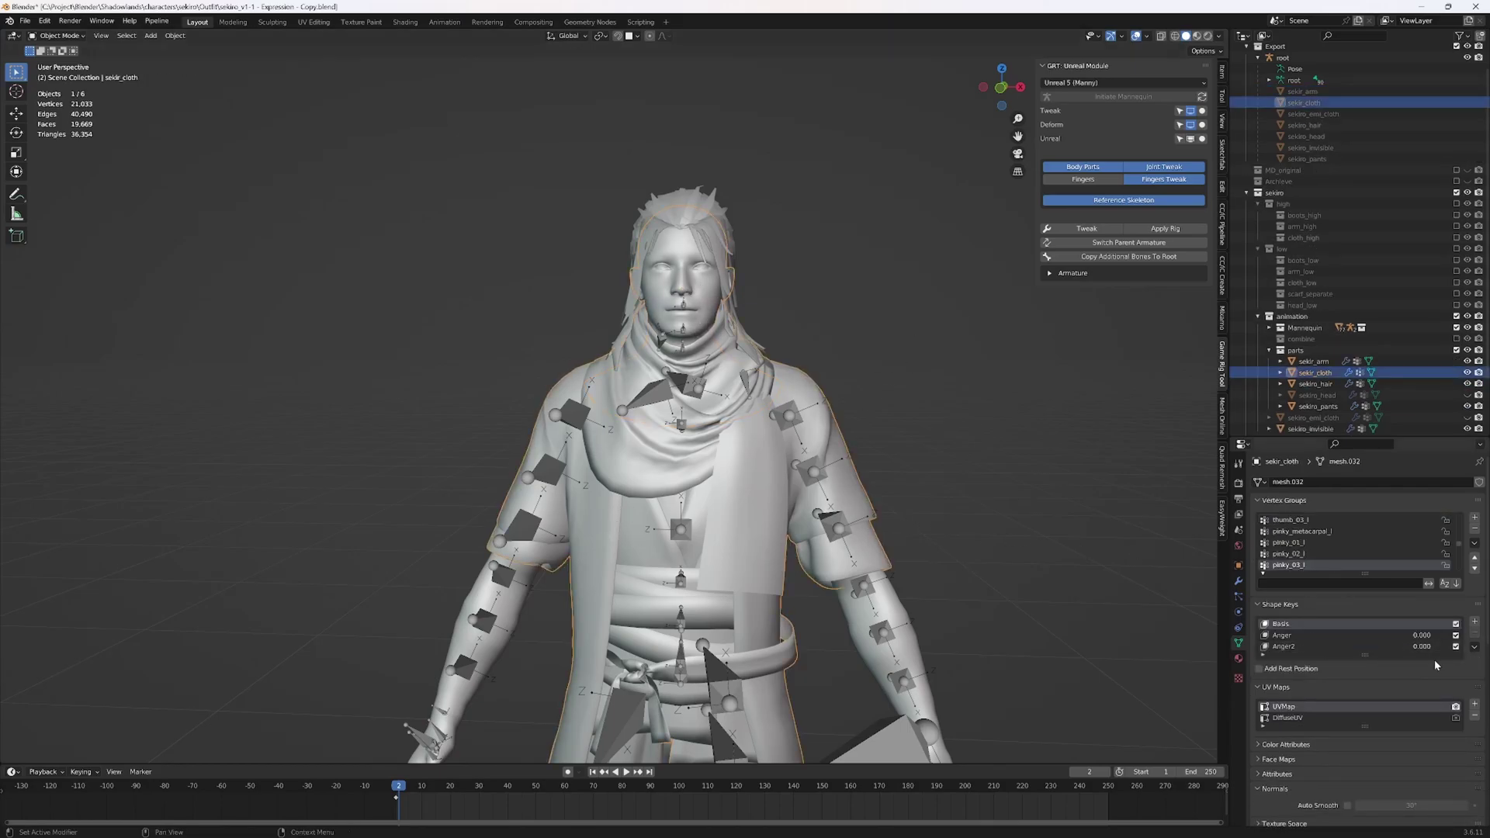
Turn on shape key pinning for the joined sekir_cloth mesh and check its Anger and Anger2 keys
click(1368, 644)
click(1447, 691)
click(1311, 636)
click(1316, 646)
click(1319, 635)
click(1325, 646)
click(1320, 636)
key(Tab)
key(Tab)
shift+middle_drag(1021, 494, 1004, 497)
click(1004, 497)
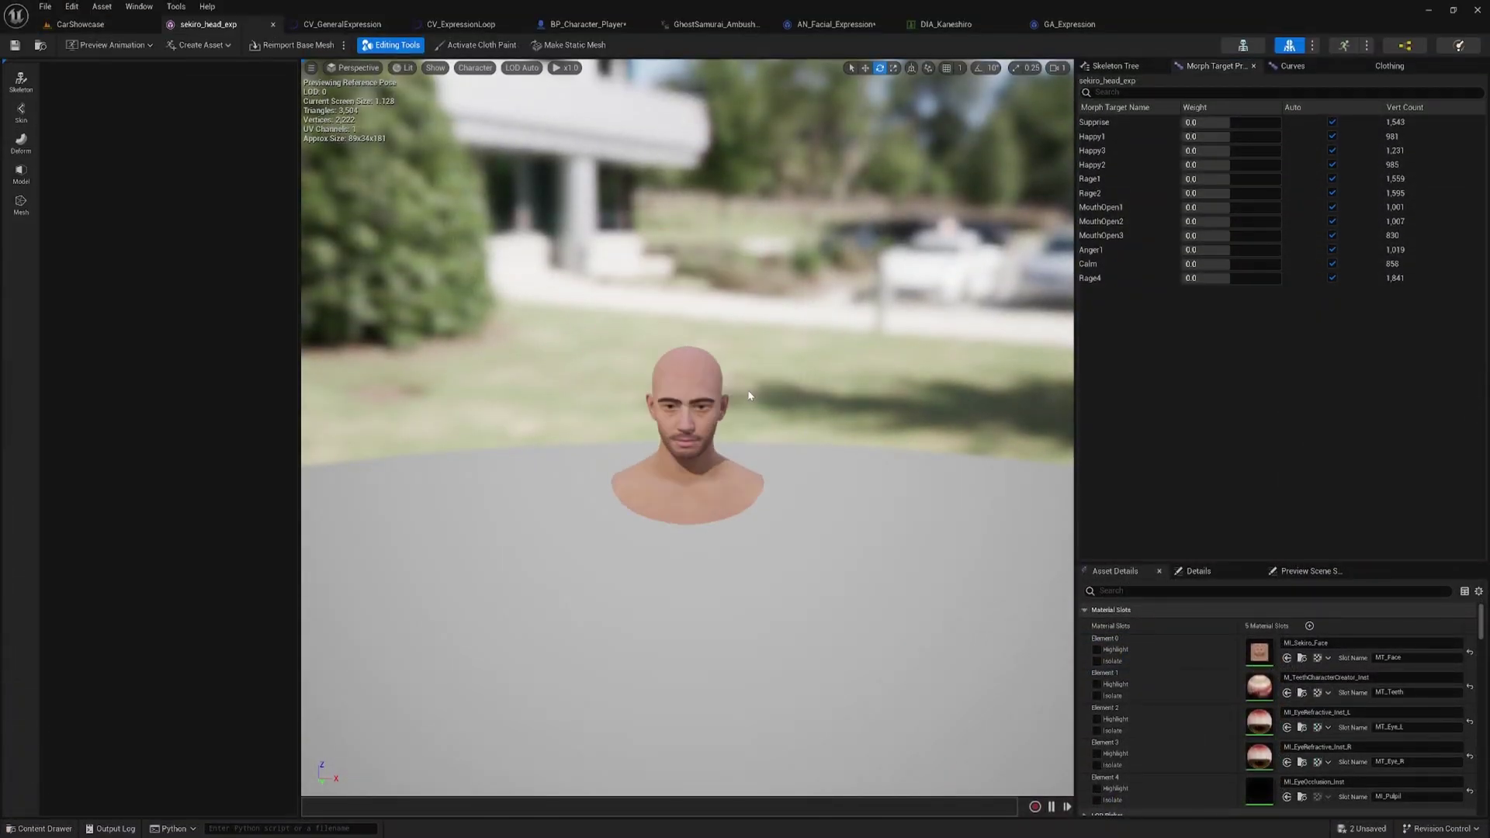
Frame the sekiro_head_exp face in the Unreal mesh editor and preview the surprise morph target at weight 1
alt+drag(748, 396, 762, 426)
scroll(761, 426, up, 3)
scroll(762, 426, down, 1)
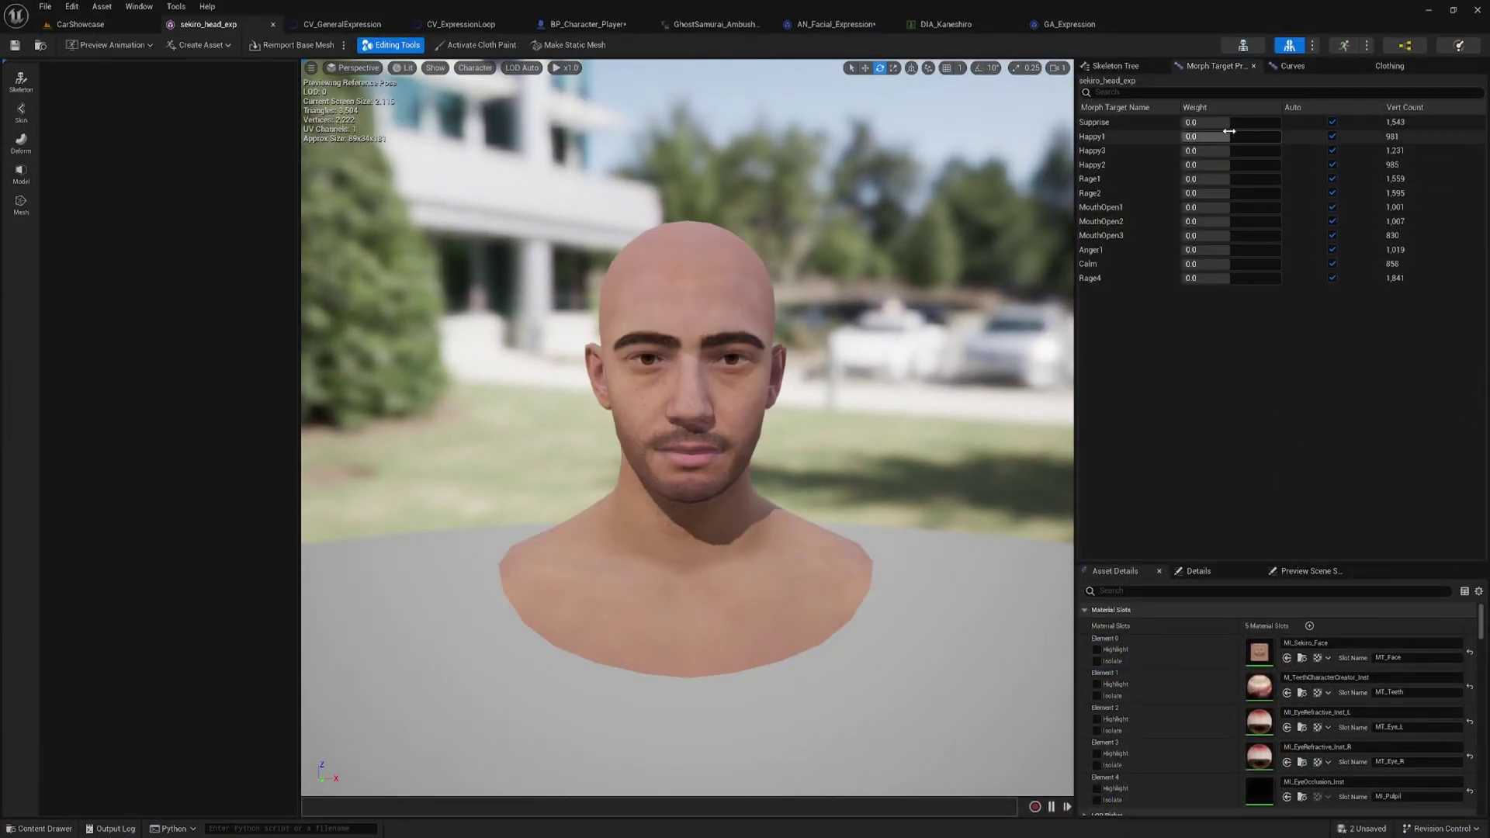
mouse_move(1230, 122)
mouse_down()
mouse_move(1261, 121)
mouse_move(1230, 122)
mouse_up()
text(1)
key(Return)
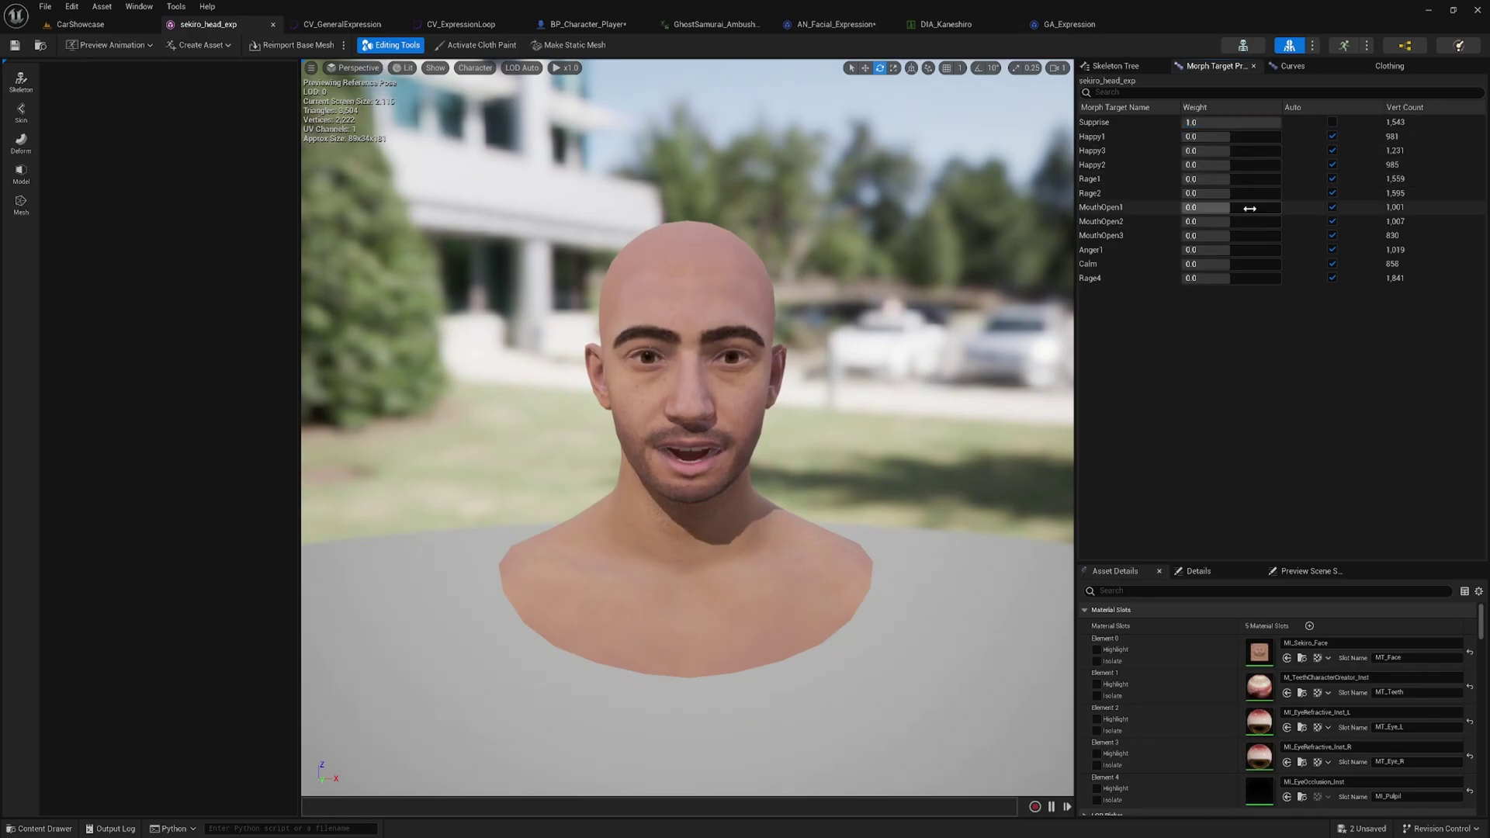
Set the MouthOpen1 morph target to about 0.81 and reset the surprise morph target to 0
drag(1236, 207, 1269, 207)
text(0)
key(Return)
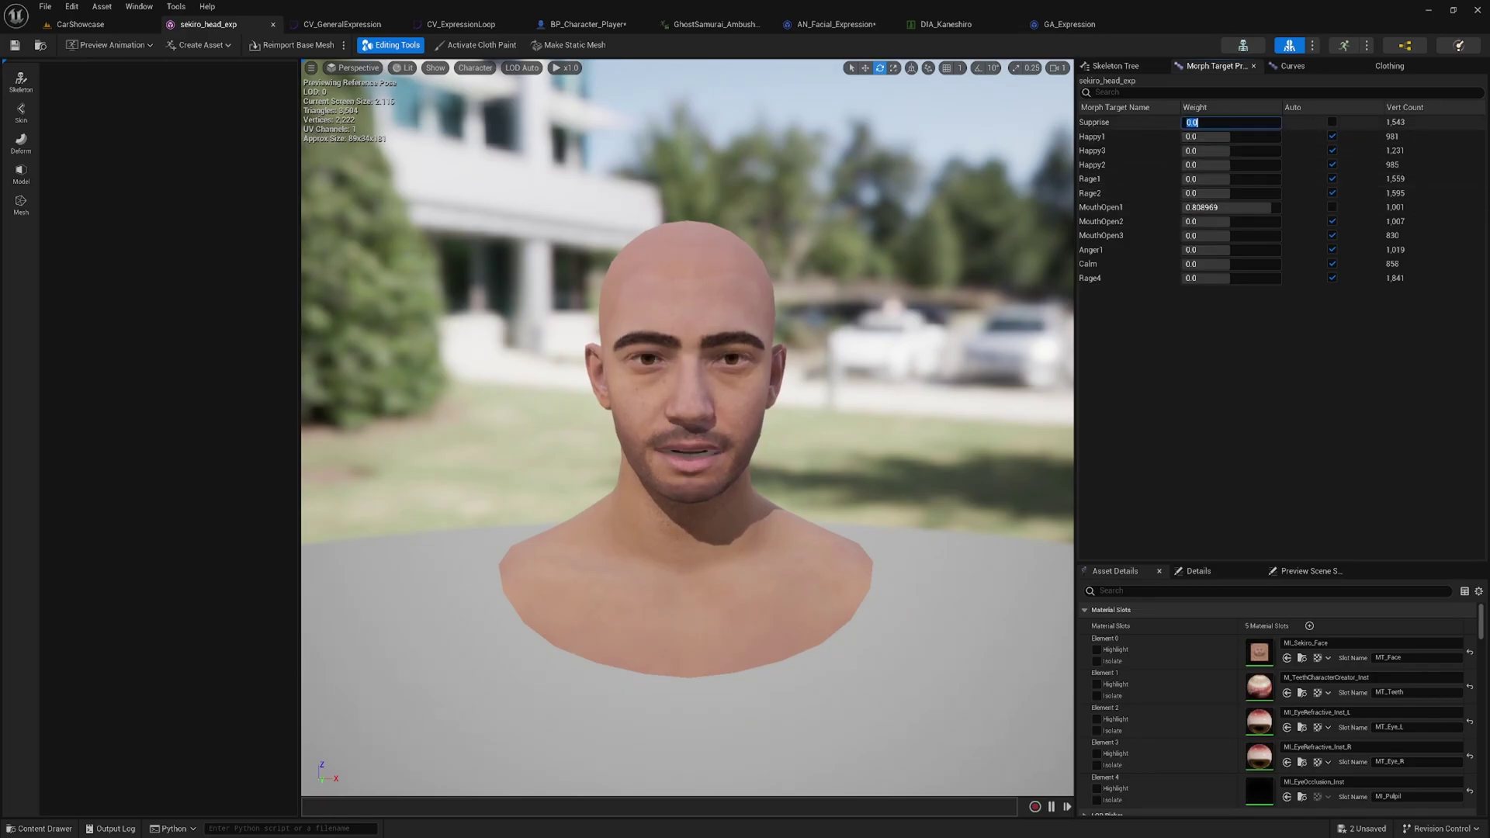
Blend an angry shout from Rage2 at 1, MouthOpen1 at about 0.58 and Anger1 at about 0.77, with Happy3's Auto off
click(1333, 150)
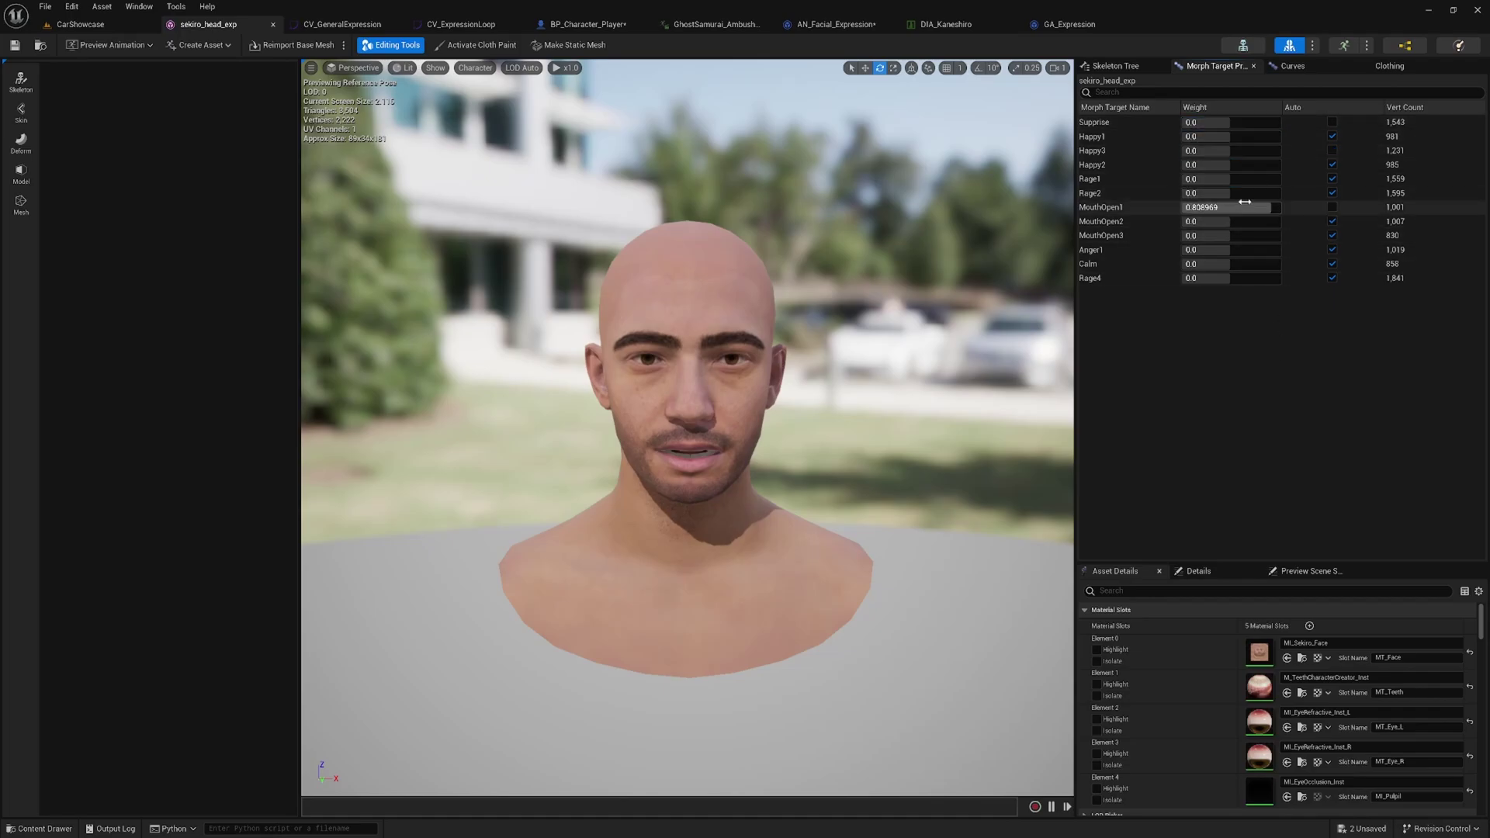
mouse_move(1246, 194)
mouse_down()
mouse_move(1280, 194)
mouse_move(1217, 212)
mouse_move(1257, 212)
mouse_up()
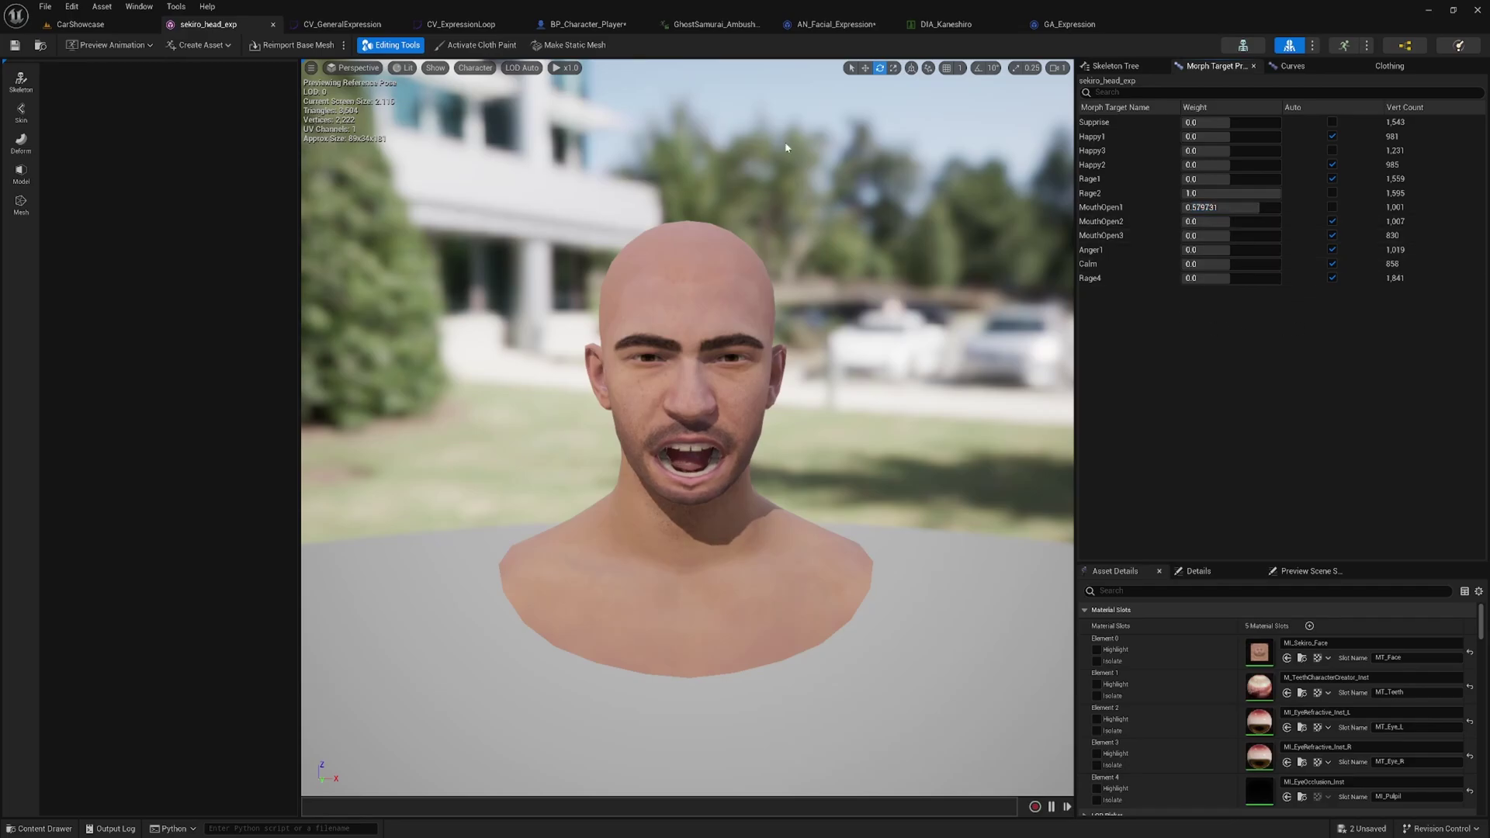
drag(1211, 250, 1242, 250)
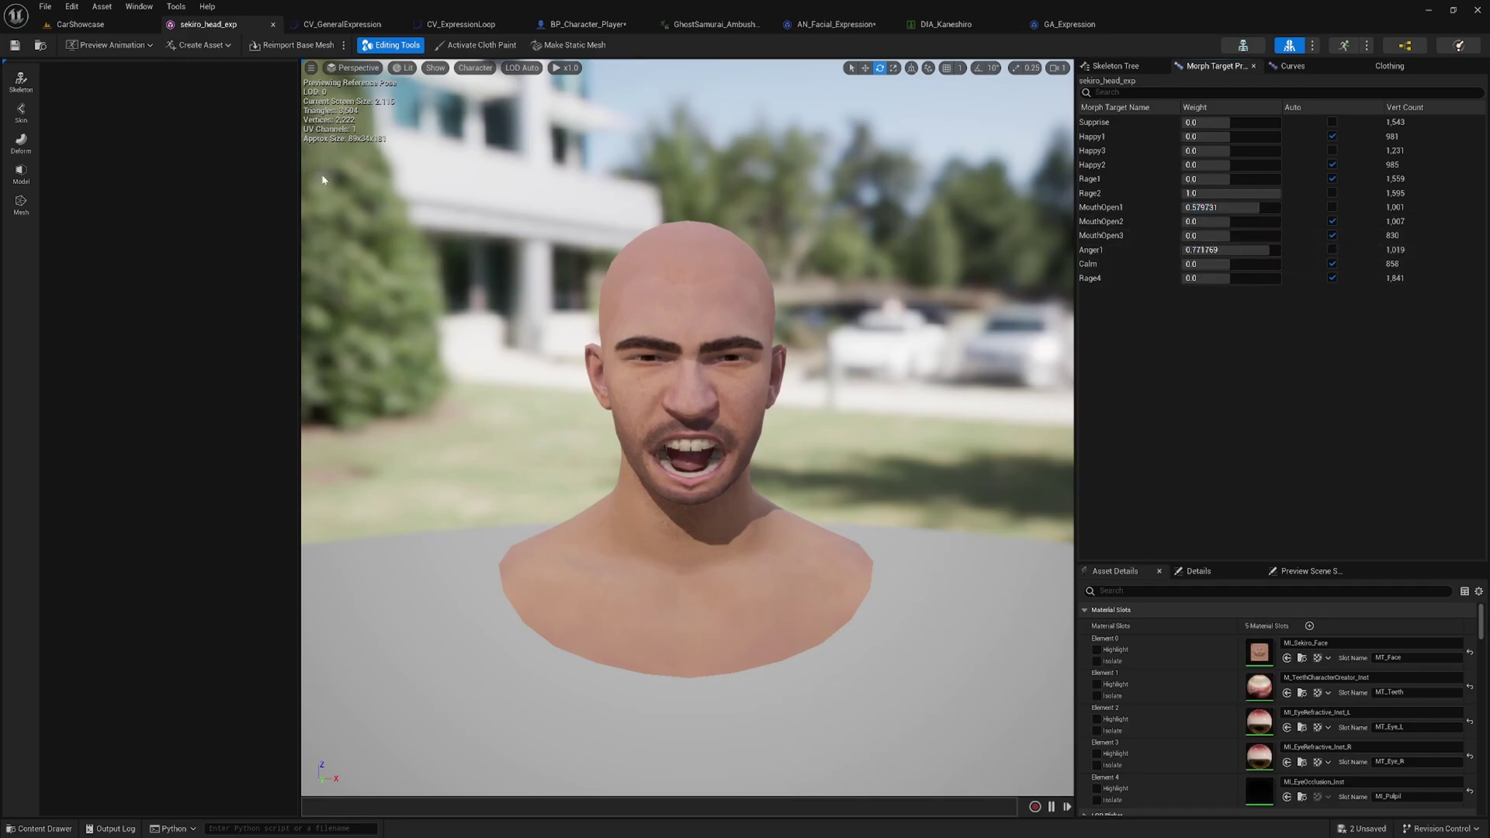
scroll(726, 178, down, 5)
scroll(727, 178, up, 5)
alt+drag(726, 178, 727, 140)
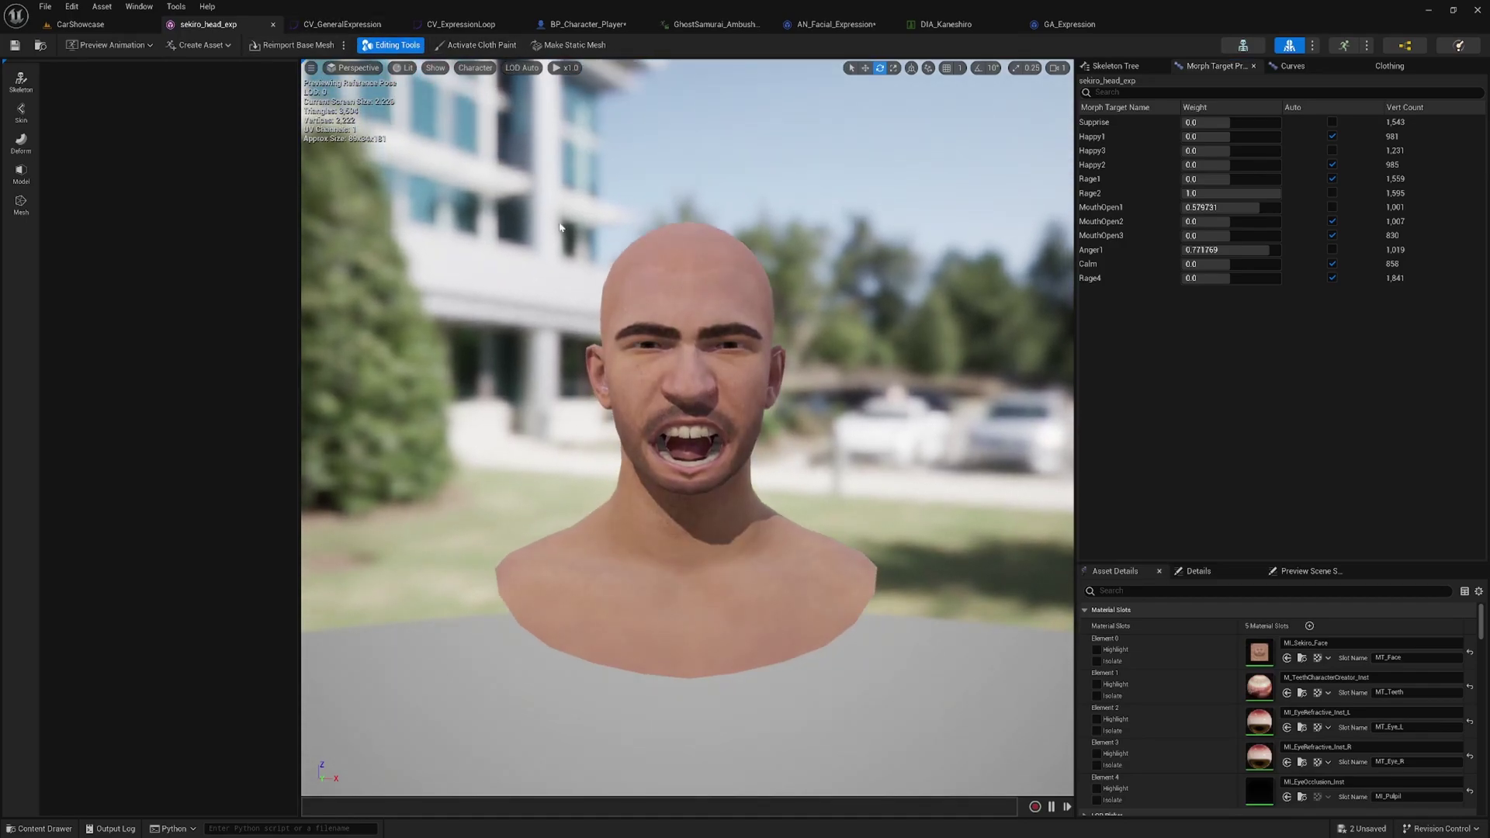
Examine the CV_GeneralExpression curve and its start and end keys
click(342, 24)
scroll(708, 290, down, 2)
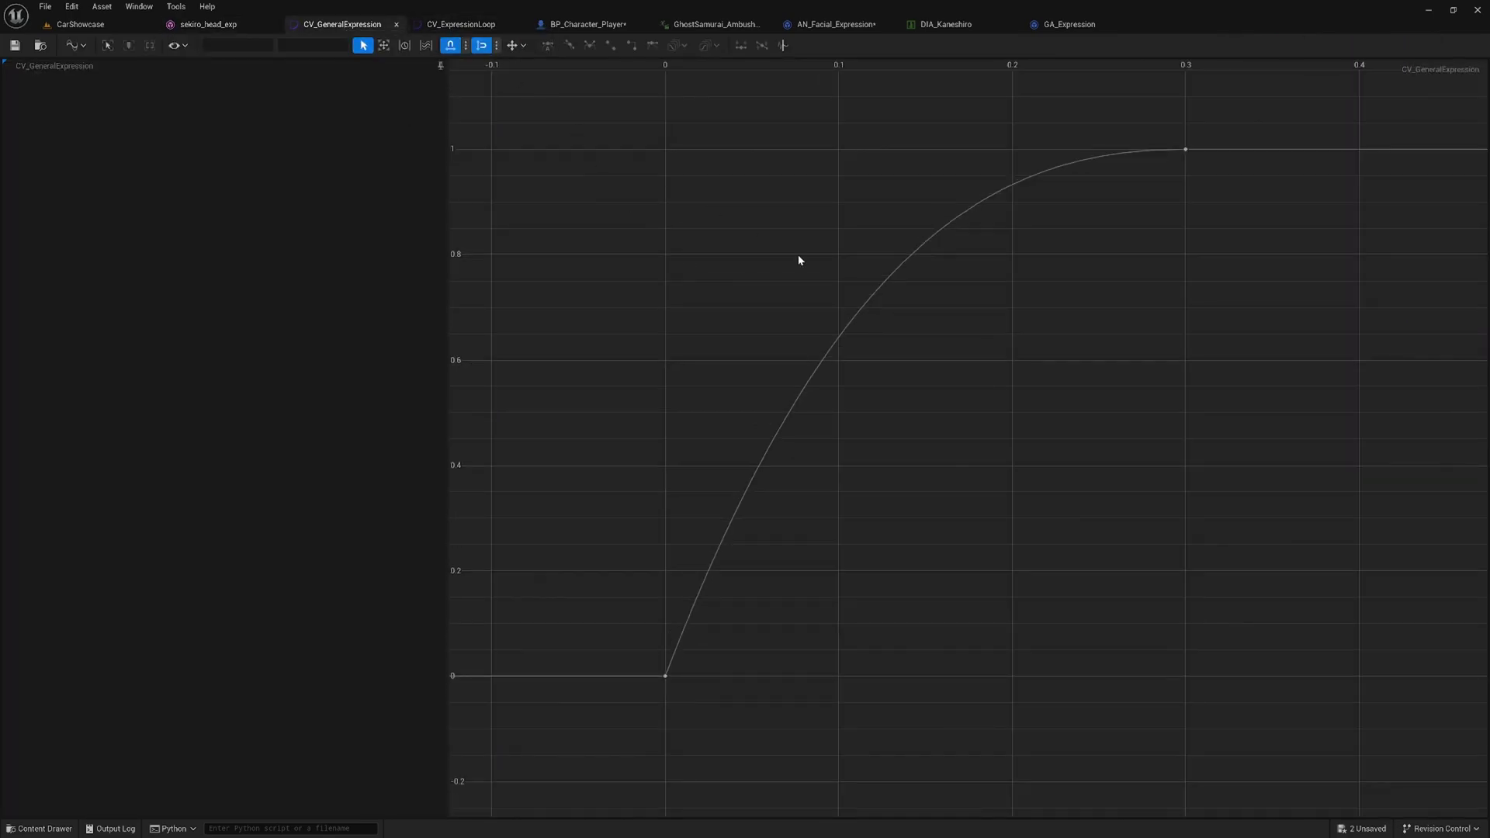
scroll(852, 283, down, 1)
scroll(1048, 351, down, 1)
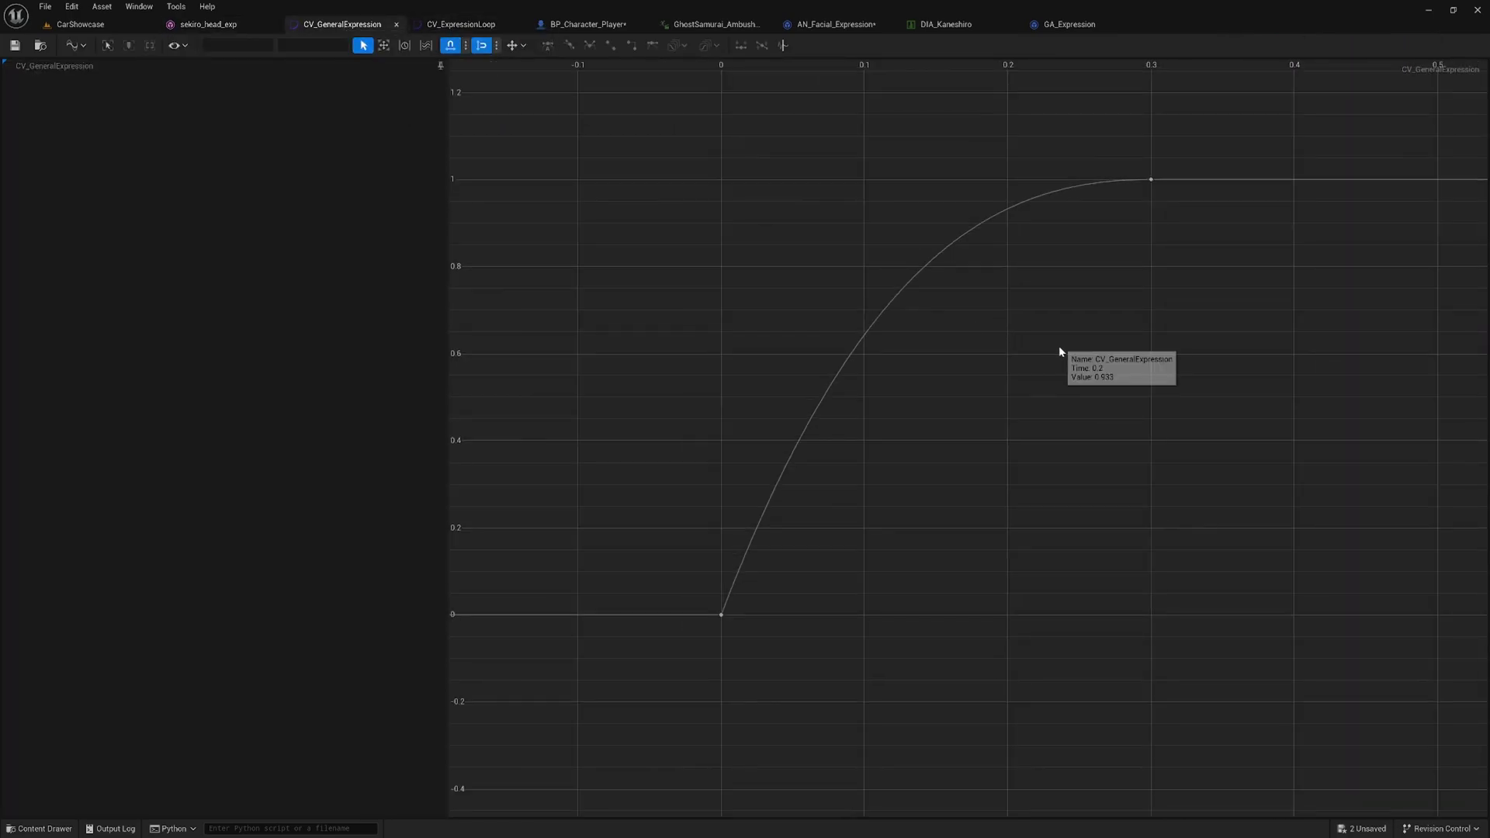
right_drag(1111, 342, 975, 363)
mouse_move(1067, 357)
right_down()
mouse_move(965, 352)
mouse_move(1065, 359)
right_up()
scroll(1044, 343, down, 1)
scroll(1045, 338, down, 1)
drag(678, 429, 753, 590)
drag(1027, 232, 1041, 281)
key(f)
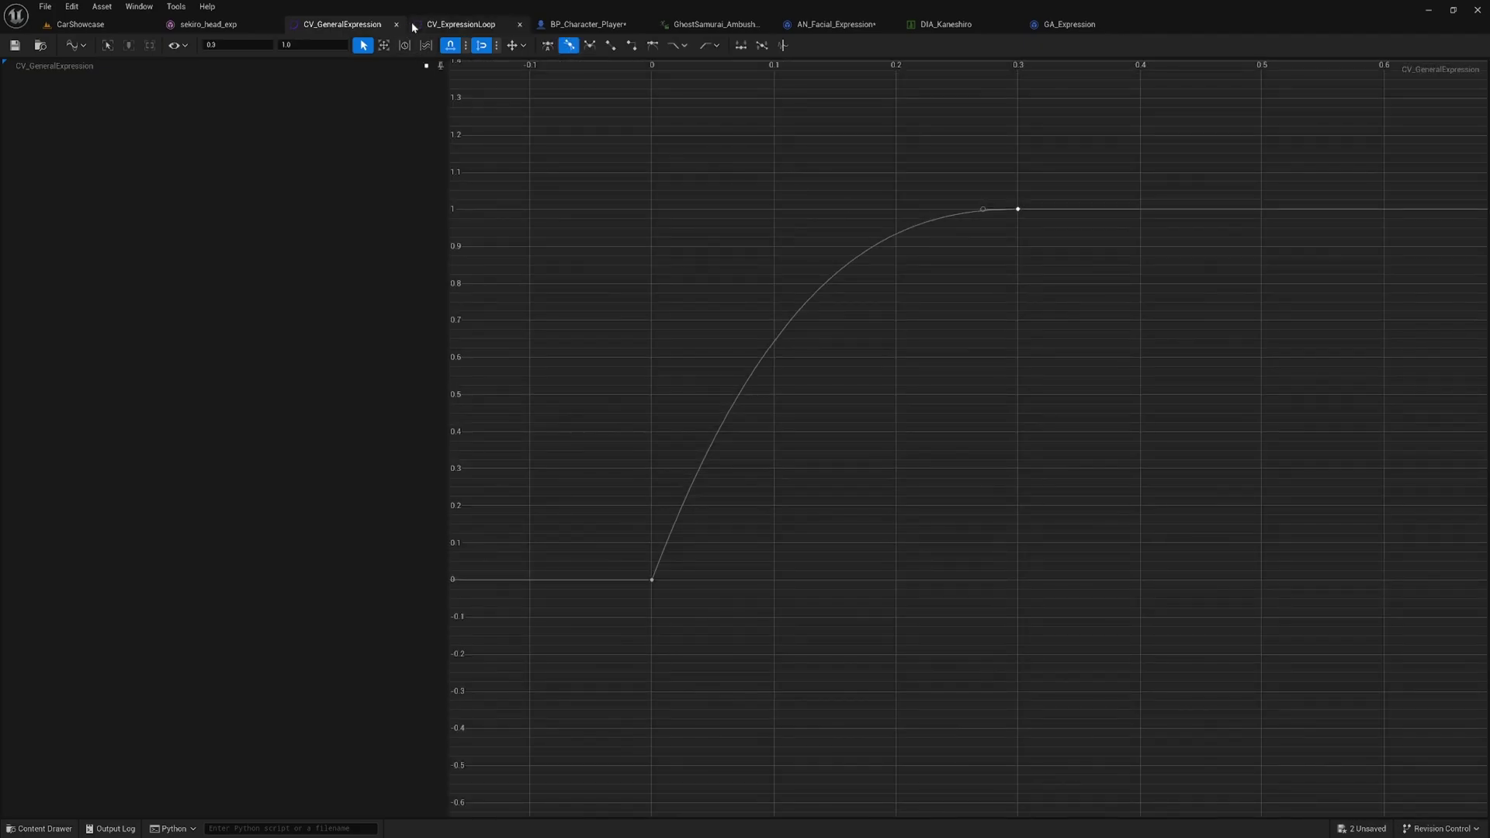
Examine the repeating key pattern along the full length of the CV_ExpressionLoop curve
click(466, 28)
scroll(761, 193, down, 3)
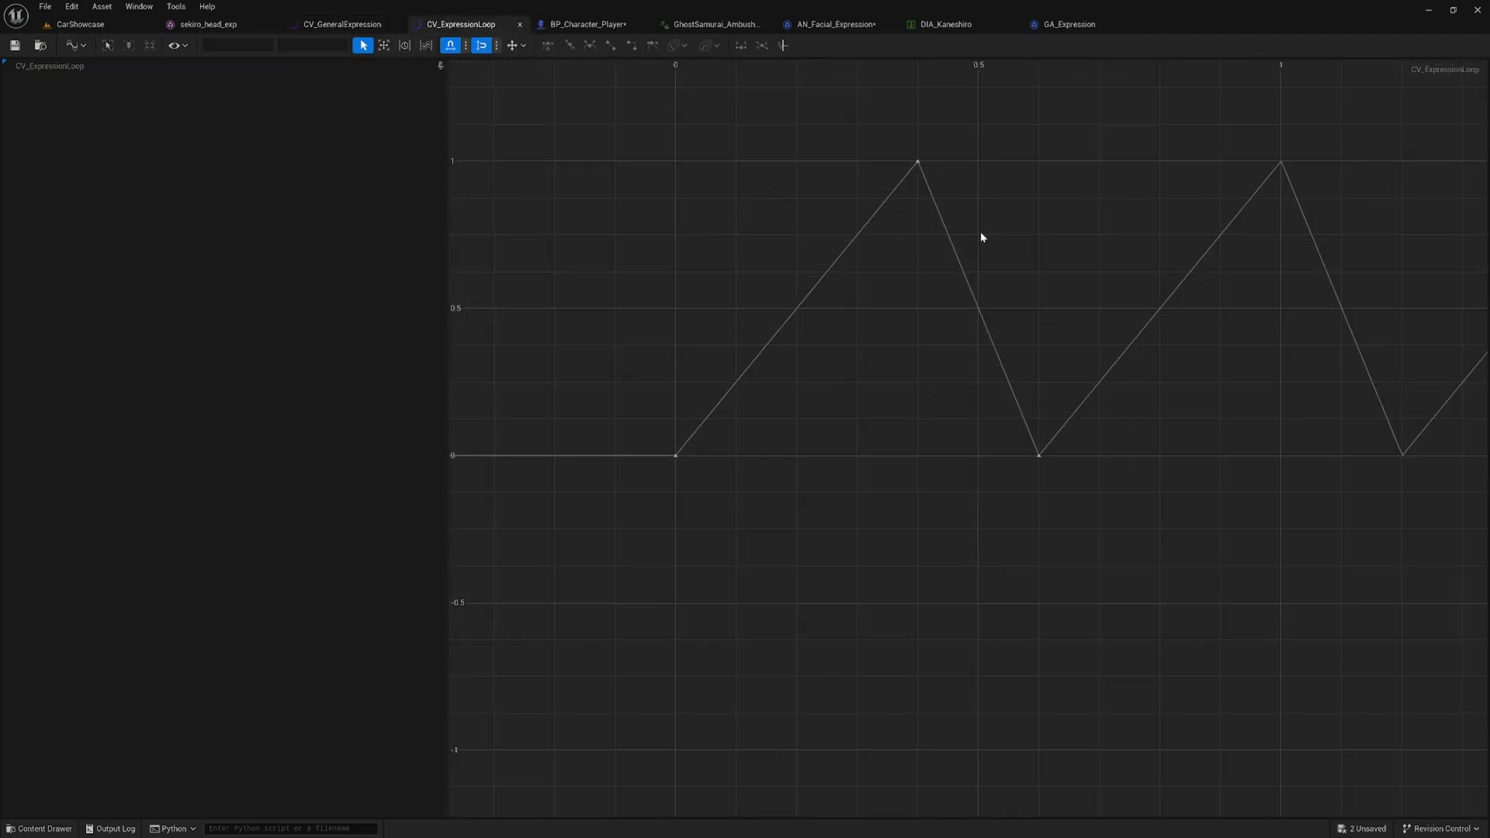
right_drag(983, 230, 988, 270)
right_drag(1164, 295, 561, 323)
right_drag(1085, 339, 792, 306)
scroll(713, 279, down, 9)
scroll(714, 284, down, 2)
scroll(695, 282, down, 2)
scroll(750, 267, up, 2)
Switch to the code editor and examine the FMorphConfig fields ExpressionName and Curve and the FGameplayAbilityTargetData_ExpressionInfo struct
key(alt+Tab)
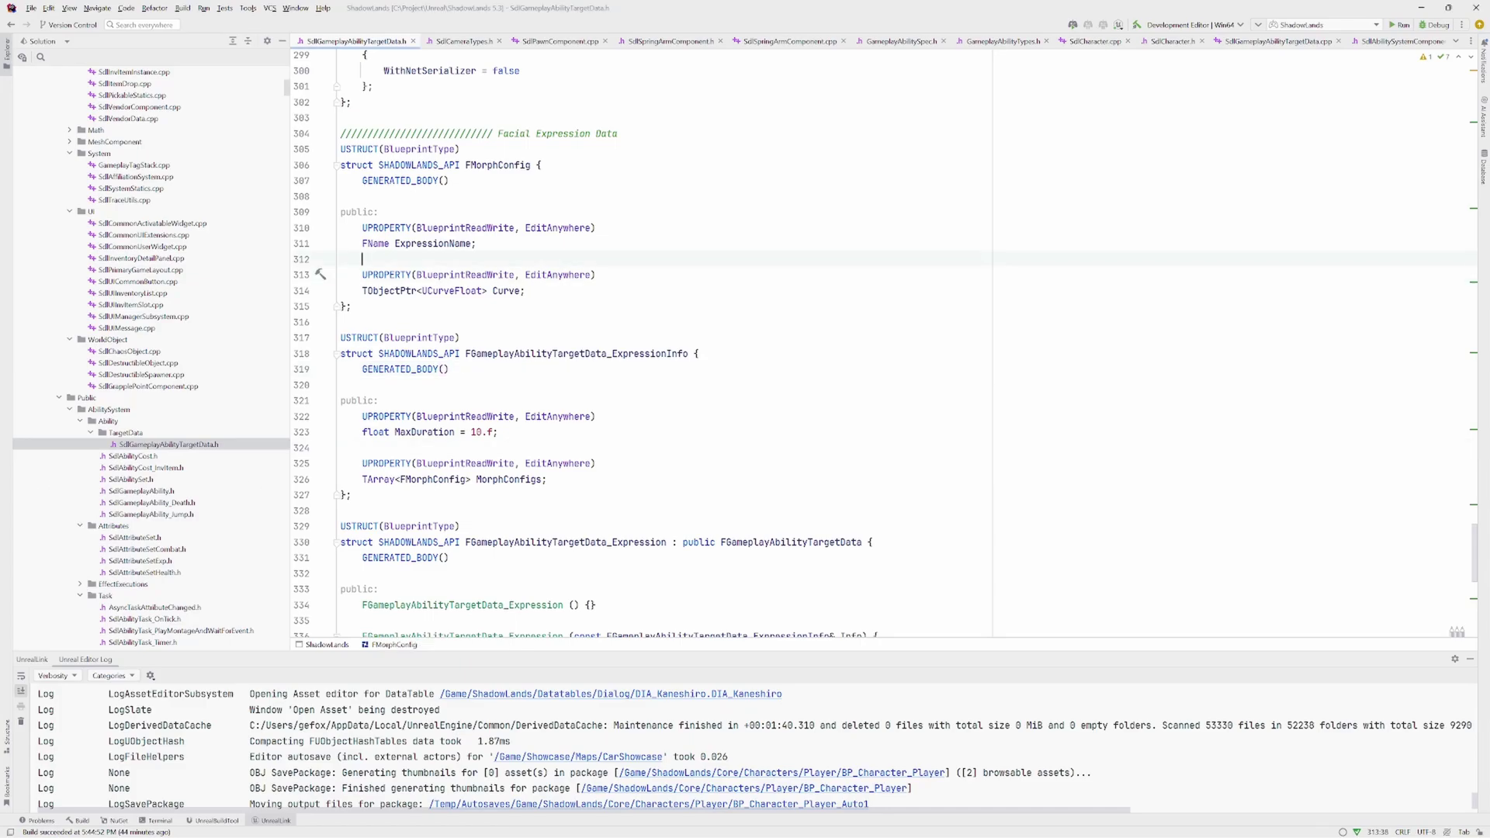
double_click(433, 244)
click(363, 259)
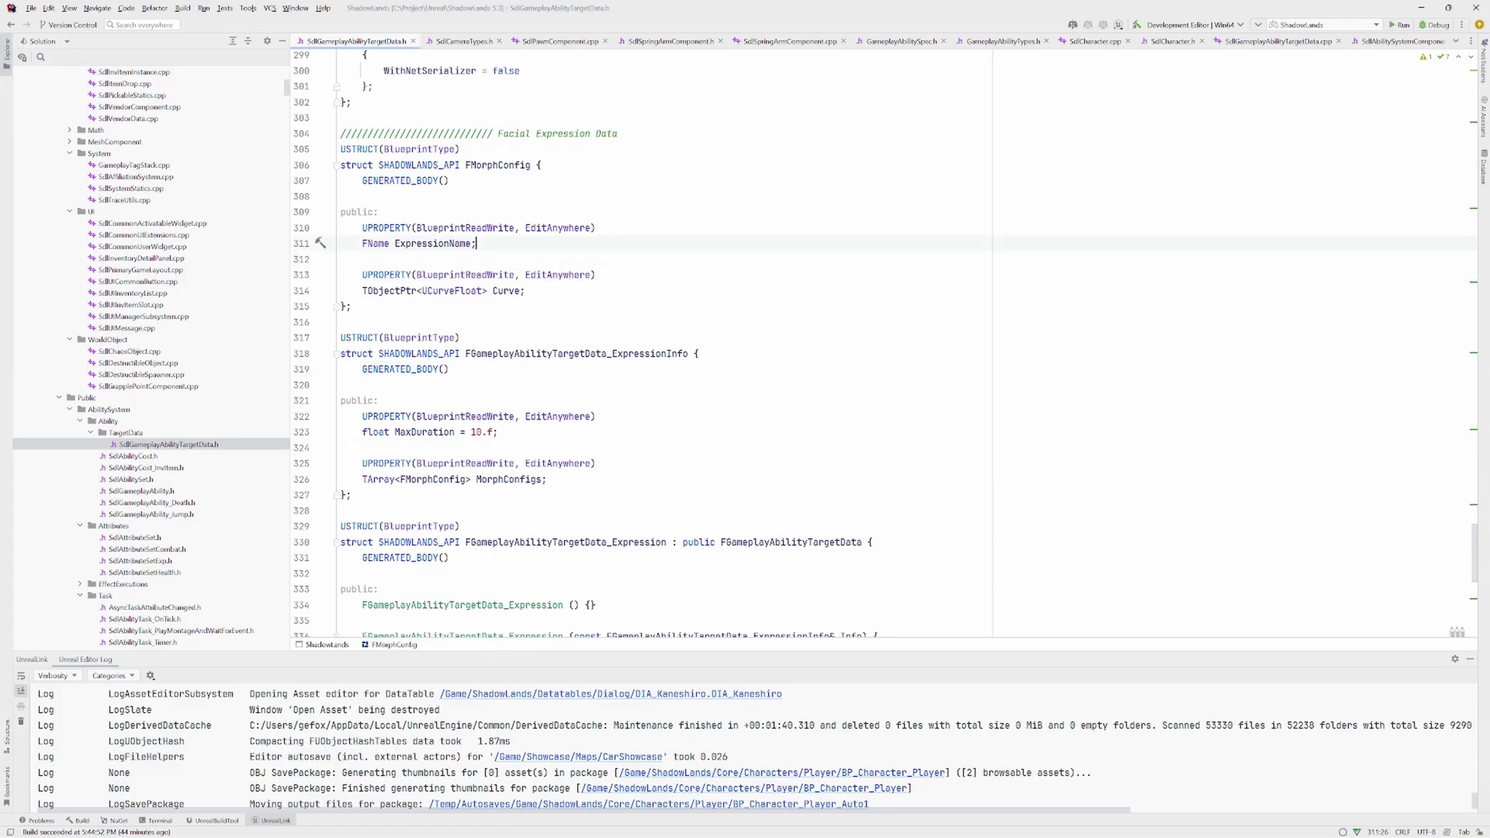
scroll(885, 344, up, 1)
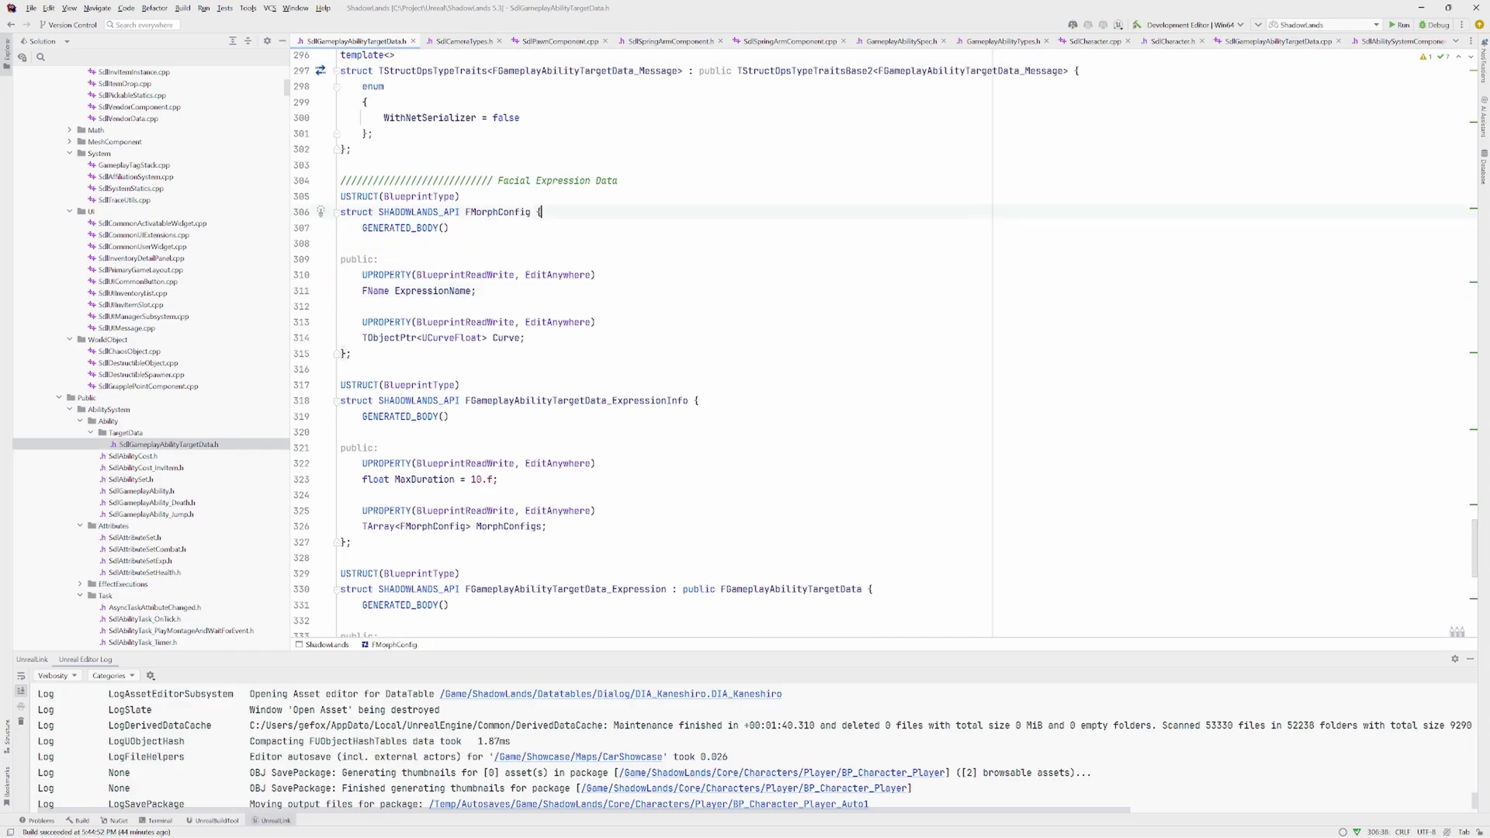
double_click(455, 291)
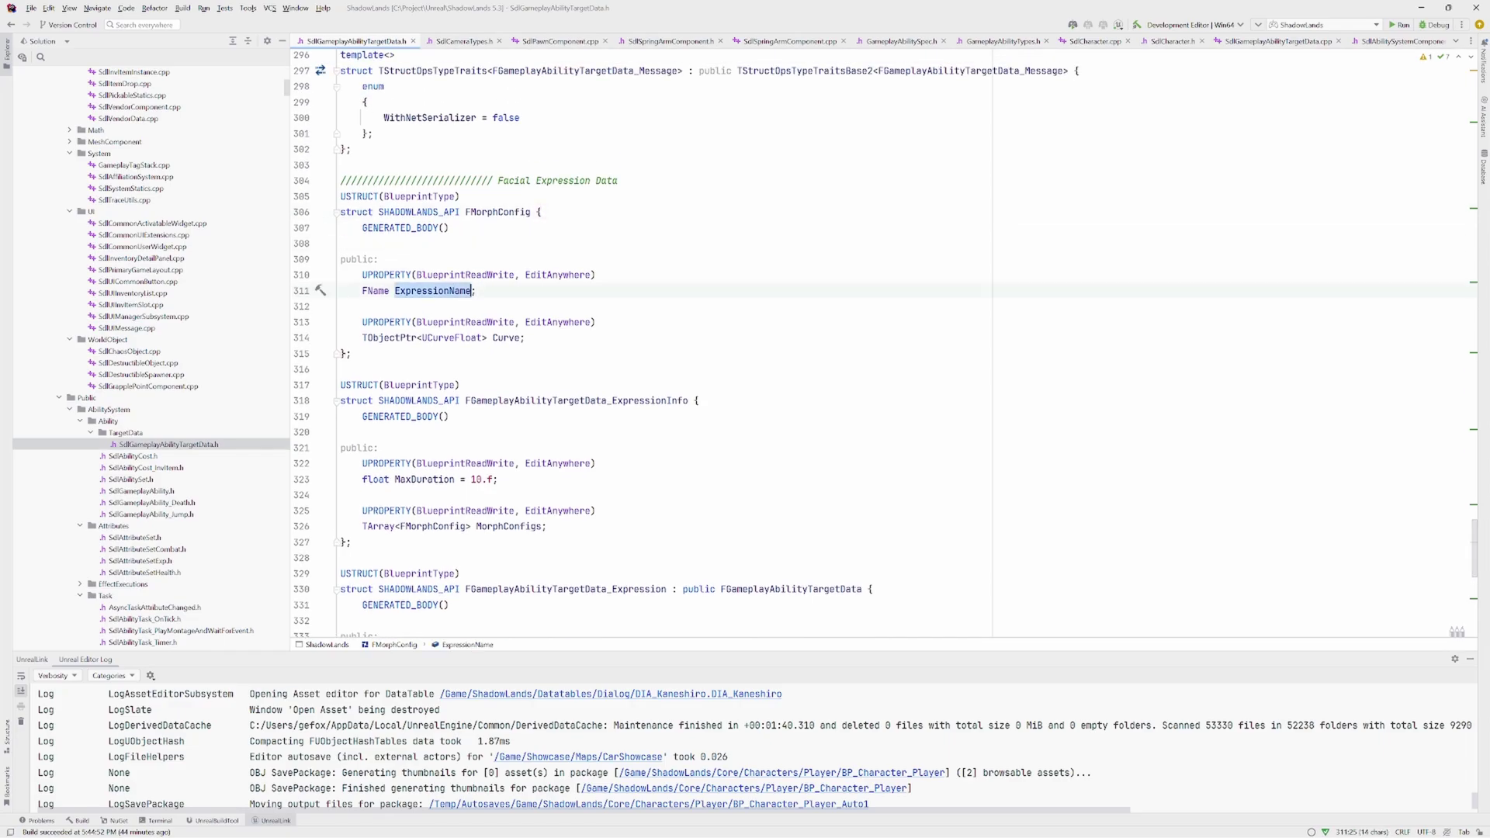
scroll(454, 290, down, 1)
double_click(506, 291)
scroll(527, 290, down, 4)
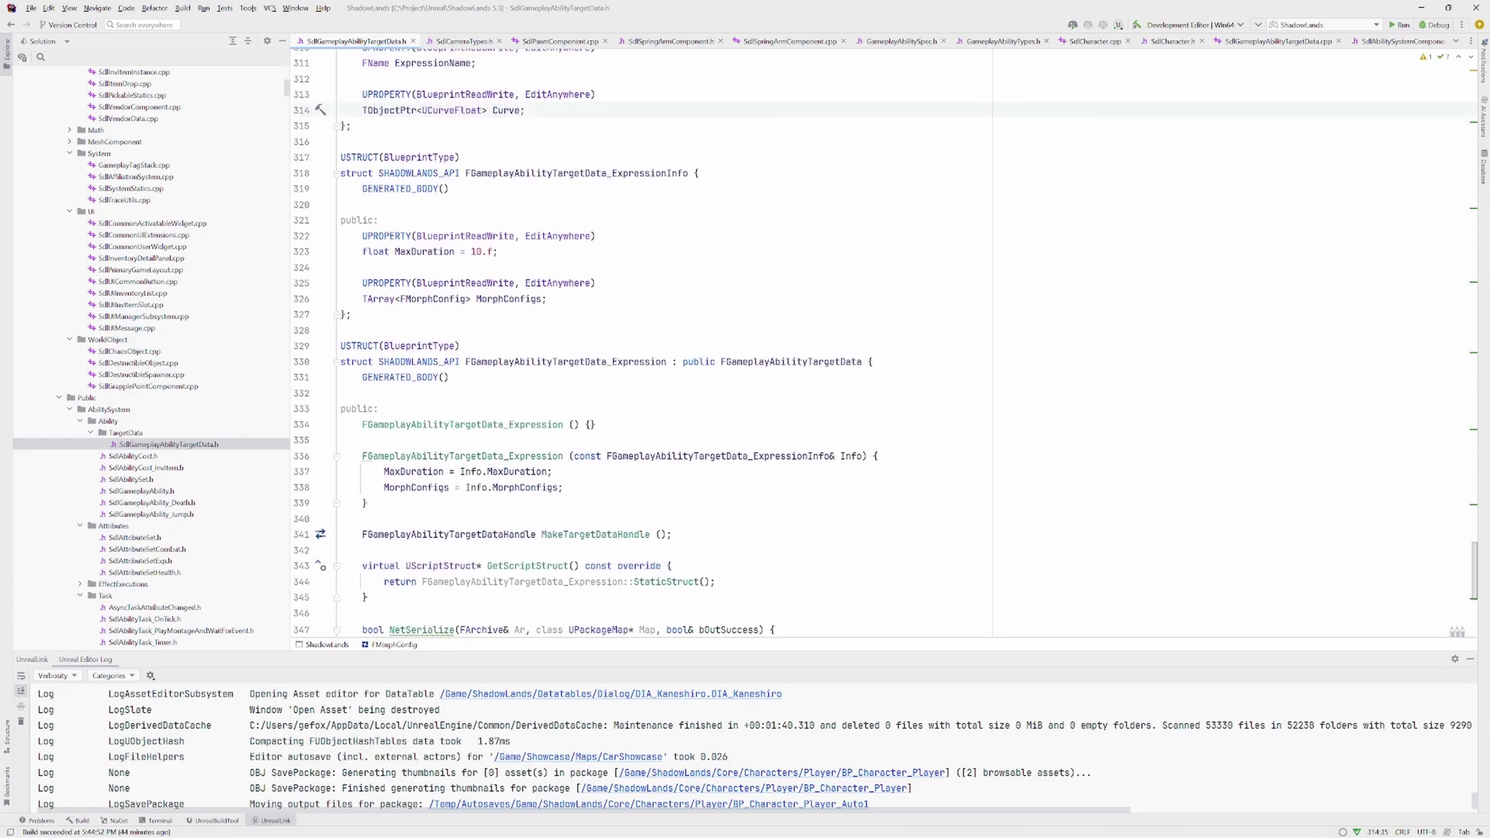
click(596, 227)
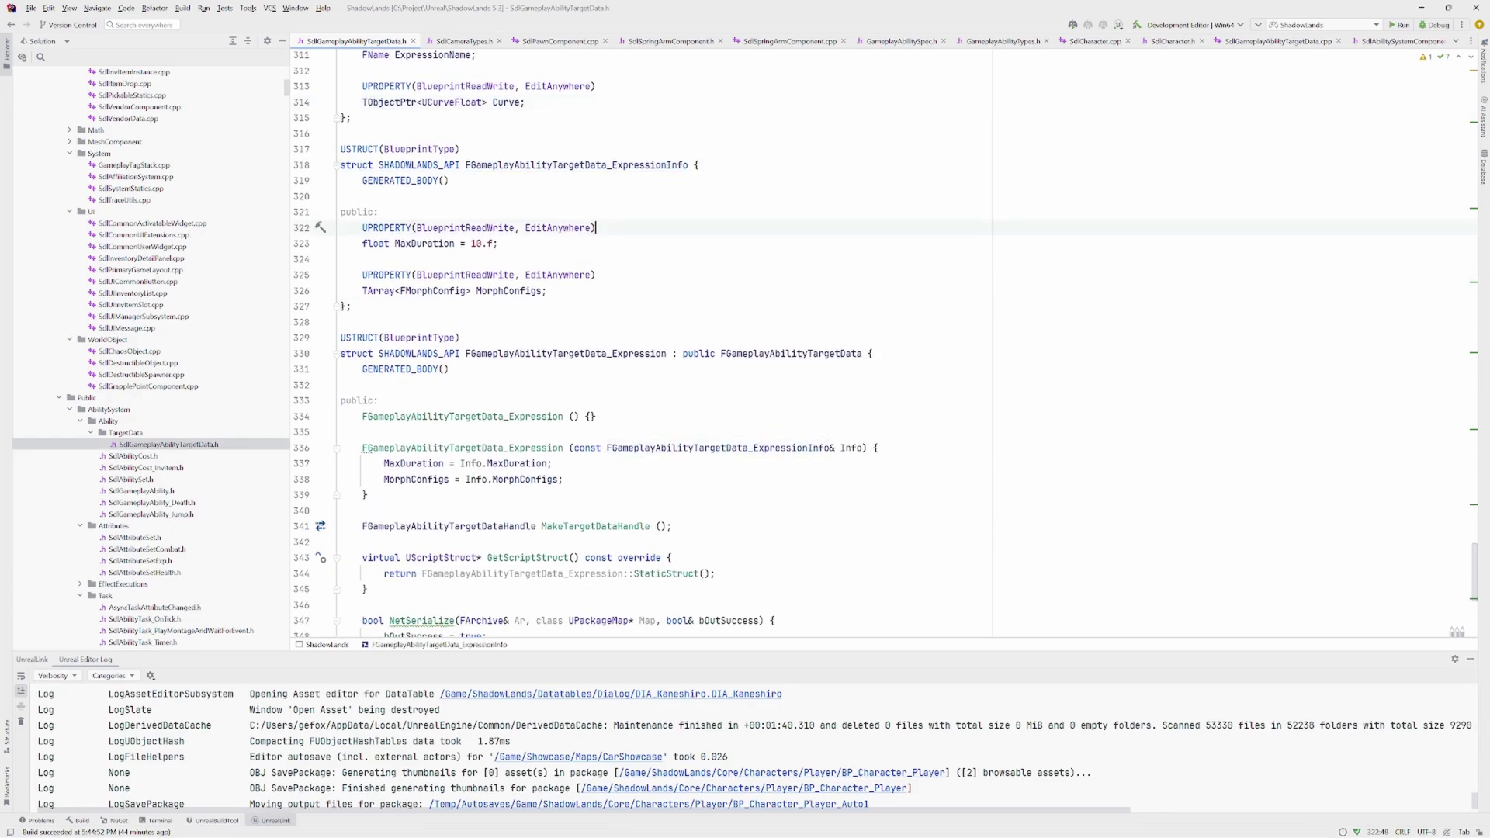
Examine the MorphConfigs array and MaxDuration field of the FGameplayAbilityTargetData_ExpressionInfo struct
drag(551, 290, 384, 291)
click(351, 306)
scroll(351, 306, down, 1)
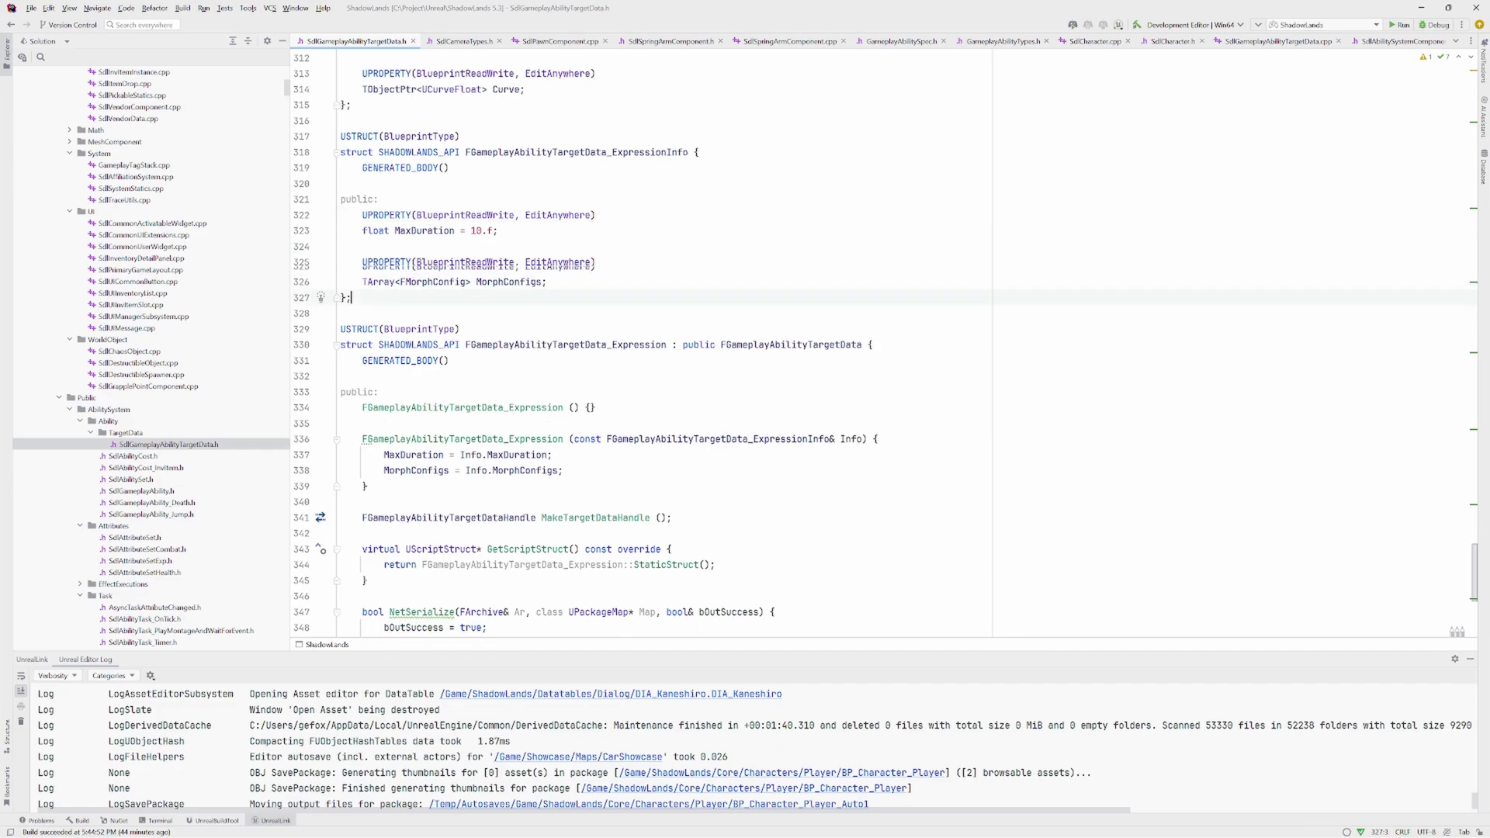
drag(498, 197, 386, 197)
click(340, 212)
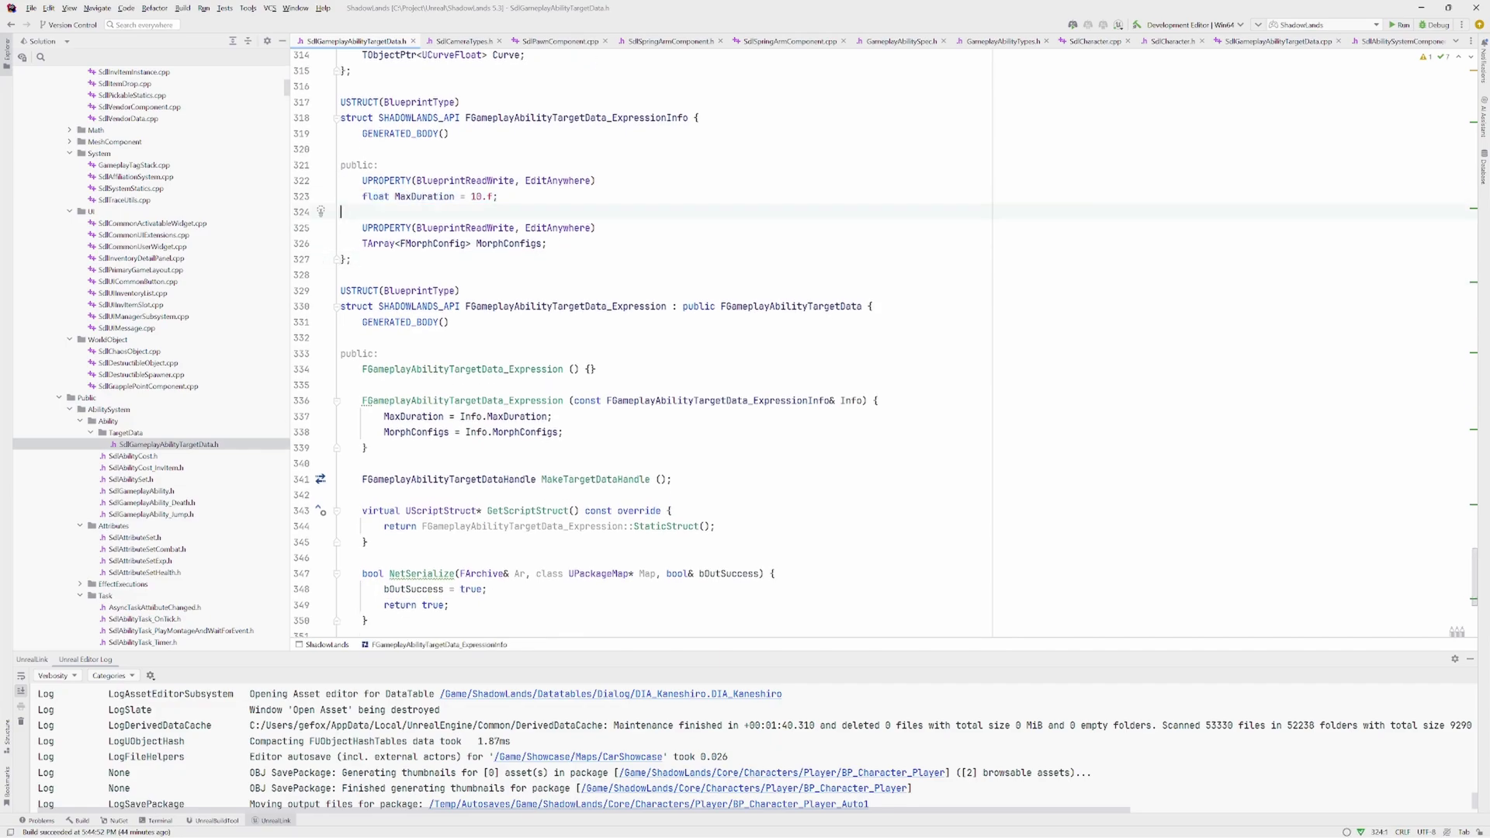
Switch to Unreal Engine and examine how BP_Character_Player combines the Calm and MouthOpen2 morph configs into the expression info and event data
key(alt+Tab)
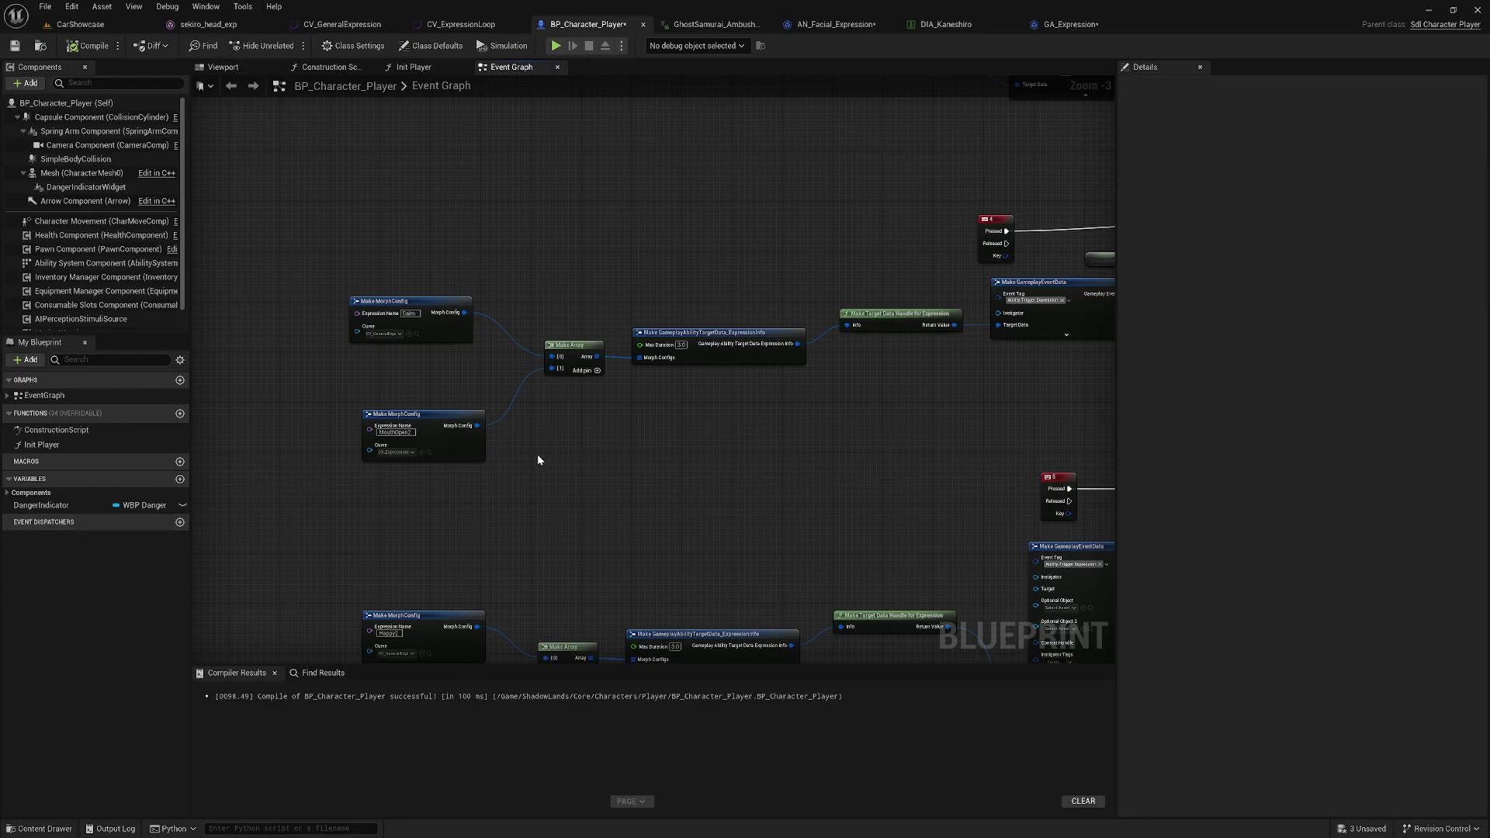
right_drag(647, 469, 624, 474)
scroll(594, 427, up, 1)
right_drag(571, 417, 640, 428)
right_drag(516, 409, 713, 401)
scroll(613, 411, up, 2)
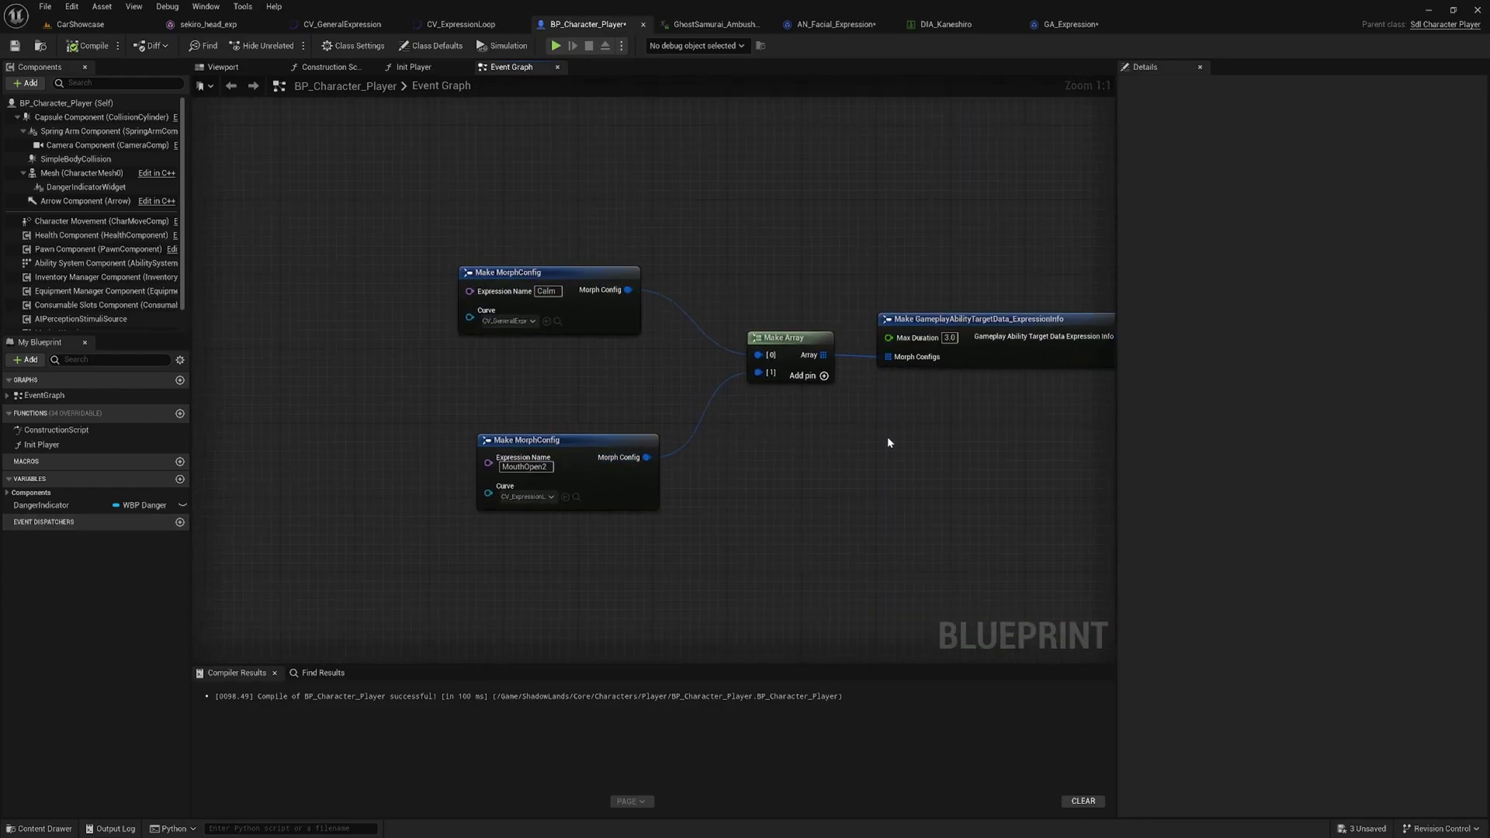
right_drag(888, 437, 672, 472)
scroll(672, 472, down, 1)
right_drag(952, 443, 662, 492)
right_drag(818, 479, 743, 486)
right_drag(706, 227, 666, 213)
Open the AN_Facial_Expression blueprint and examine its node graph
click(837, 21)
right_drag(799, 293, 867, 276)
scroll(751, 300, up, 1)
click(387, 427)
right_drag(793, 504, 685, 515)
right_drag(862, 392, 857, 406)
click(835, 280)
Open the DIA_Kaneshiro data table and display the [Start] row's expression settings
click(946, 24)
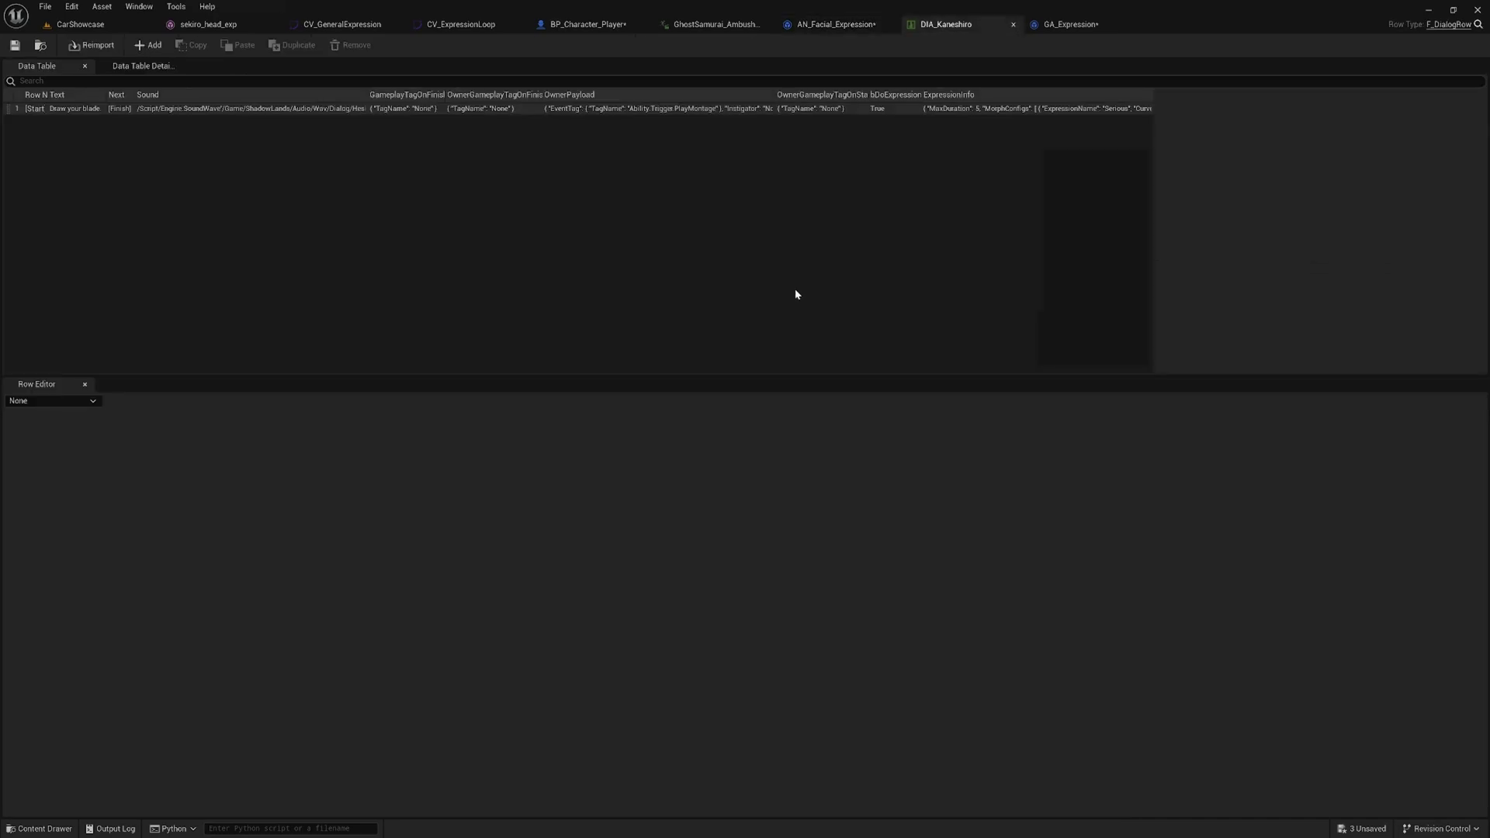
click(477, 109)
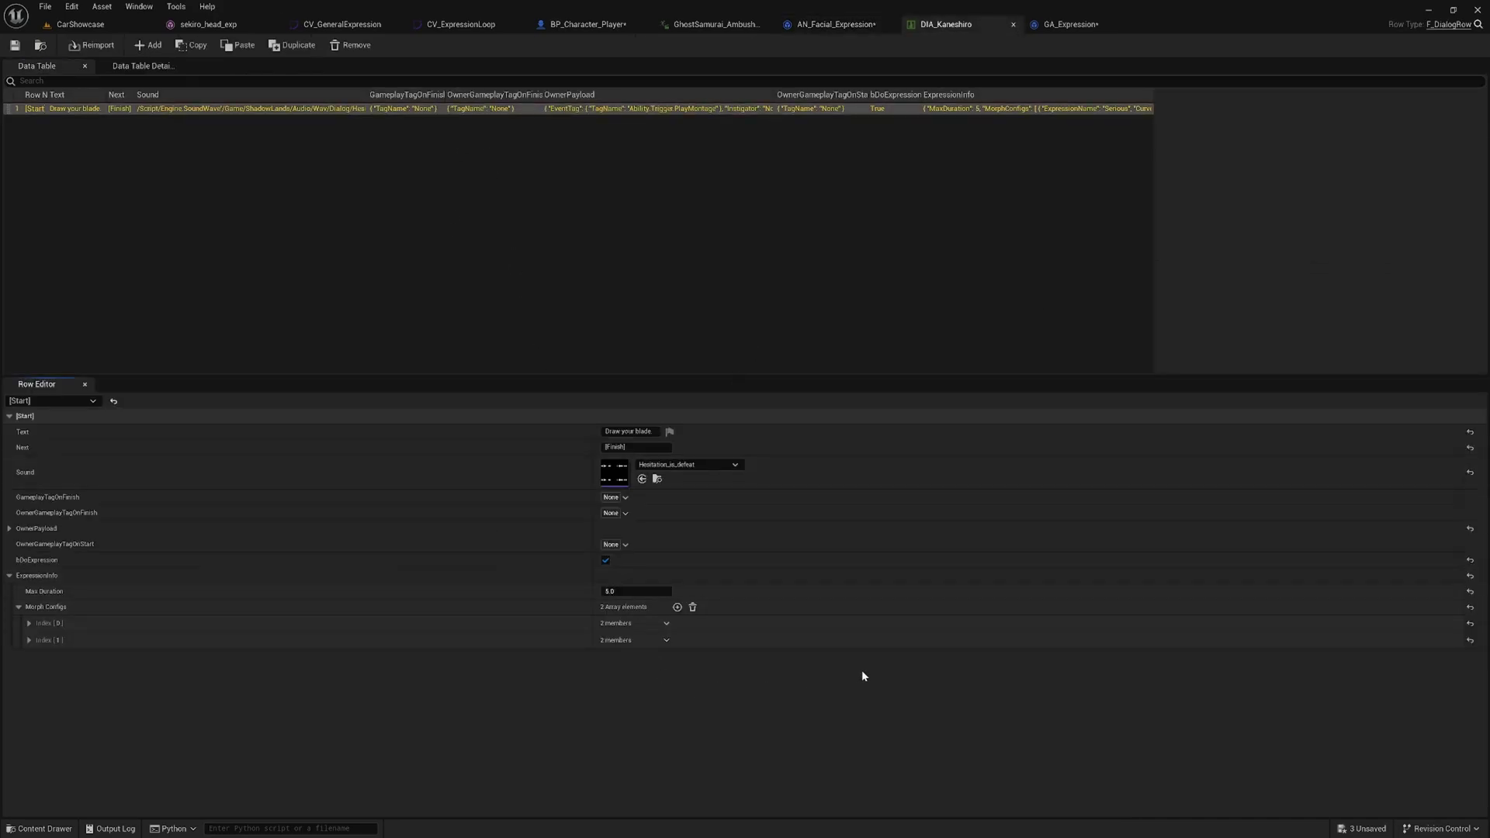
Open GA_Expression and examine the OnTick event's timer update and its loop over the expression data's morph configs
click(1065, 24)
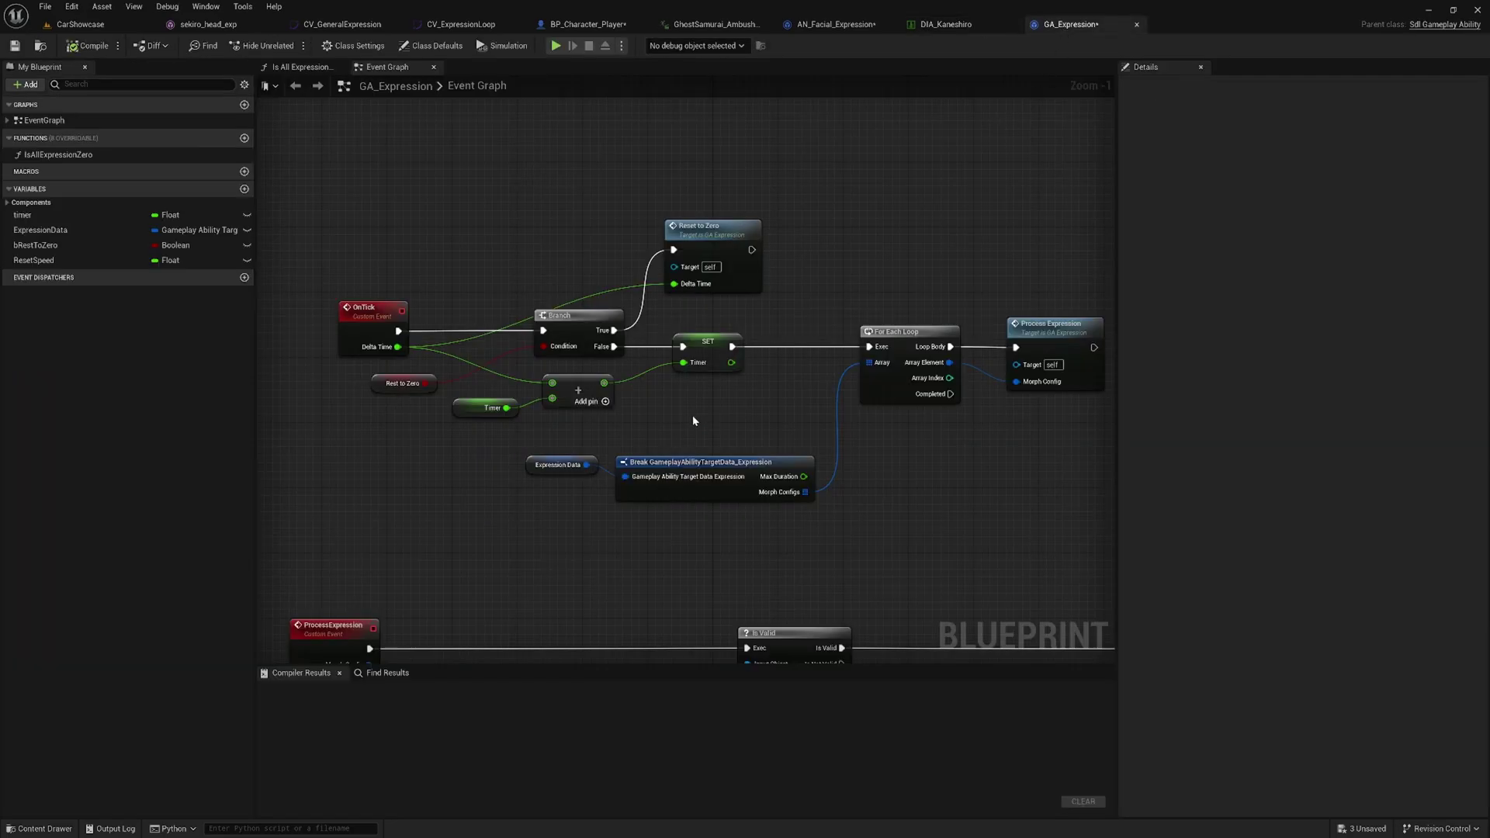
right_drag(760, 420, 731, 405)
right_drag(509, 242, 446, 218)
click(298, 262)
click(722, 344)
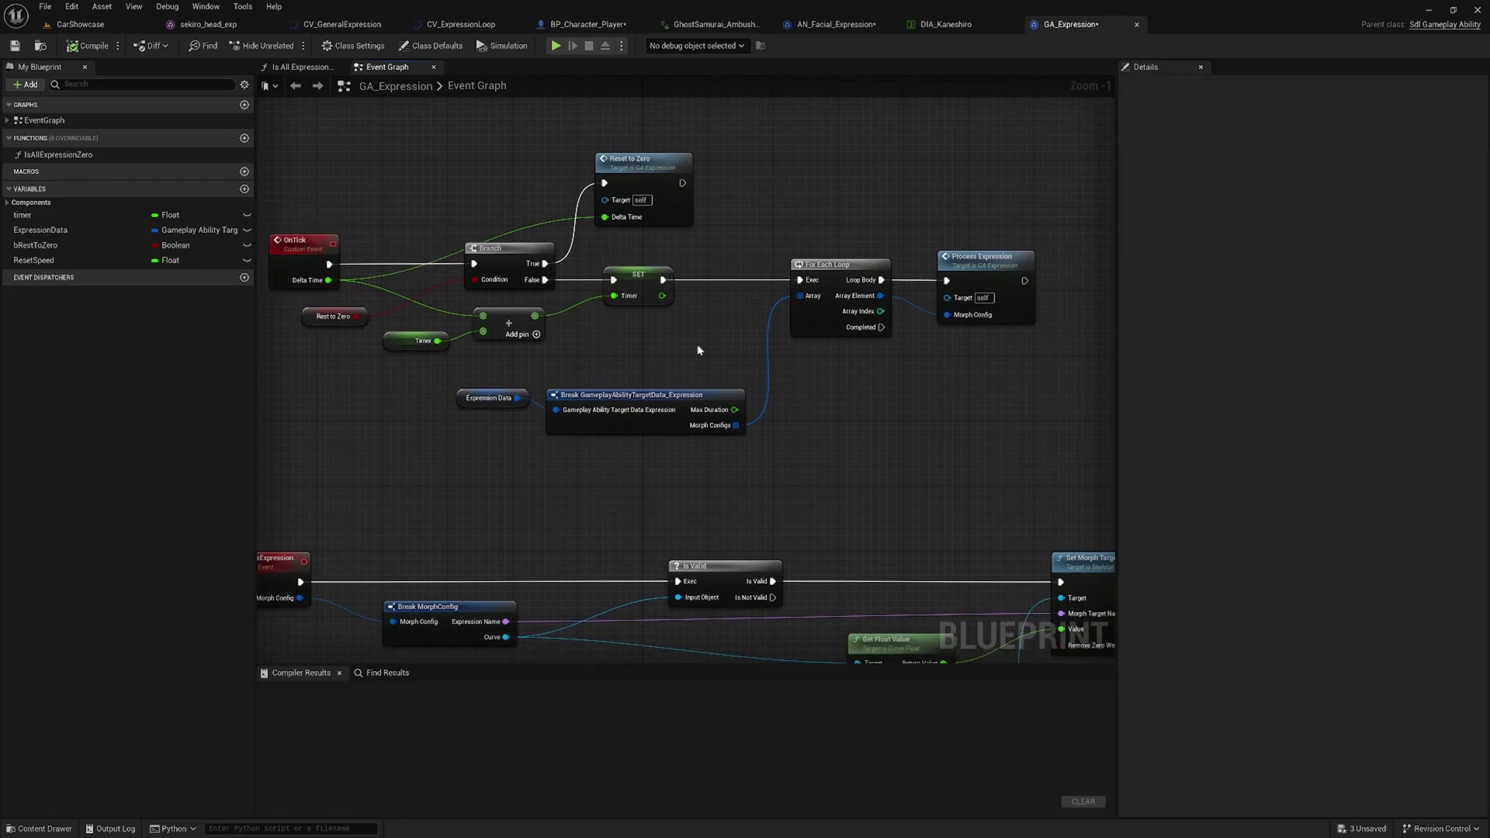
drag(698, 294, 854, 481)
right_drag(855, 482, 806, 451)
Go to the ProcessExpression event and trace its curve lookup, Set Morph Target call and Max Duration check through to the Rest to Zero setter
double_click(919, 217)
right_drag(846, 337, 582, 271)
scroll(582, 273, down, 1)
right_drag(864, 268, 765, 255)
click(723, 398)
right_drag(841, 414, 655, 422)
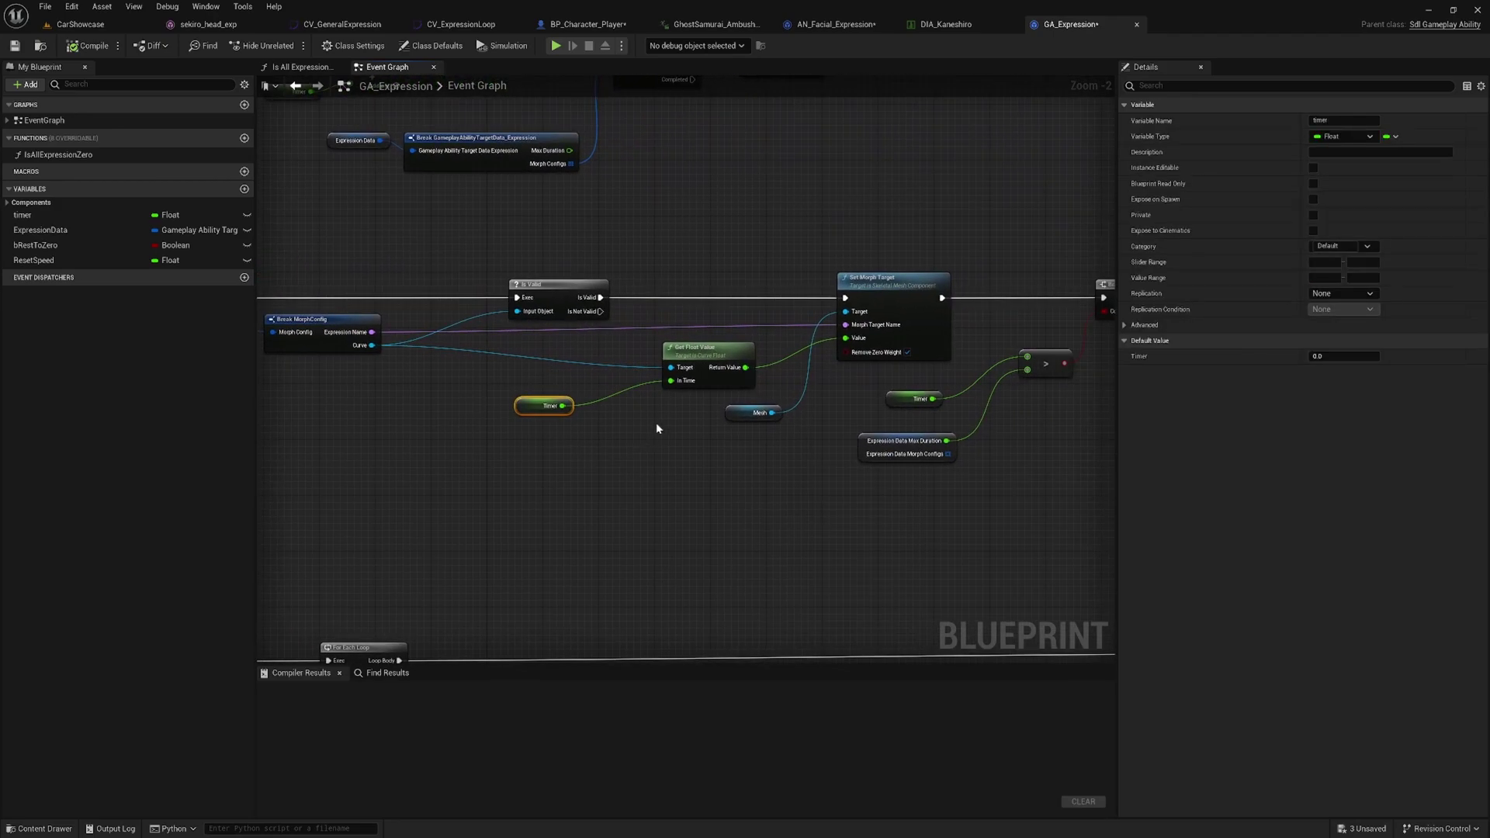
click(699, 358)
right_drag(865, 424, 673, 415)
click(730, 269)
right_drag(802, 270, 679, 268)
click(916, 302)
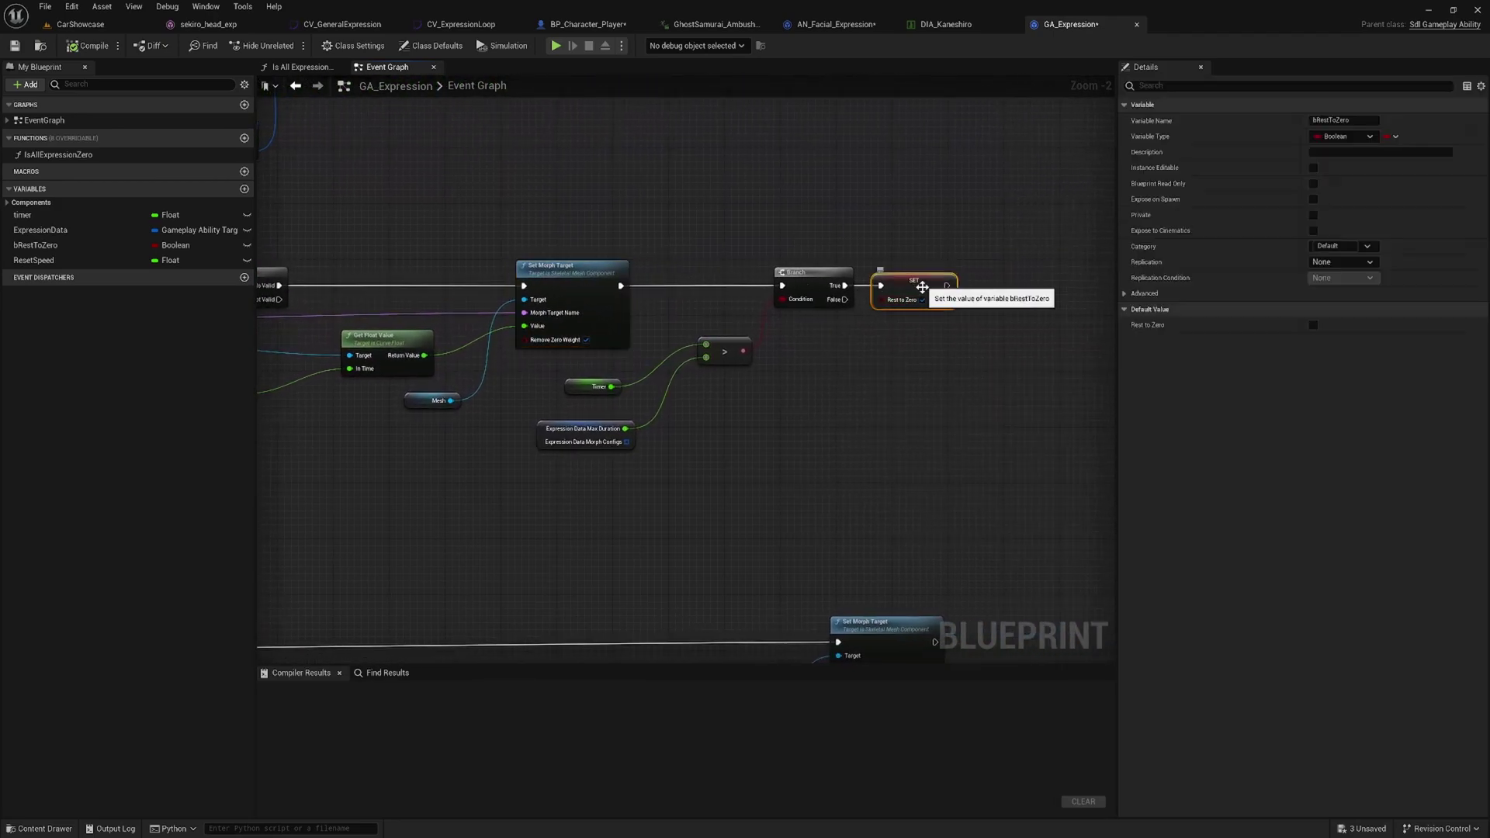
Examine the ResetToZero event's morph target loop and its completion branch in the GA_Expression event graph
scroll(728, 435, down, 1)
right_drag(594, 545, 712, 453)
scroll(697, 458, down, 1)
right_drag(327, 586, 577, 437)
scroll(499, 362, up, 2)
scroll(500, 362, up, 2)
right_drag(654, 539, 523, 436)
scroll(524, 436, down, 2)
right_drag(590, 501, 562, 419)
scroll(564, 420, down, 2)
right_drag(651, 440, 596, 428)
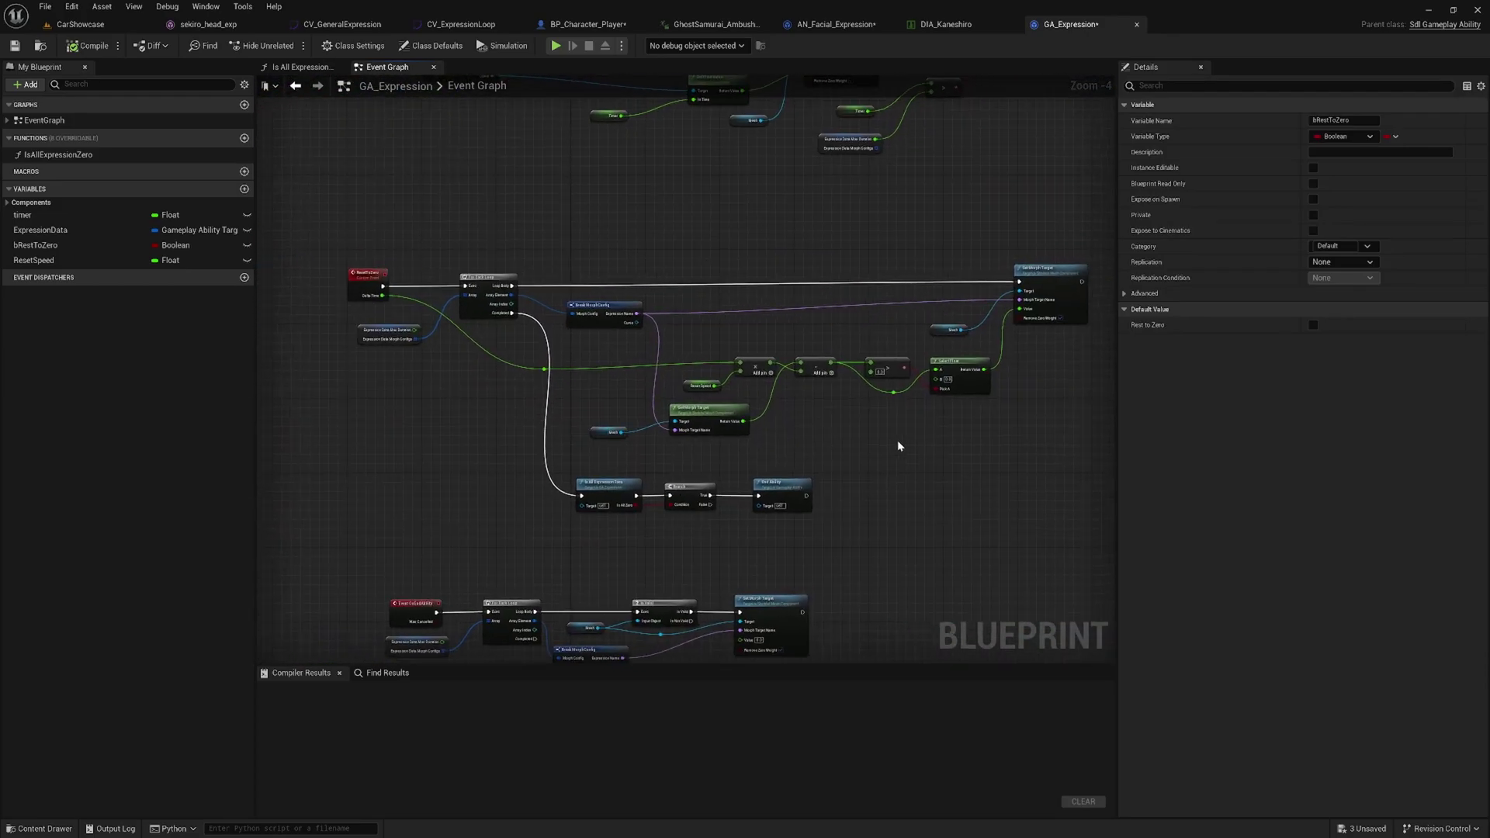